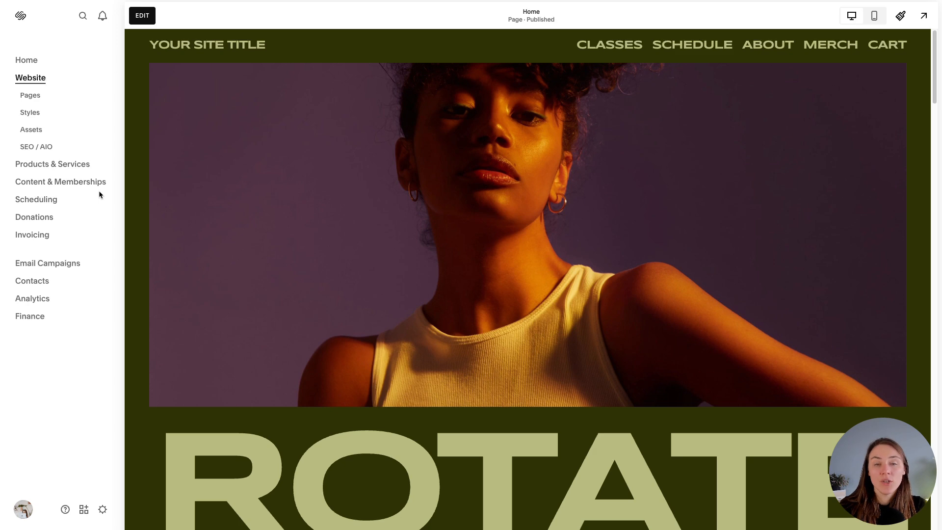
{"action": "left_click", "coordinate": [103, 509]}
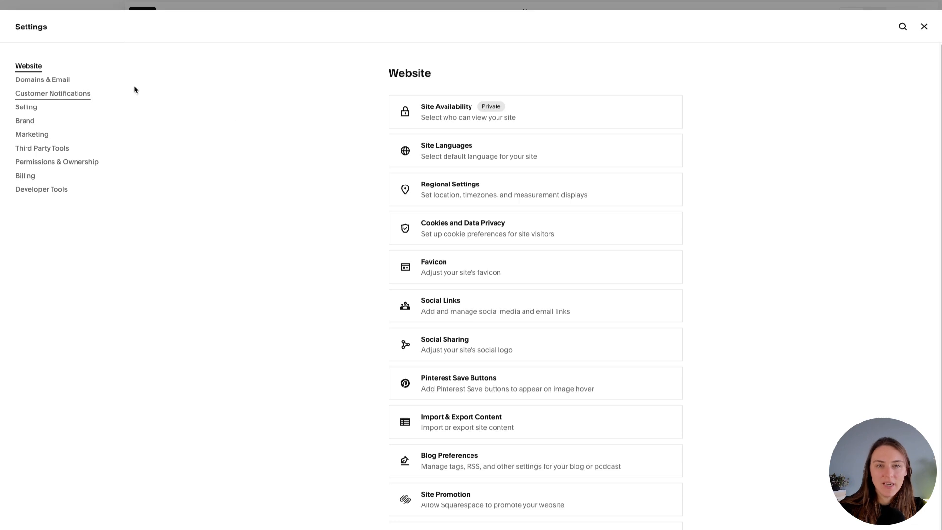
{"action": "left_click", "coordinate": [924, 27]}
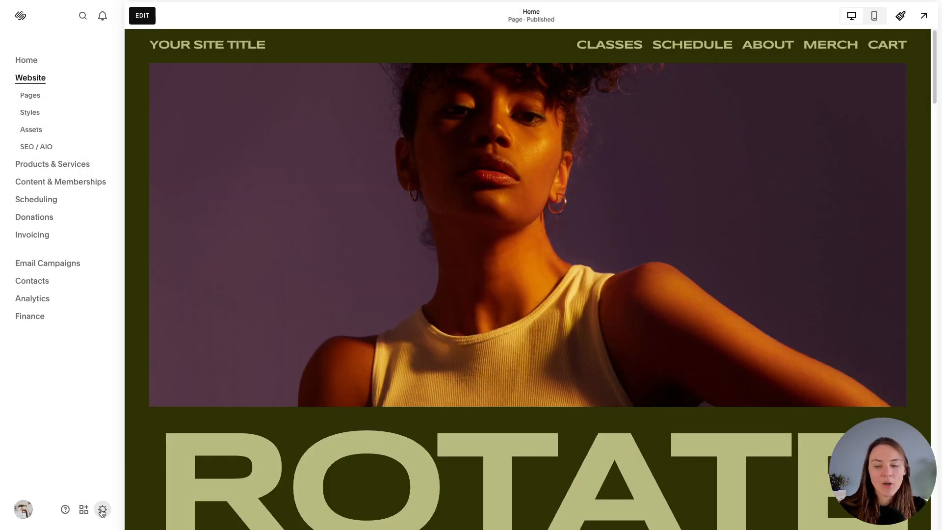
{"action": "left_click_drag", "start_coordinate": [124, 382], "coordinate": [102, 498]}
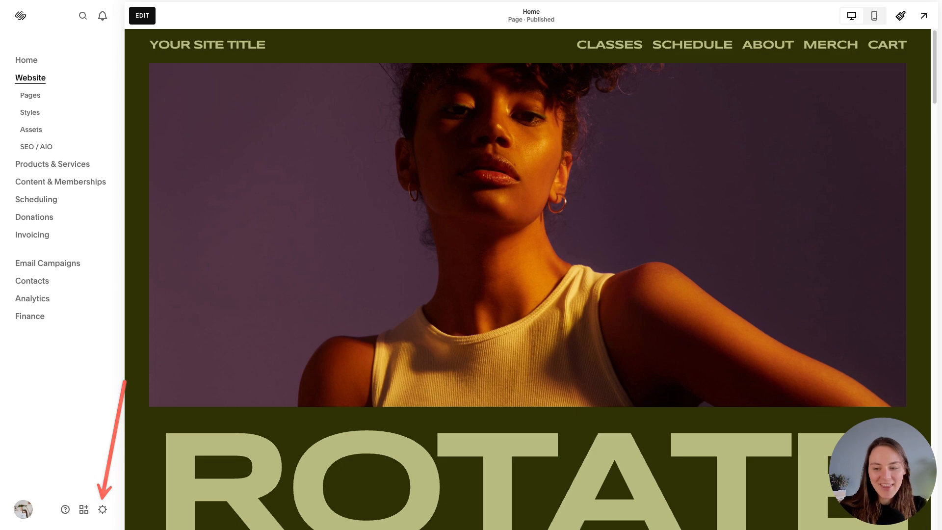
Open the URL Mappings page in the site's Developer Tools settings and highlight the required redirect format line
{"action": "left_click", "coordinate": [102, 511]}
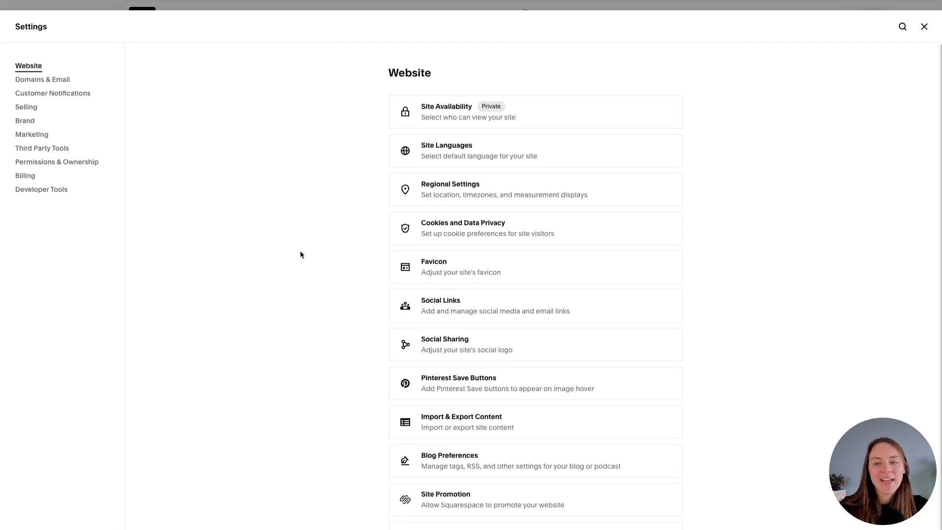
{"action": "left_click", "coordinate": [54, 190]}
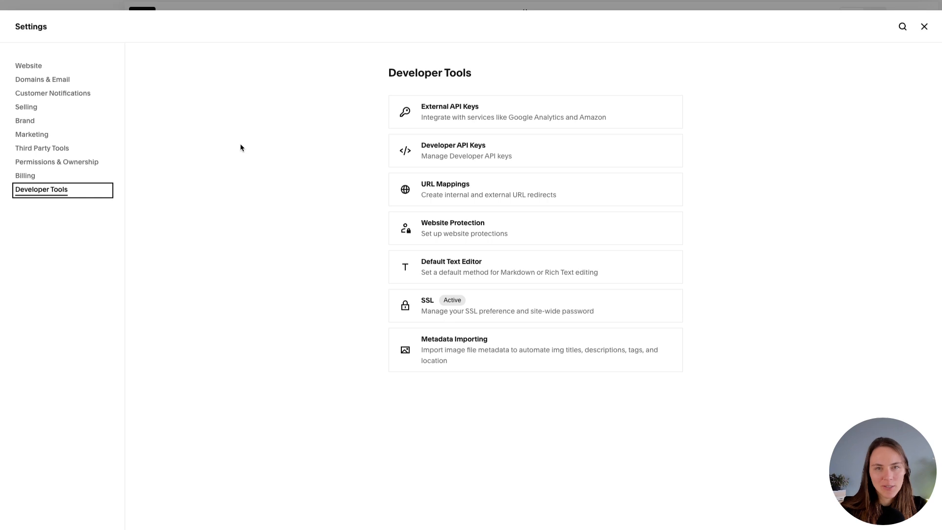
{"action": "left_click", "coordinate": [487, 195]}
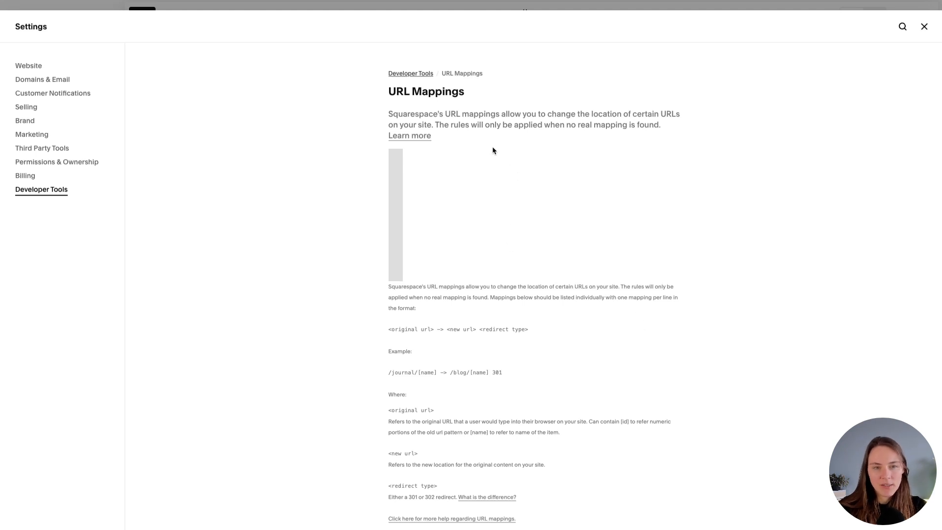
{"action": "left_click", "coordinate": [520, 174]}
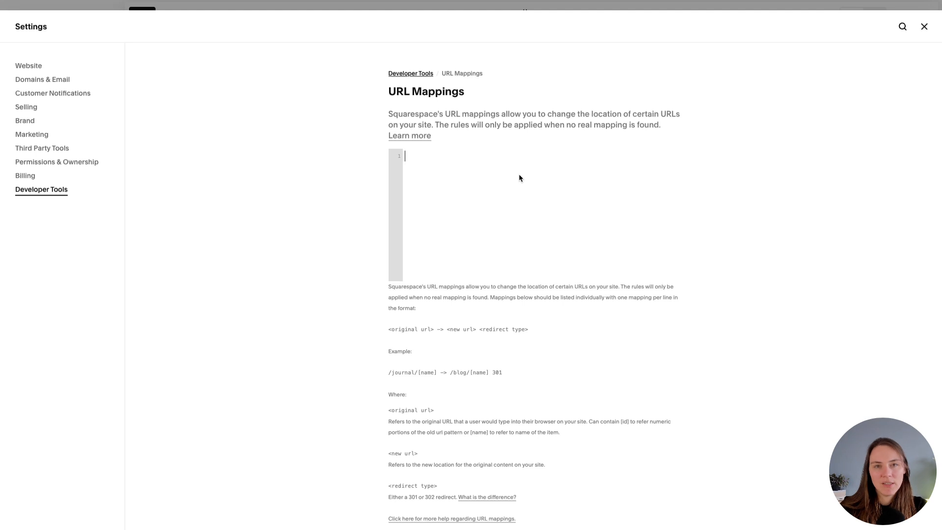
{"action": "left_click_drag", "start_coordinate": [538, 328], "coordinate": [378, 334]}
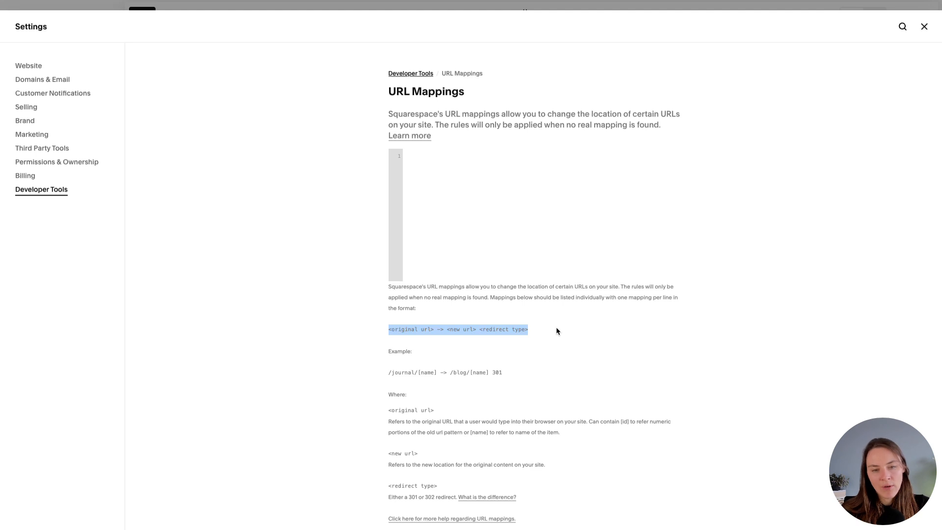
{"action": "left_click", "coordinate": [515, 191]}
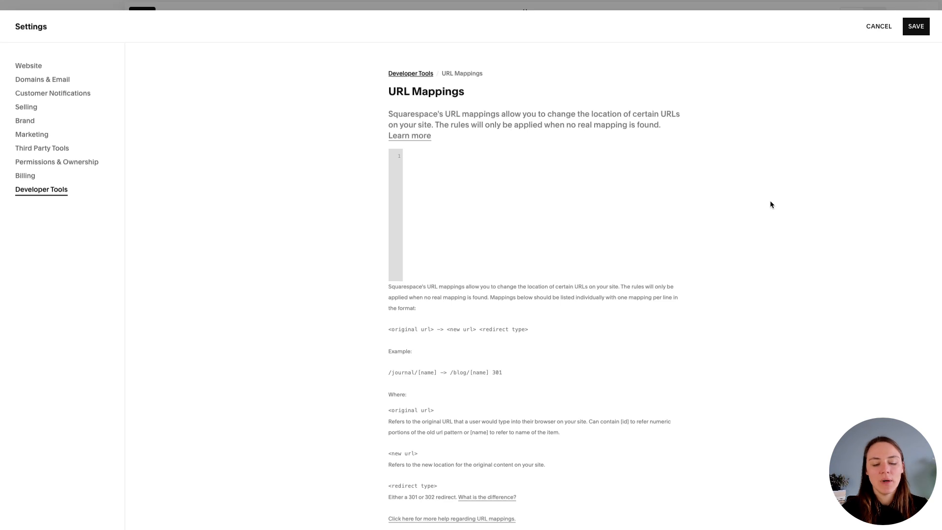
{"action": "type", "text": "/"}
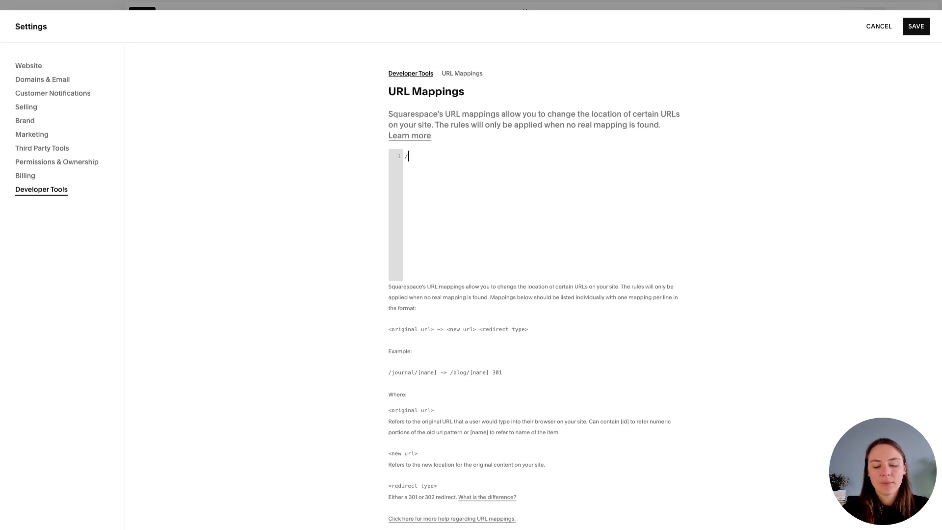
{"action": "type", "text": "tool2"}
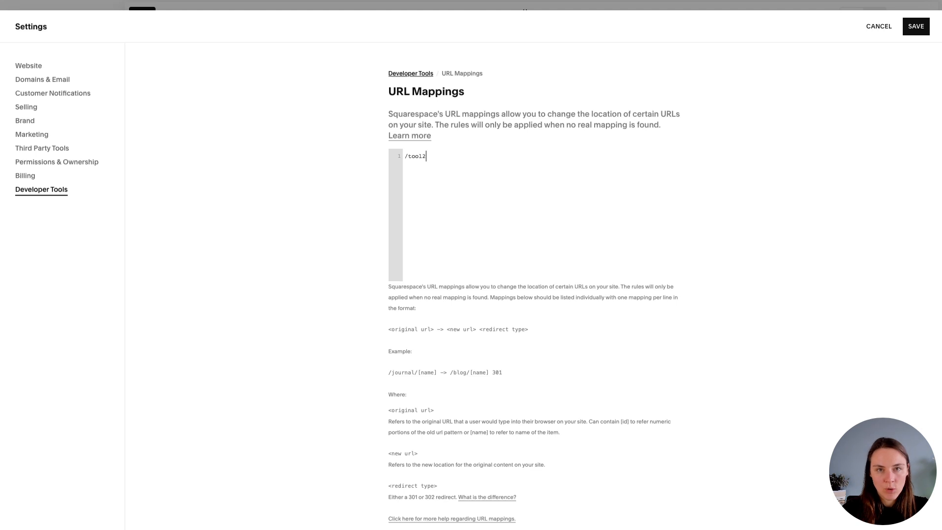
{"action": "type", "text": " -"}
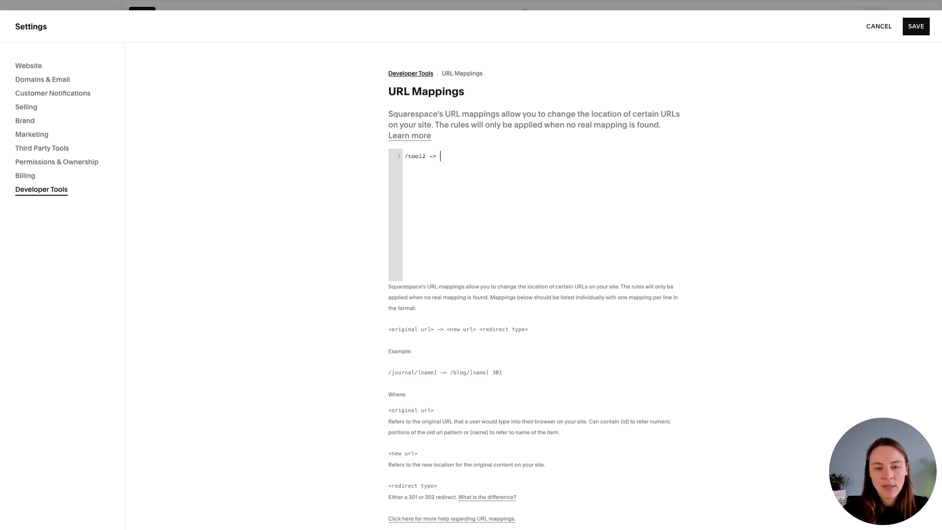
{"action": "type", "text": "> http"}
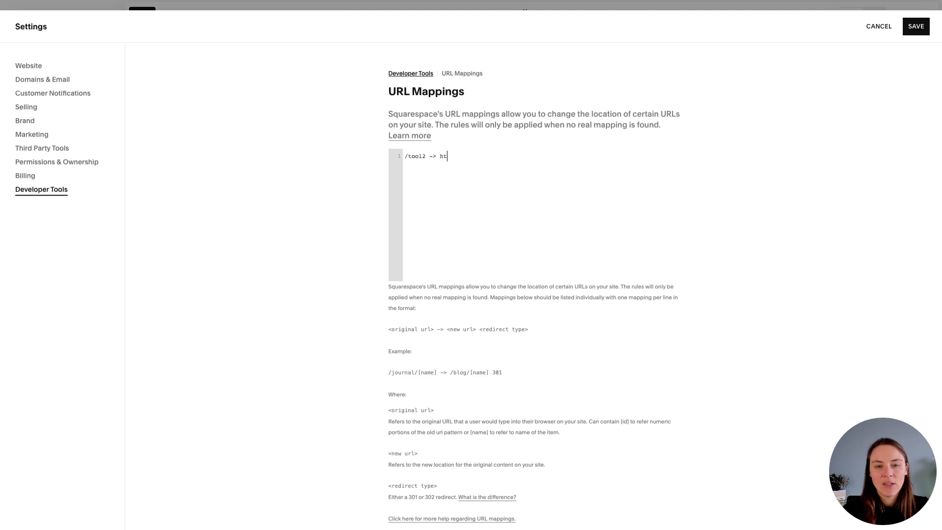
{"action": "key", "text": "BackSpace"}
{"action": "type", "text": "ps"}
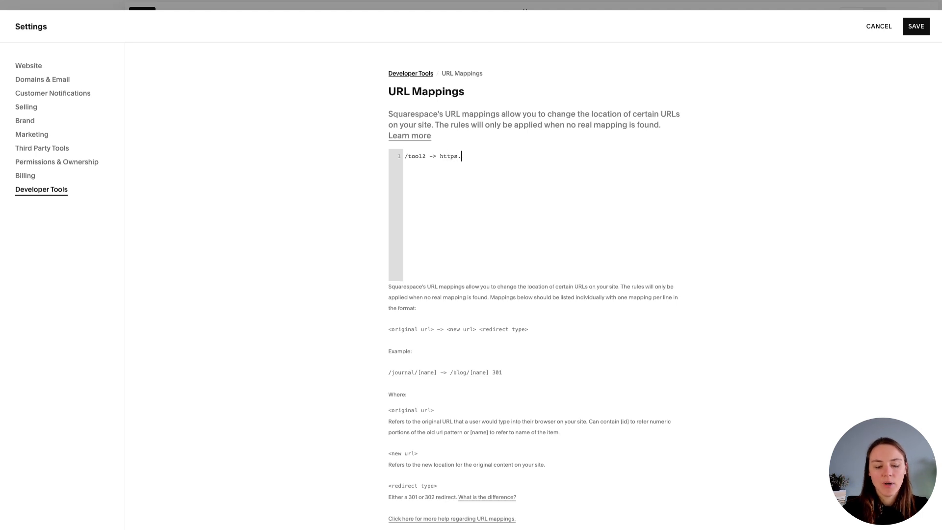
{"action": "type", "text": "://www.yourcro"}
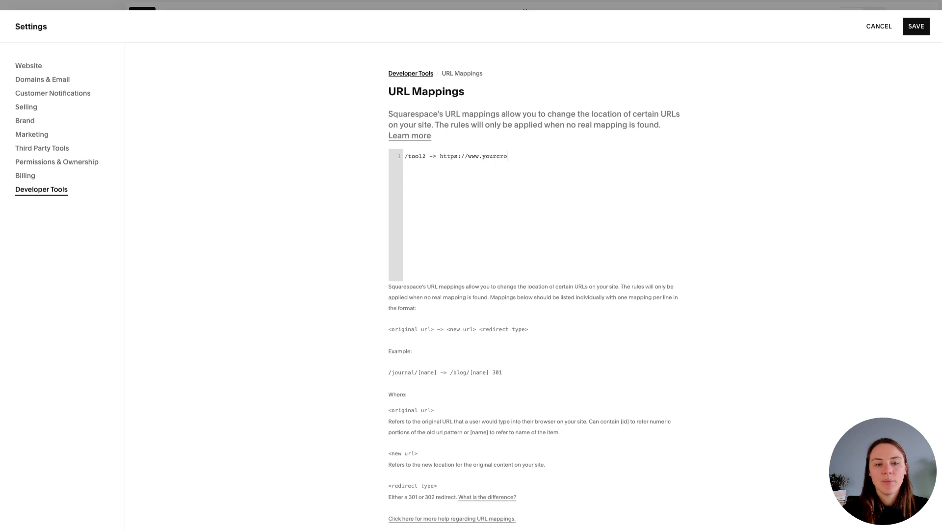
{"action": "key", "text": "BackSpace"}
{"action": "type", "text": "ypt"}
{"action": "type", "text": "iclinkyougotfr"}
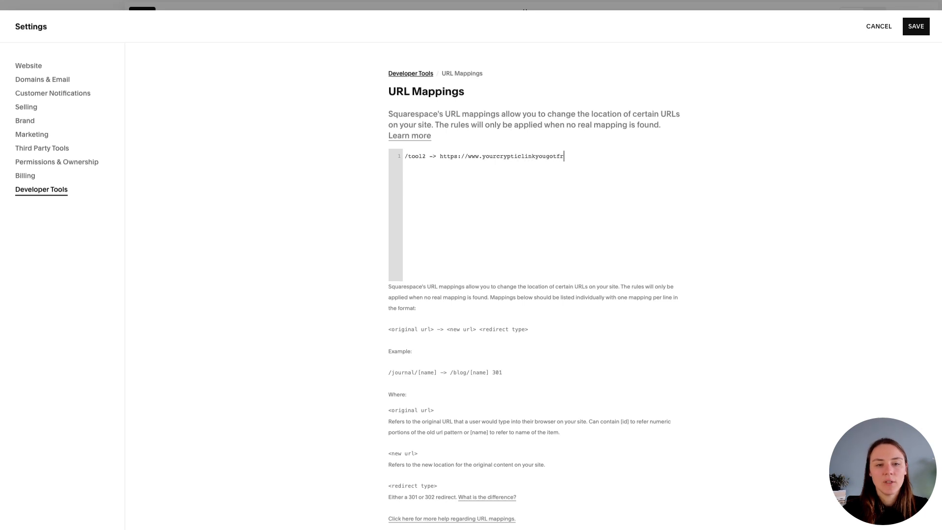
{"action": "type", "text": "omthe ffil"}
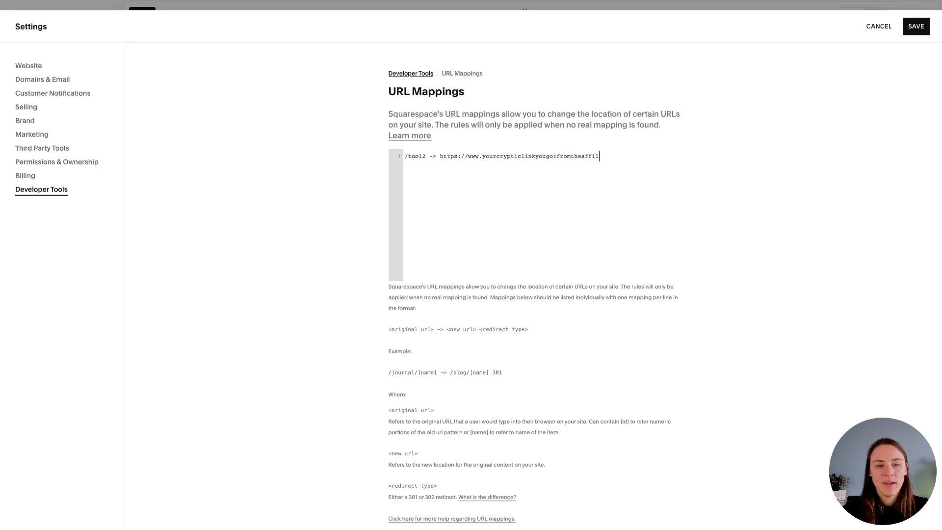
{"action": "type", "text": "iatetool.com/sdfsdf"}
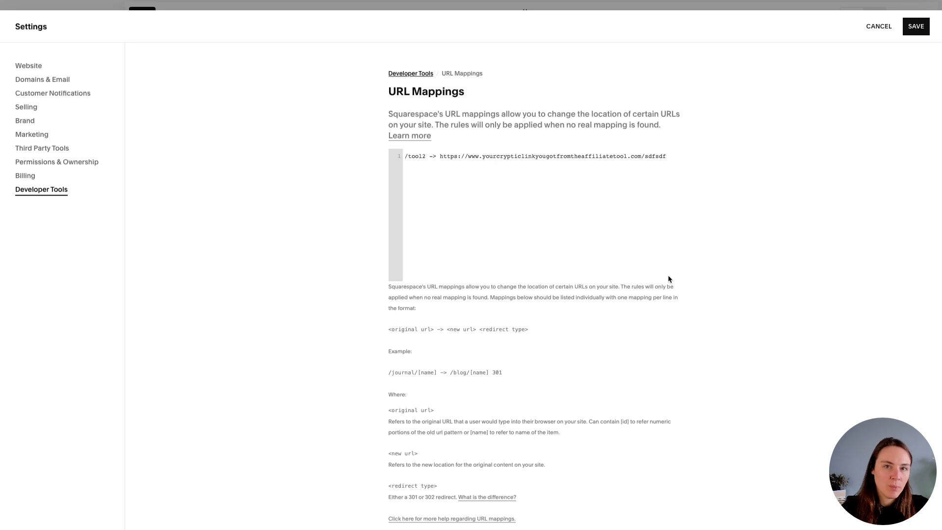
{"action": "type", "text": "302"}
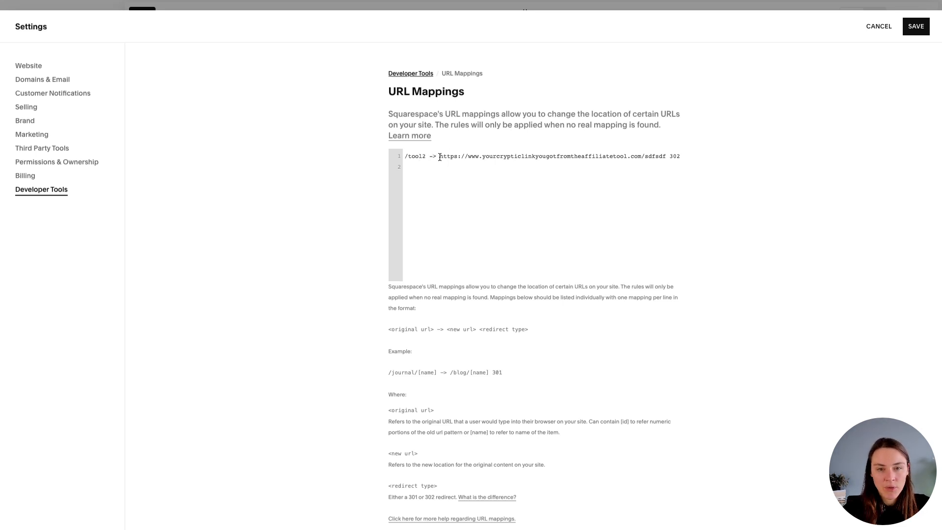
{"action": "left_click", "coordinate": [916, 31]}
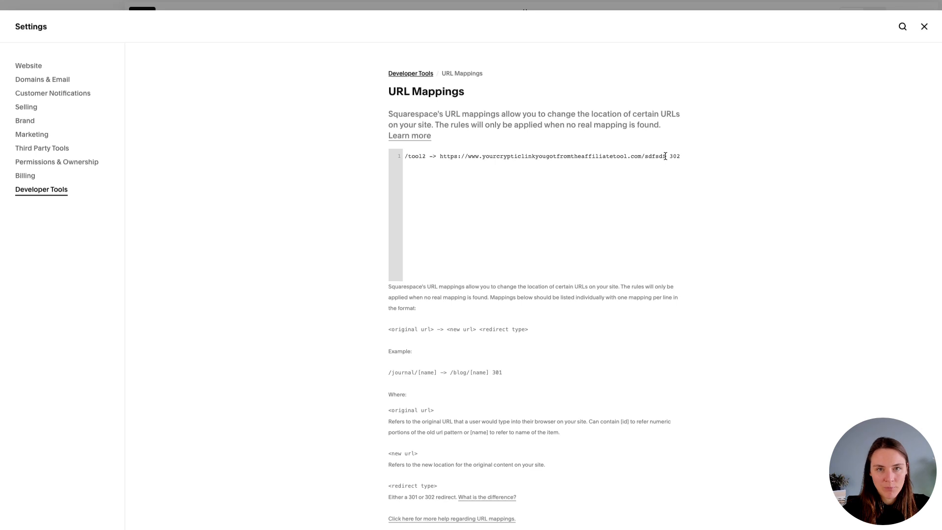
{"action": "left_click_drag", "start_coordinate": [666, 156], "coordinate": [443, 154]}
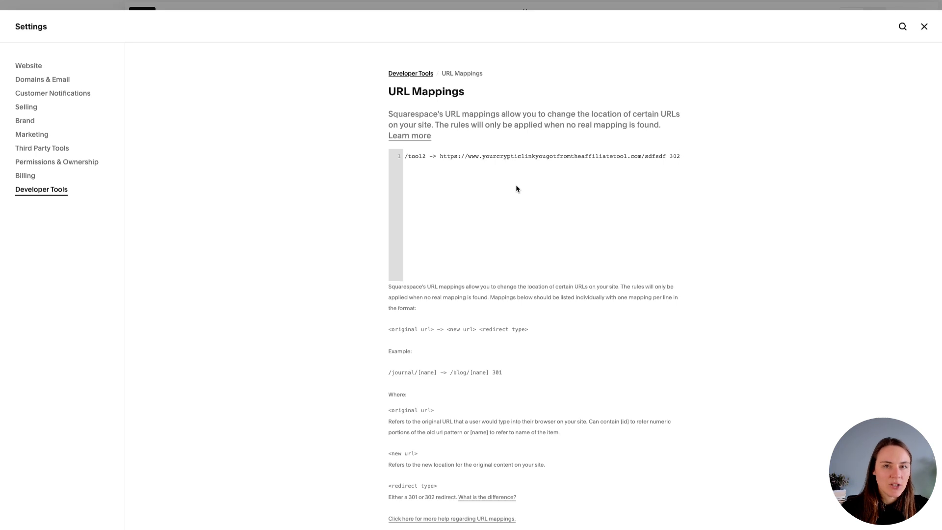
Add the example path /nameofthetool below the /tool2 mapping, leaving one blank line between them
{"action": "key", "text": "Return"}
{"action": "key", "text": "Return"}
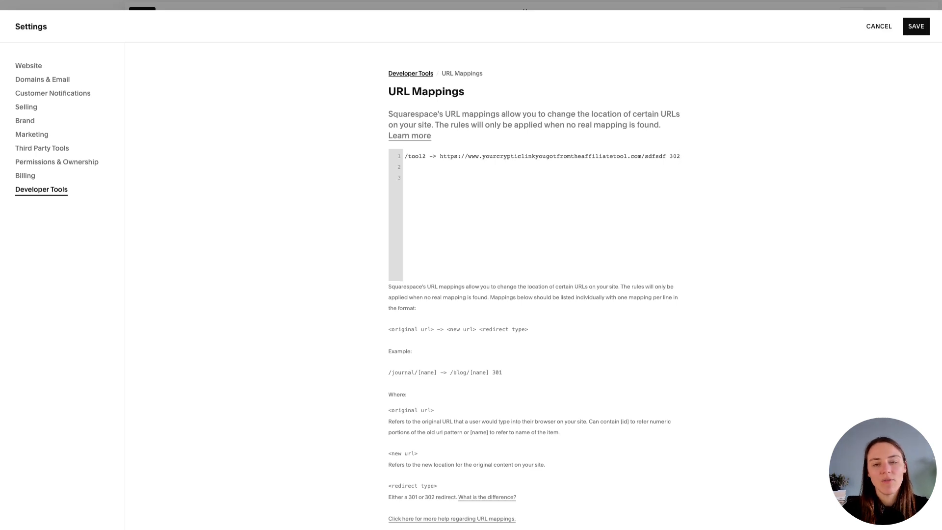
{"action": "type", "text": "/nameo"}
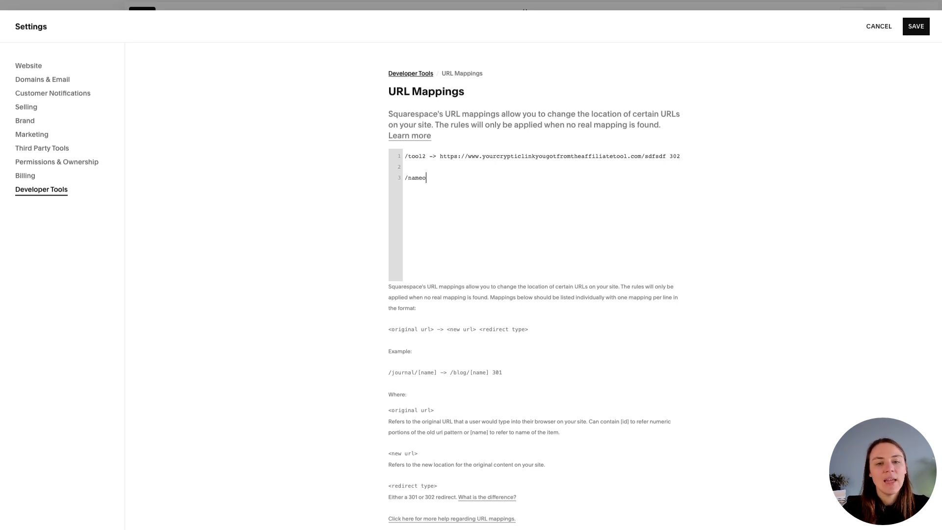
{"action": "type", "text": "fthetool"}
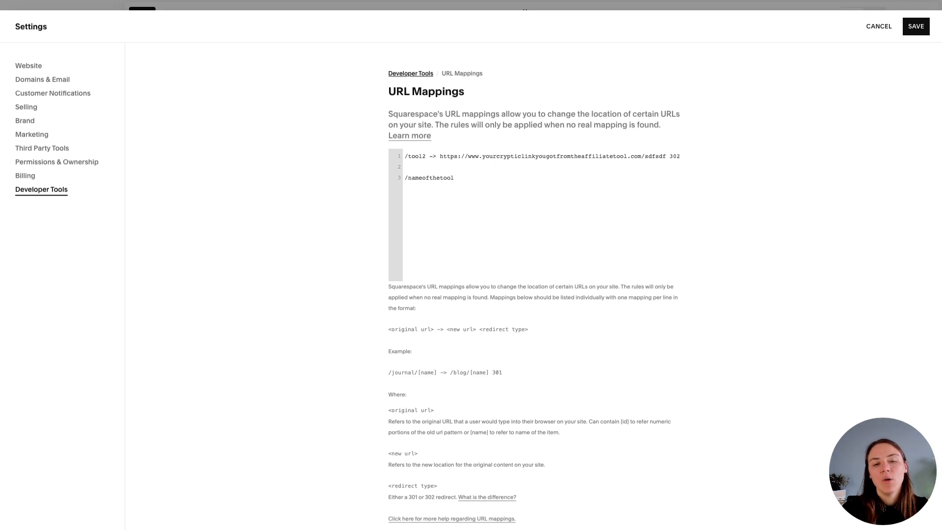
Replace the example path on line 3 with /go/toolname and add /link/toolname on the line below it
{"action": "key", "text": "BackSpace"}
{"action": "key", "text": "BackSpace"}
{"action": "key", "text": "BackSpace"}
{"action": "key", "text": "BackSpace"}
{"action": "key", "text": "BackSpace"}
{"action": "key", "text": "BackSpace"}
{"action": "key", "text": "BackSpace"}
{"action": "key", "text": "BackSpace"}
{"action": "key", "text": "BackSpace"}
{"action": "key", "text": "BackSpace"}
{"action": "key", "text": "BackSpace"}
{"action": "key", "text": "BackSpace"}
{"action": "key", "text": "BackSpace"}
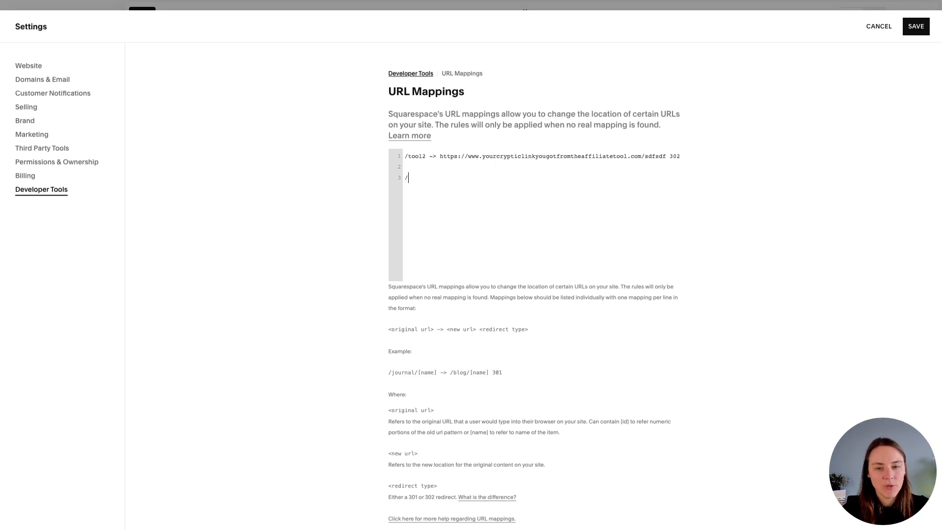
{"action": "type", "text": "go/"}
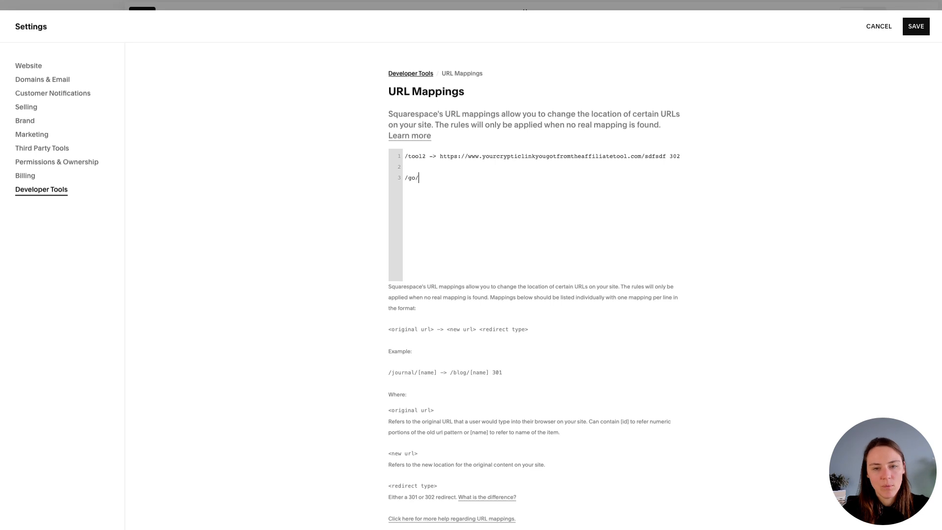
{"action": "type", "text": "toolname"}
{"action": "key", "text": "Return"}
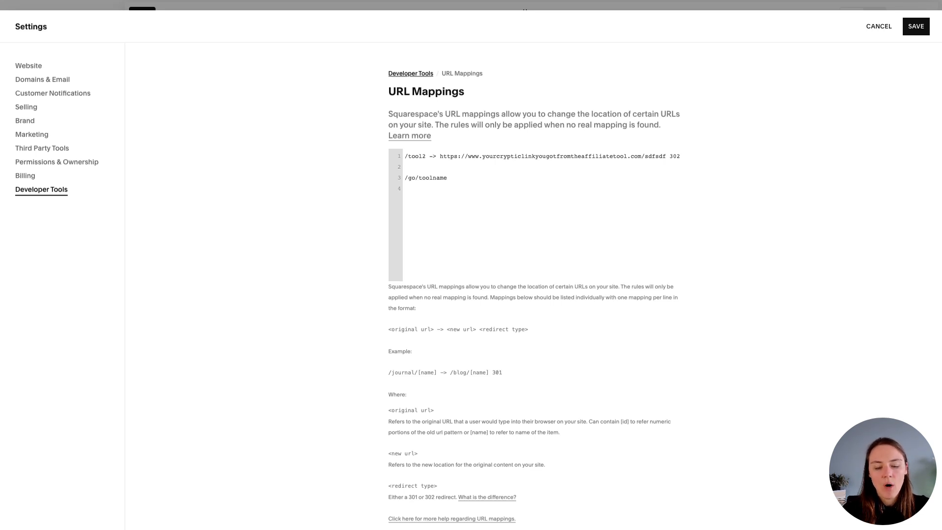
{"action": "type", "text": "/link/tool"}
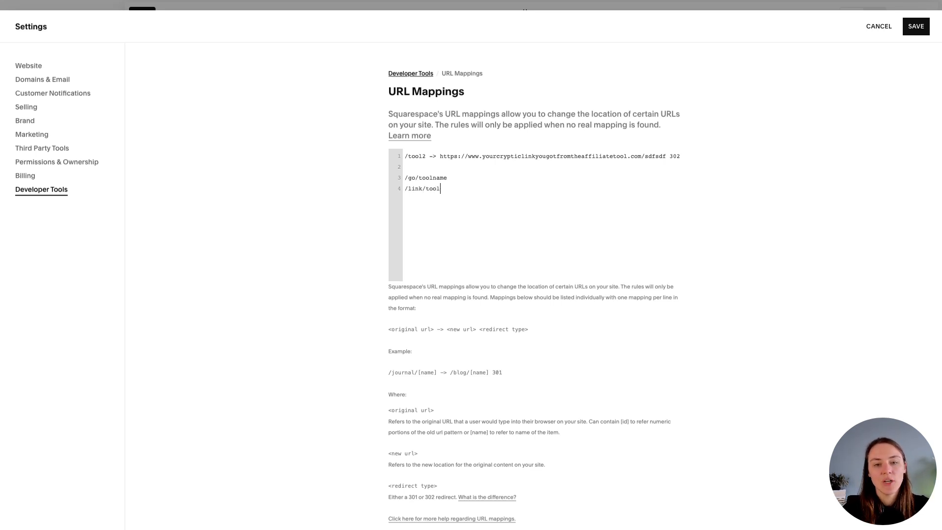
{"action": "type", "text": "name"}
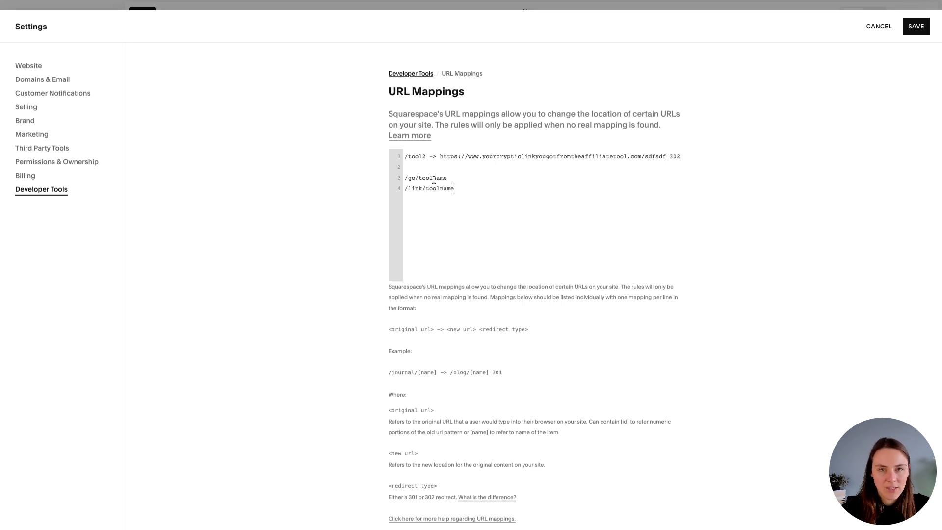
Highlight the short paths /tool2, /go/toolname and /link/toolname in turn to compare the naming styles
{"action": "left_click_drag", "start_coordinate": [428, 156], "coordinate": [398, 158]}
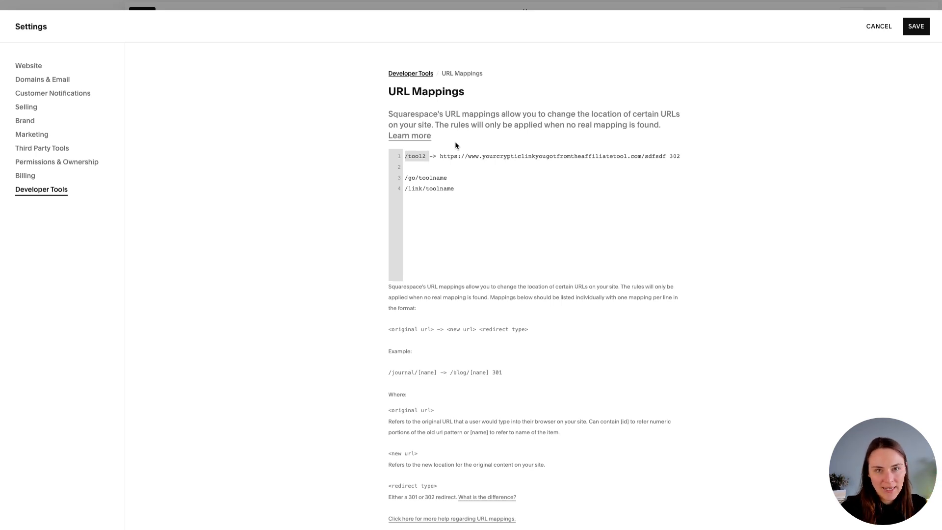
{"action": "left_click", "coordinate": [426, 156]}
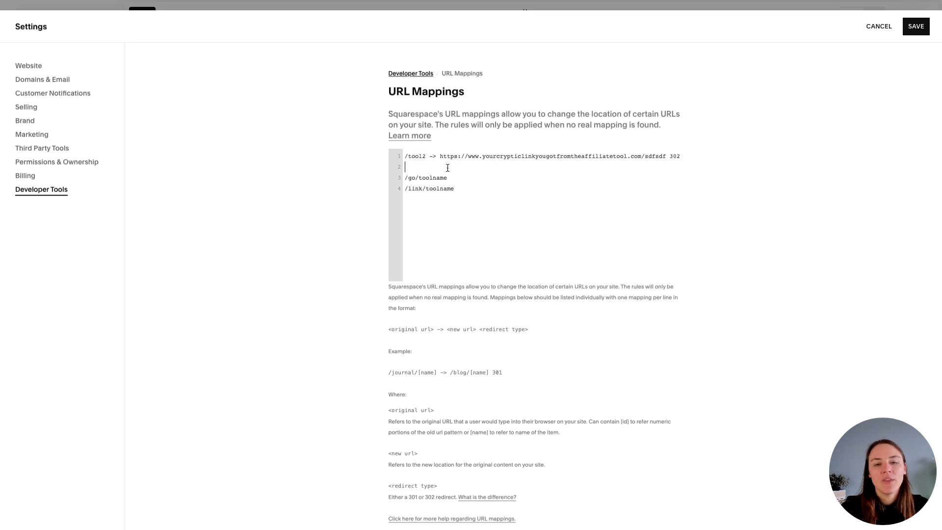
{"action": "left_click_drag", "start_coordinate": [426, 156], "coordinate": [408, 157]}
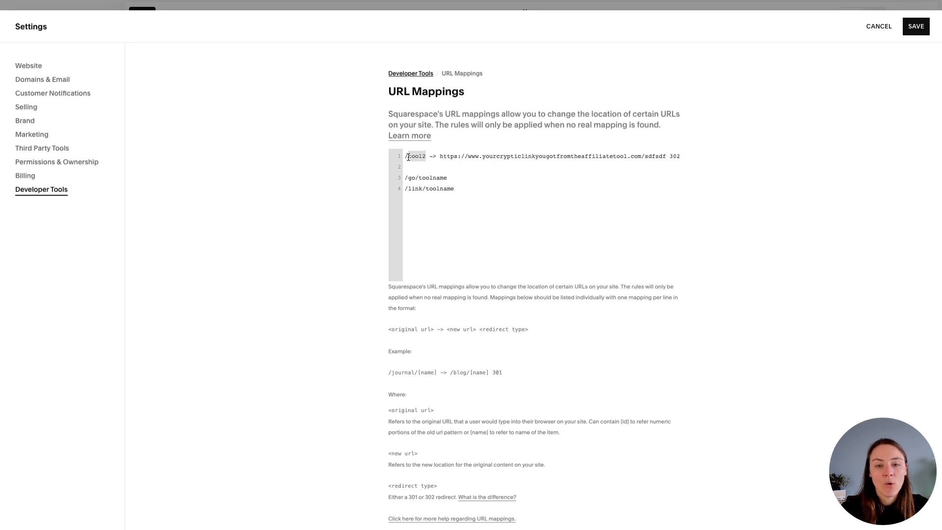
{"action": "left_click", "coordinate": [465, 187]}
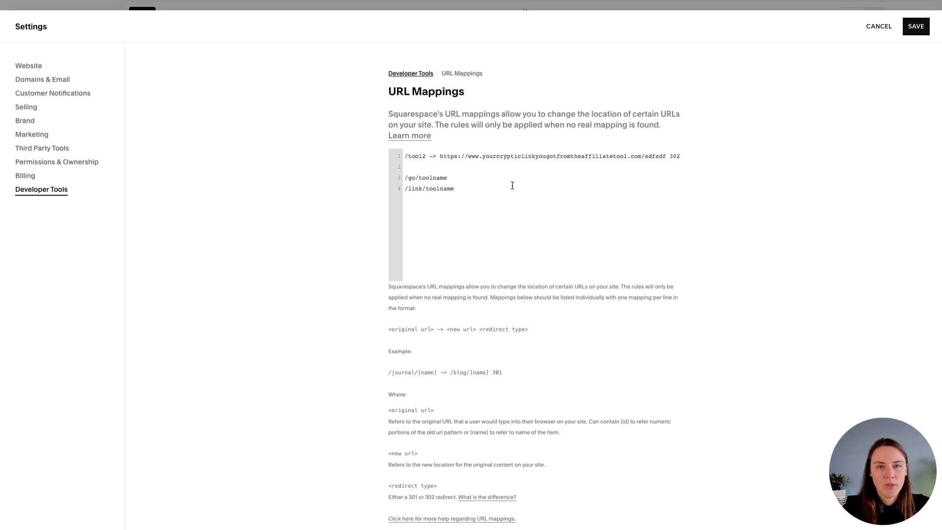
{"action": "left_click_drag", "start_coordinate": [460, 178], "coordinate": [404, 177]}
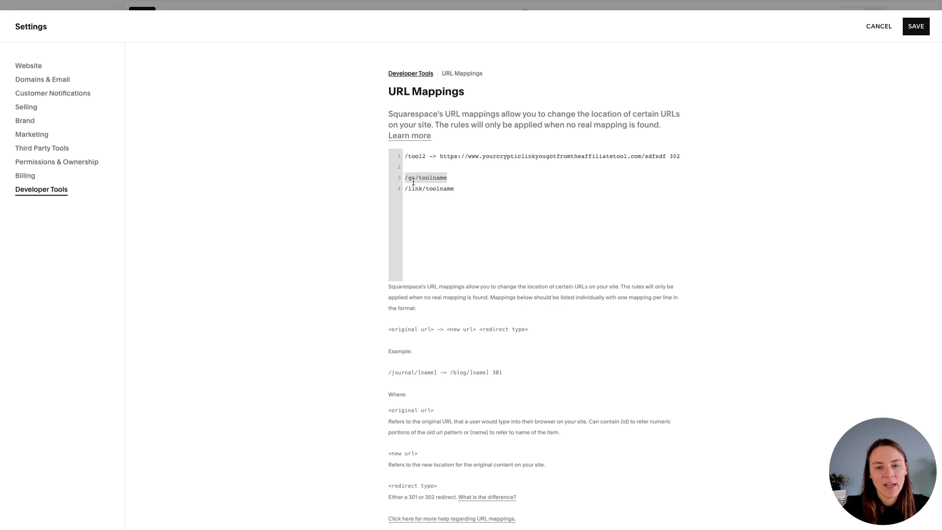
{"action": "left_click_drag", "start_coordinate": [471, 189], "coordinate": [418, 189]}
{"action": "left_click", "coordinate": [466, 190]}
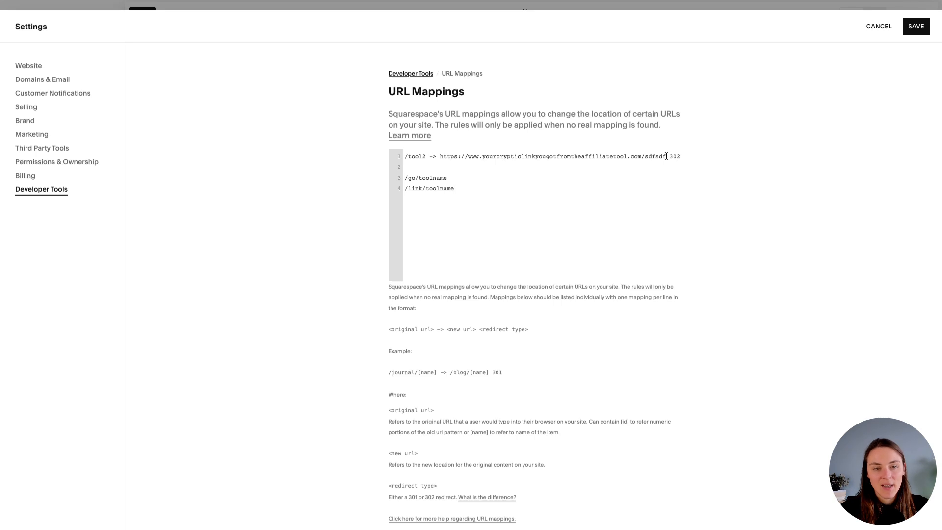
Highlight the destination URL of the /tool2 mapping and the short path /go/toolname to compare them
{"action": "left_click_drag", "start_coordinate": [666, 156], "coordinate": [439, 156]}
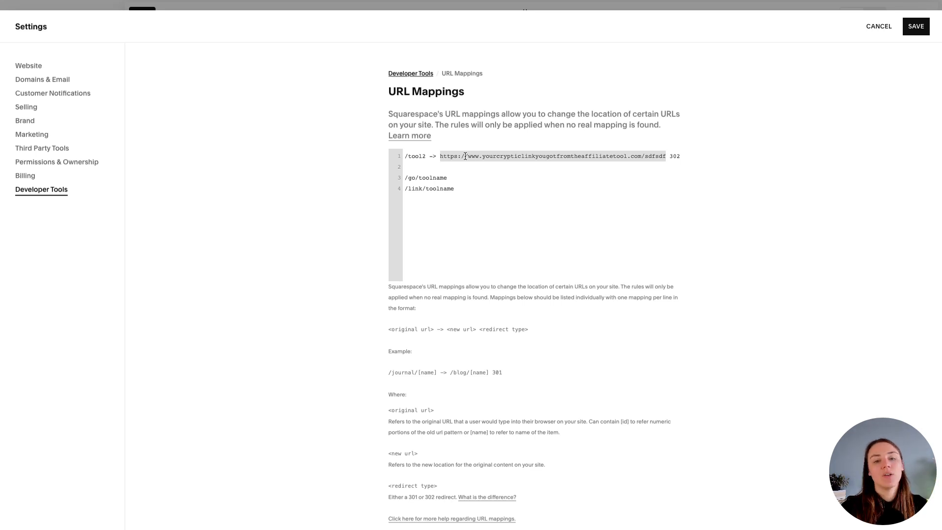
{"action": "left_click", "coordinate": [436, 169]}
{"action": "left_click_drag", "start_coordinate": [454, 178], "coordinate": [401, 180]}
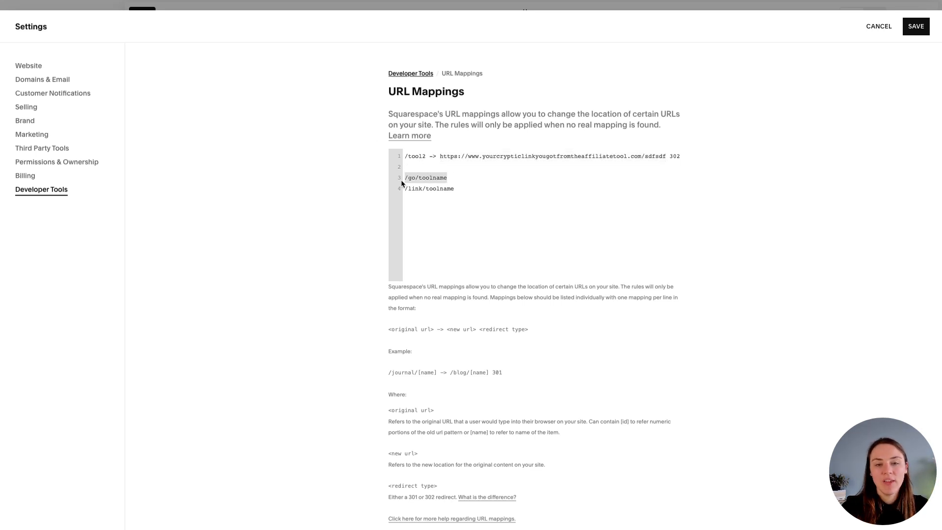
{"action": "left_click", "coordinate": [458, 178]}
{"action": "left_click_drag", "start_coordinate": [680, 155], "coordinate": [425, 152]}
{"action": "key", "text": "ctrl+c"}
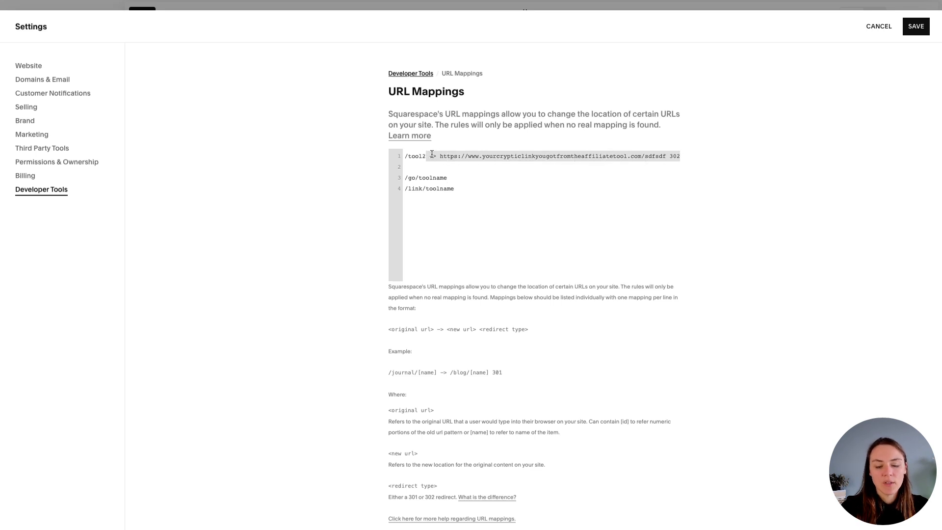
{"action": "left_click", "coordinate": [528, 179]}
{"action": "key", "text": "ctrl+v"}
{"action": "mouse_move", "coordinate": [464, 202]}
{"action": "left_mouse_down"}
{"action": "mouse_move", "coordinate": [440, 200]}
{"action": "mouse_move", "coordinate": [476, 207]}
{"action": "left_mouse_up"}
{"action": "left_click", "coordinate": [916, 27]}
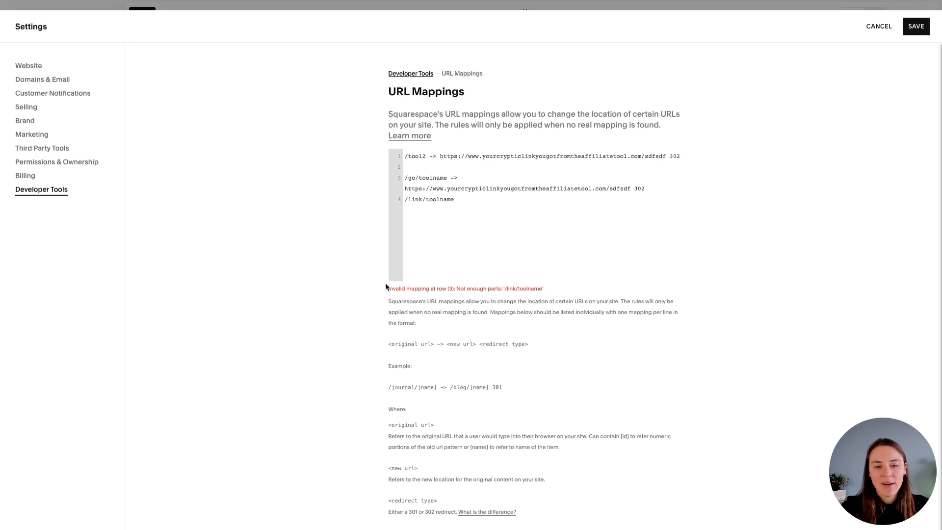
Review the error message under the mappings and compare the entries with the spacing in the example mapping format
{"action": "left_click_drag", "start_coordinate": [388, 289], "coordinate": [536, 287]}
{"action": "left_click", "coordinate": [551, 289]}
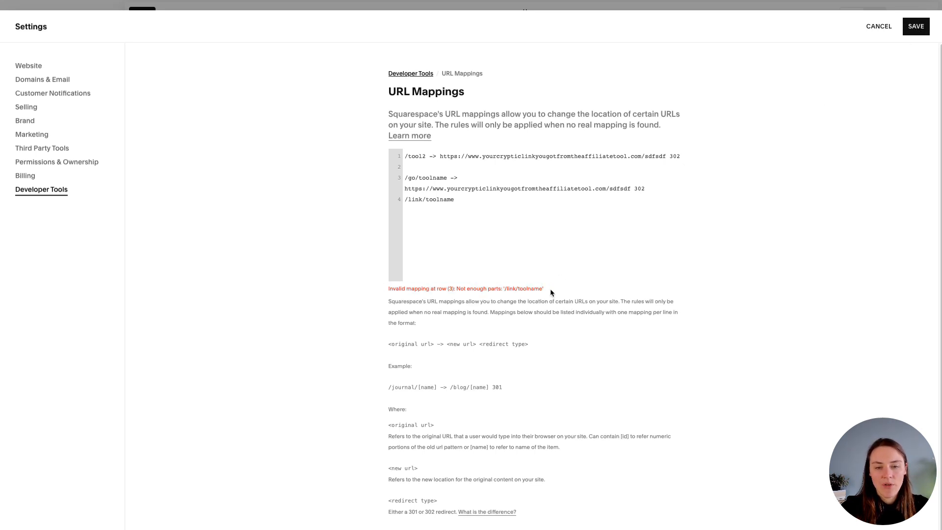
{"action": "left_click_drag", "start_coordinate": [528, 389], "coordinate": [362, 387]}
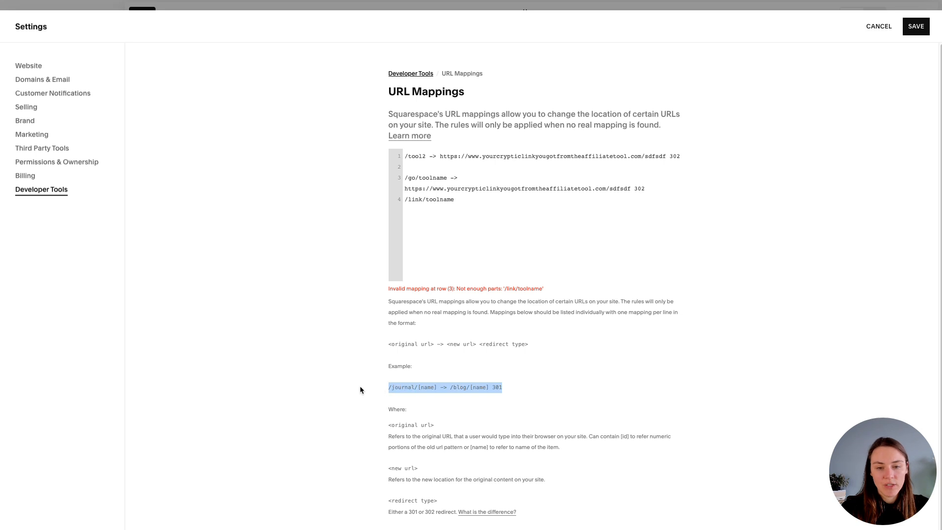
{"action": "left_click", "coordinate": [392, 389]}
{"action": "left_click_drag", "start_coordinate": [441, 388], "coordinate": [448, 389]}
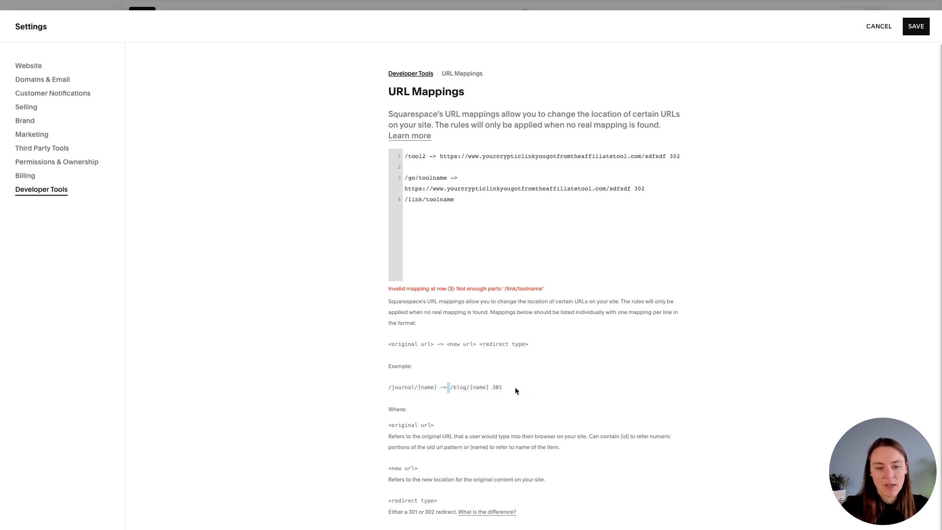
{"action": "left_click_drag", "start_coordinate": [510, 387], "coordinate": [369, 391]}
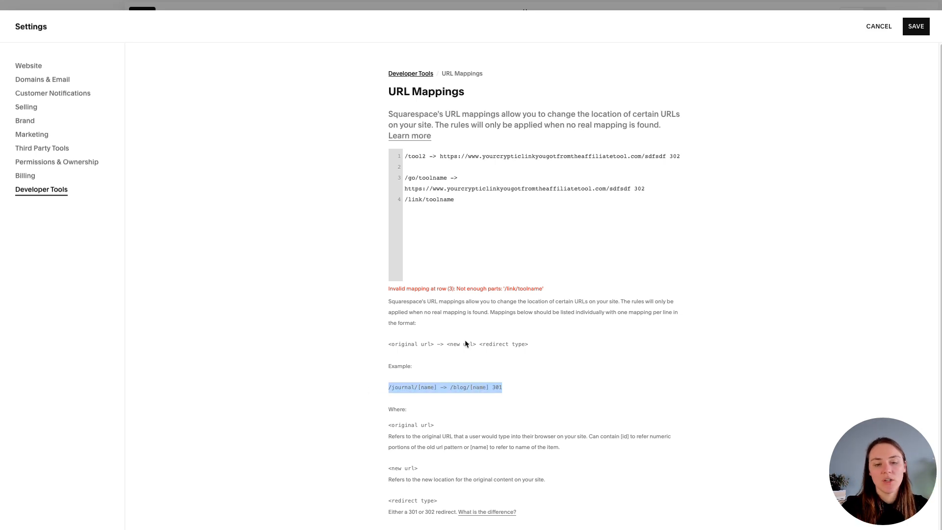
{"action": "left_click", "coordinate": [585, 264]}
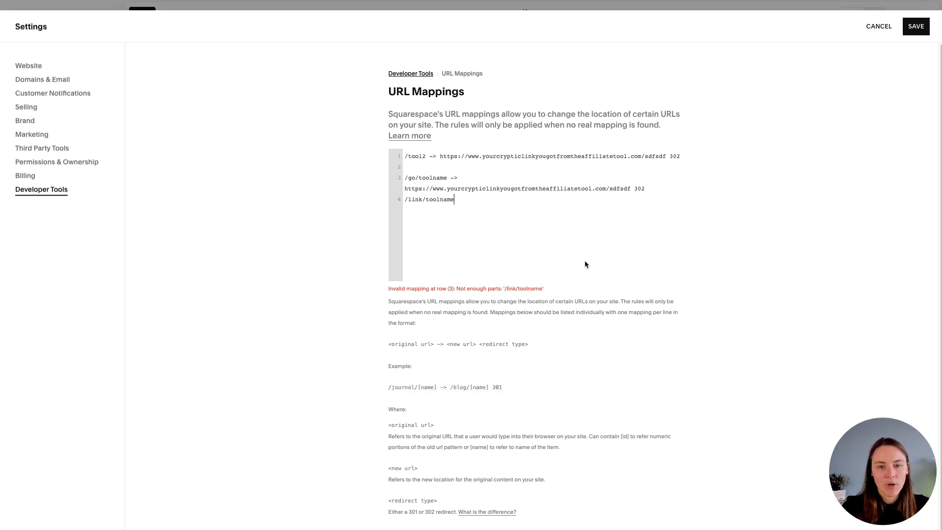
Try removing the space between the arrow and the destination URL in the /go/toolname mapping
{"action": "left_click", "coordinate": [483, 182]}
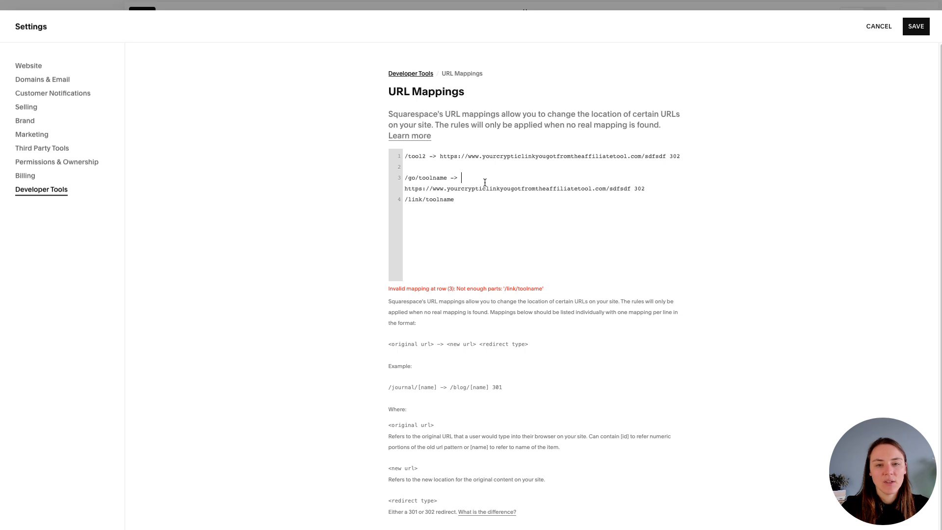
{"action": "key", "text": "BackSpace"}
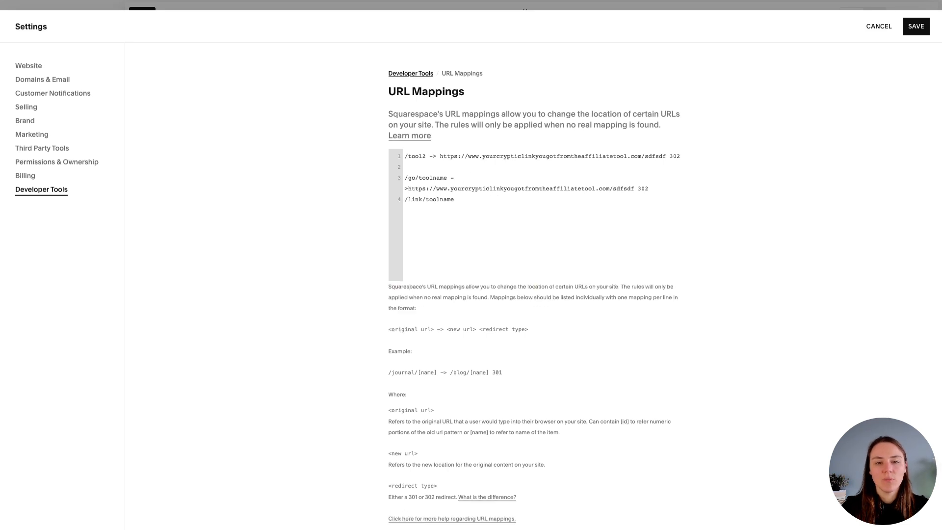
{"action": "left_click", "coordinate": [658, 170]}
Delete the incomplete /link/toolname line and save the URL mappings
{"action": "left_click_drag", "start_coordinate": [659, 190], "coordinate": [629, 204]}
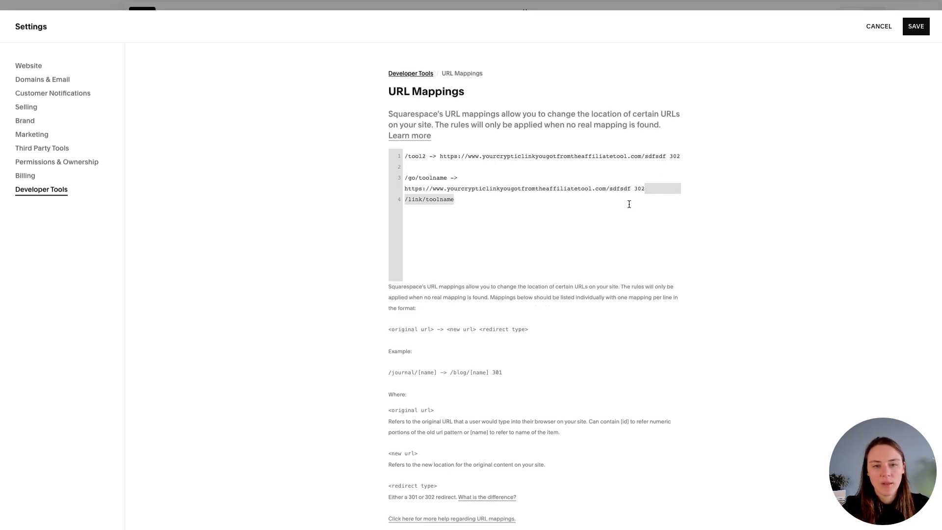
{"action": "triple_click", "coordinate": [452, 202]}
{"action": "key", "text": "BackSpace"}
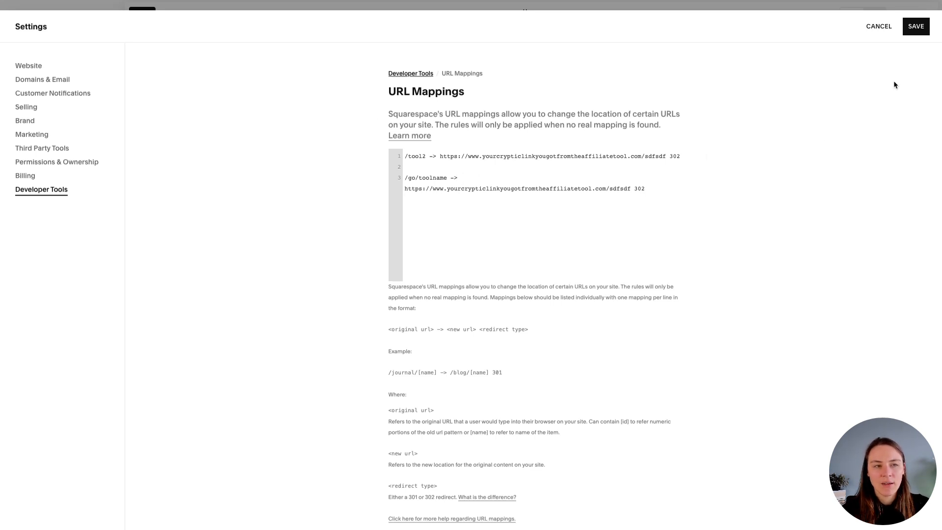
{"action": "left_click", "coordinate": [913, 27]}
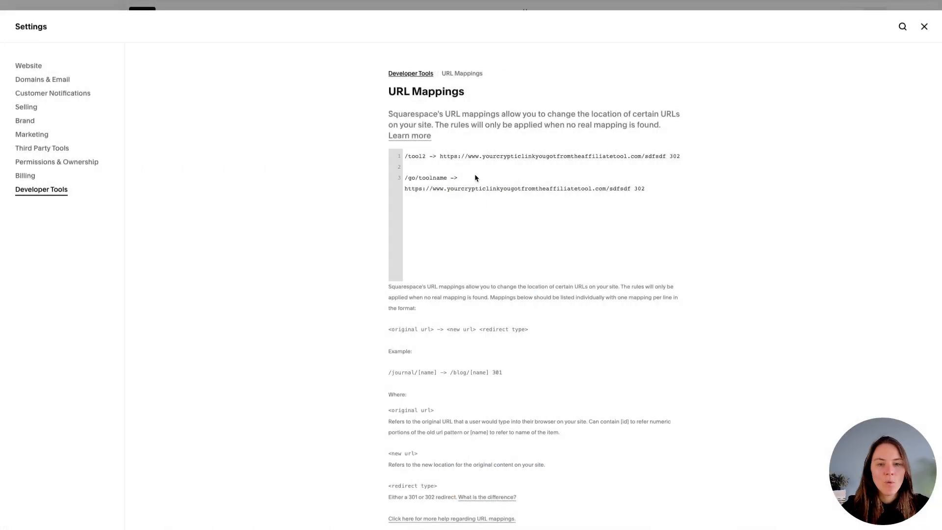
Close the settings and open the list of the website's pages
{"action": "left_click", "coordinate": [433, 167]}
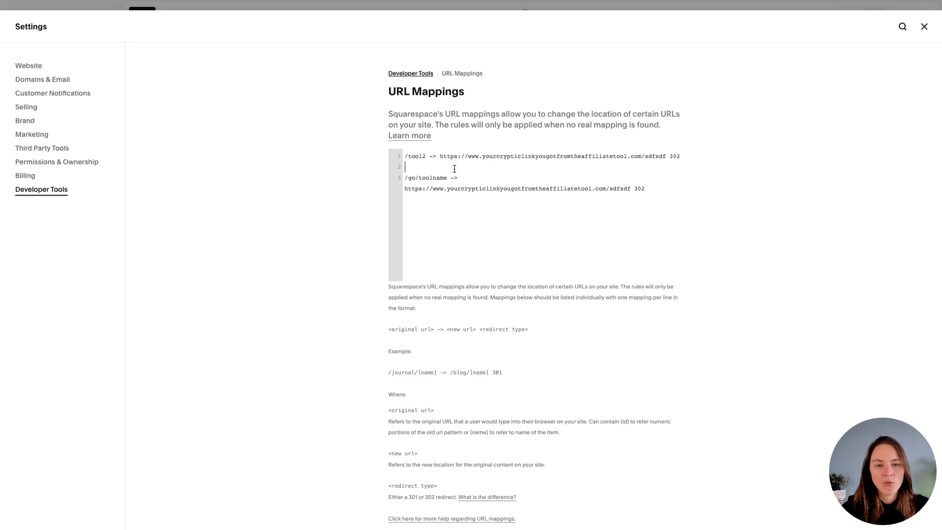
{"action": "left_click", "coordinate": [925, 26]}
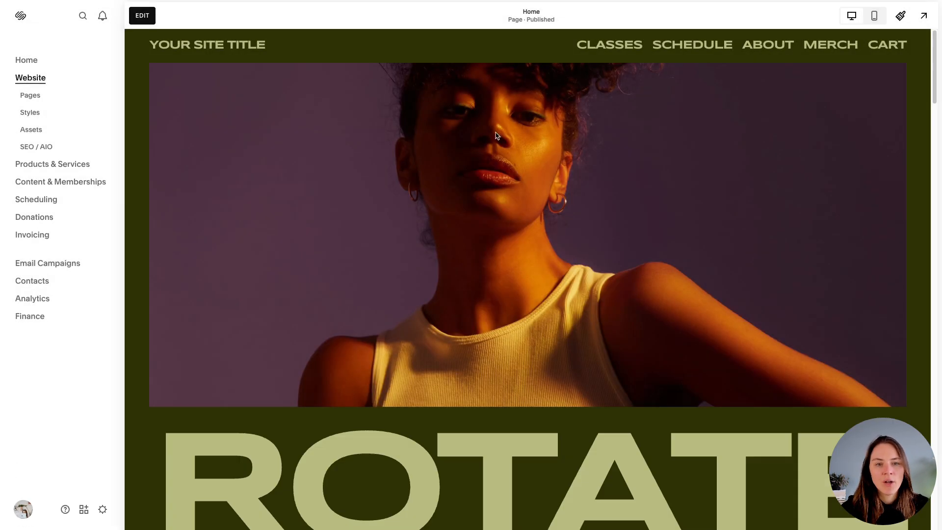
{"action": "left_click", "coordinate": [30, 93]}
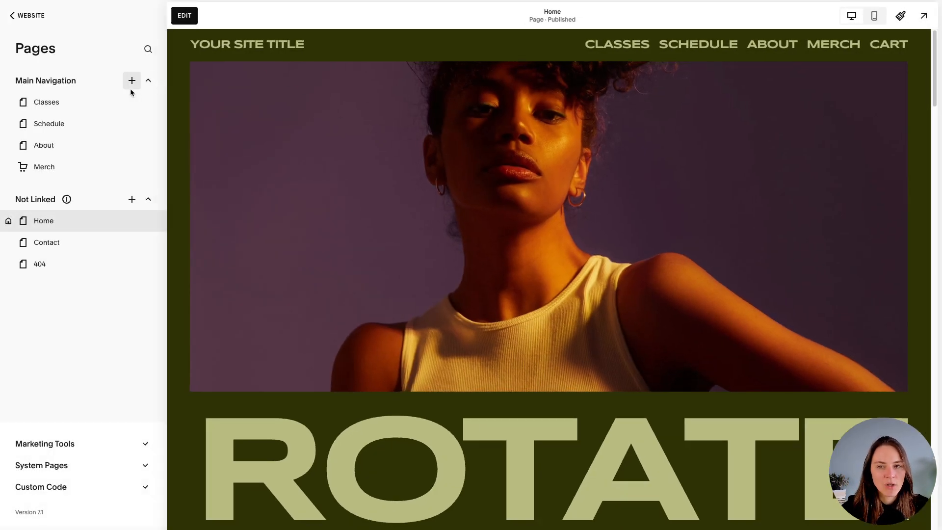
{"action": "left_click", "coordinate": [180, 15]}
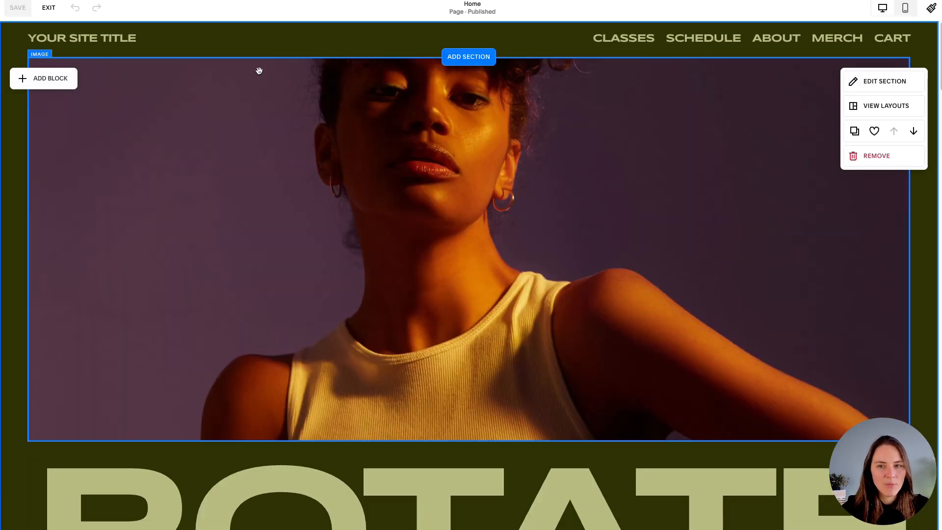
{"action": "left_click", "coordinate": [49, 7]}
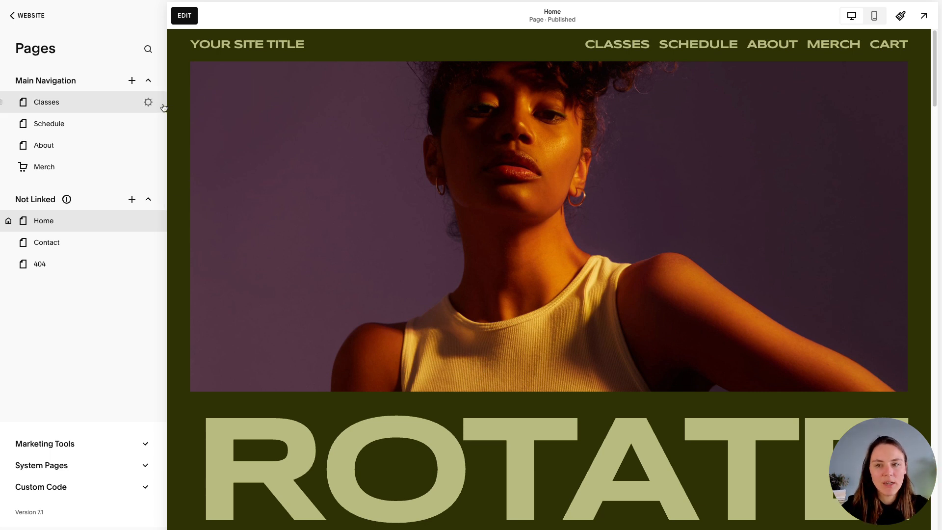
Add a blank page named "Tool Recommendations" and move it into the Not Linked section between Home and Contact
{"action": "left_click", "coordinate": [132, 80]}
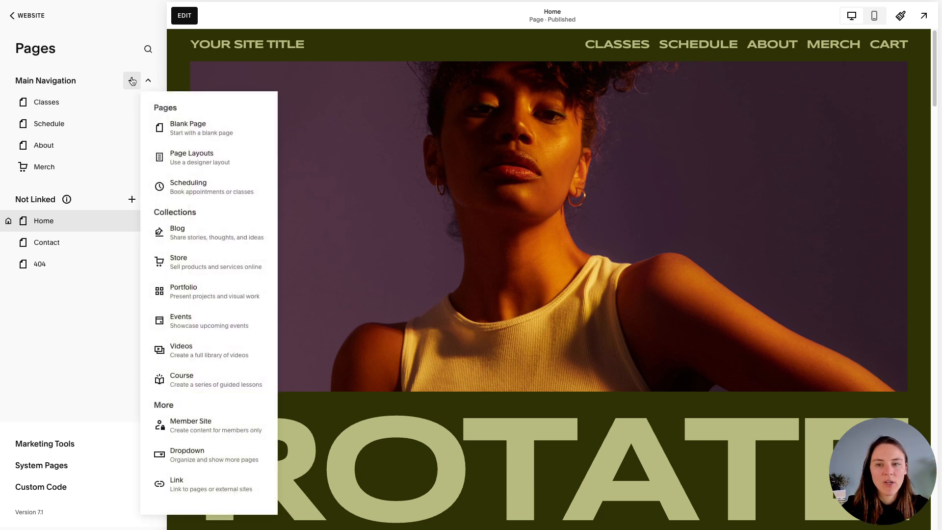
{"action": "left_click", "coordinate": [188, 133]}
{"action": "type", "text": "R"}
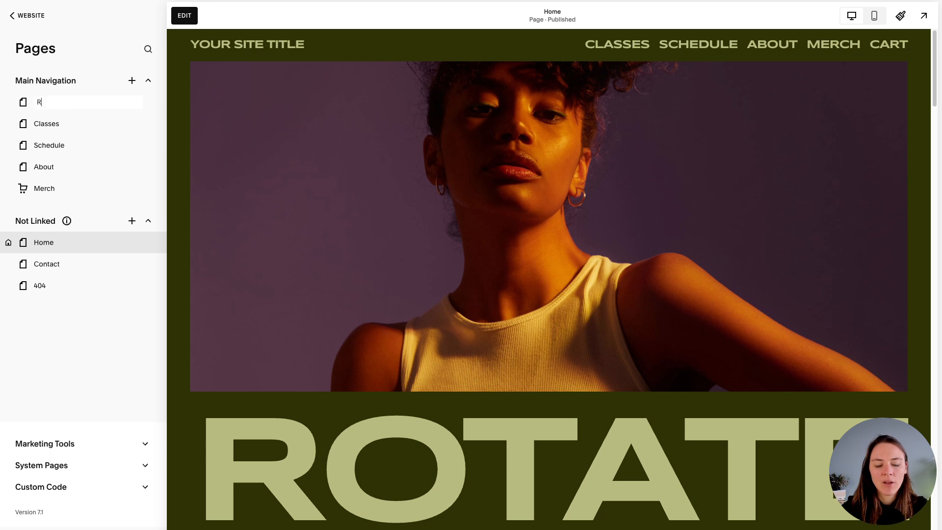
{"action": "type", "text": "esources"}
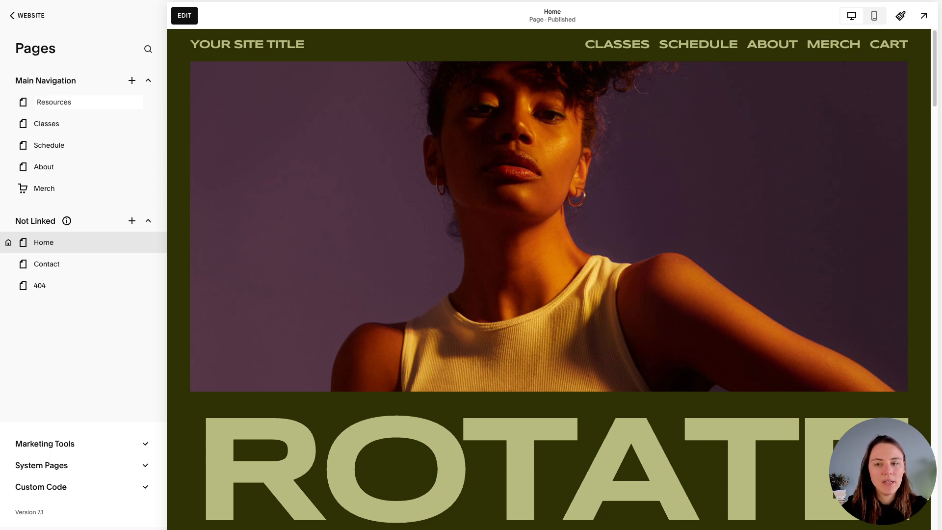
{"action": "key", "text": "ctrl+a"}
{"action": "type", "text": "Tool Re"}
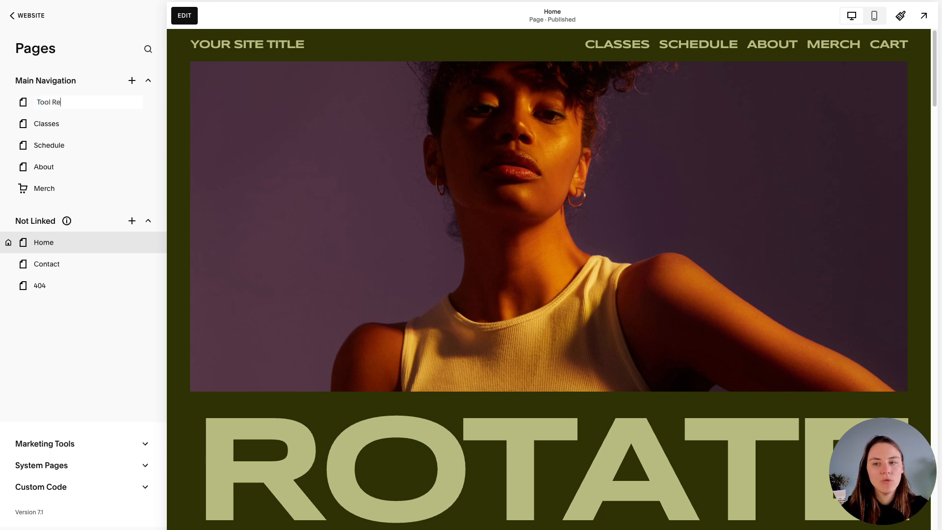
{"action": "type", "text": "commendations"}
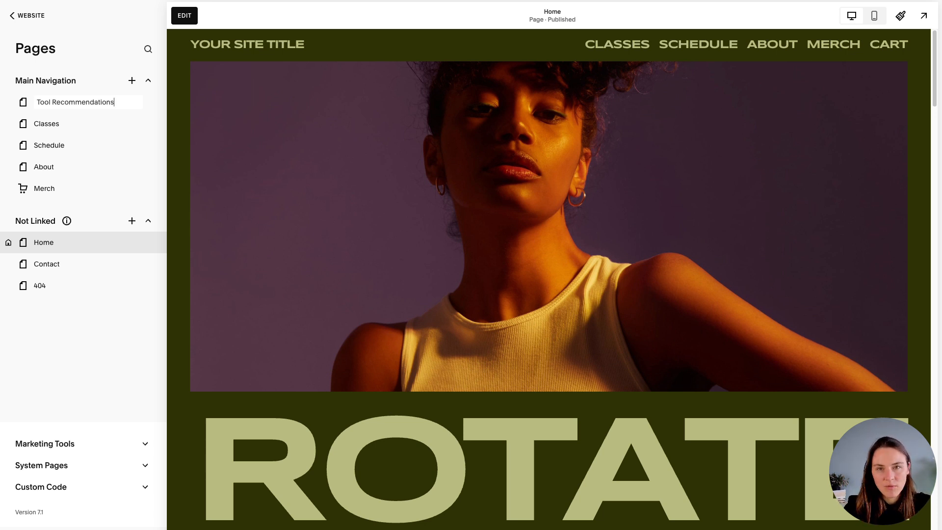
{"action": "key", "text": "Return"}
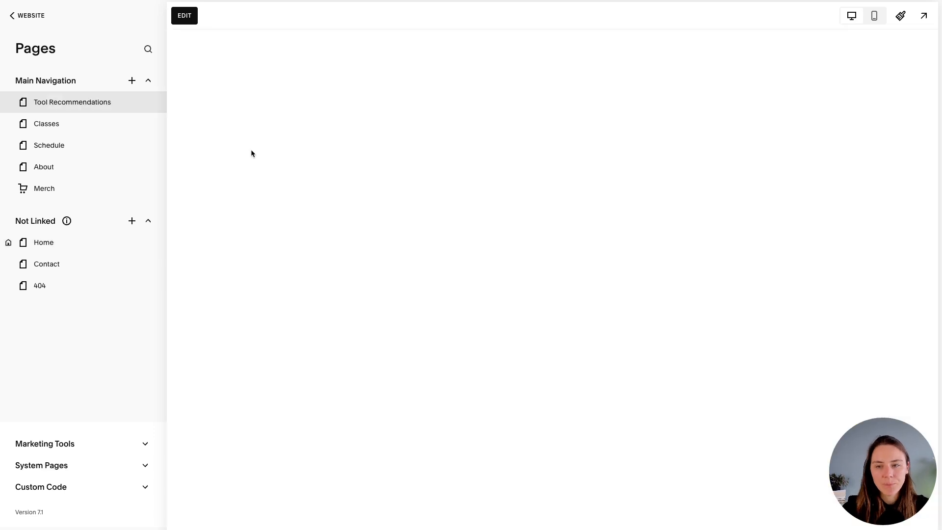
{"action": "left_click_drag", "start_coordinate": [120, 104], "coordinate": [95, 248]}
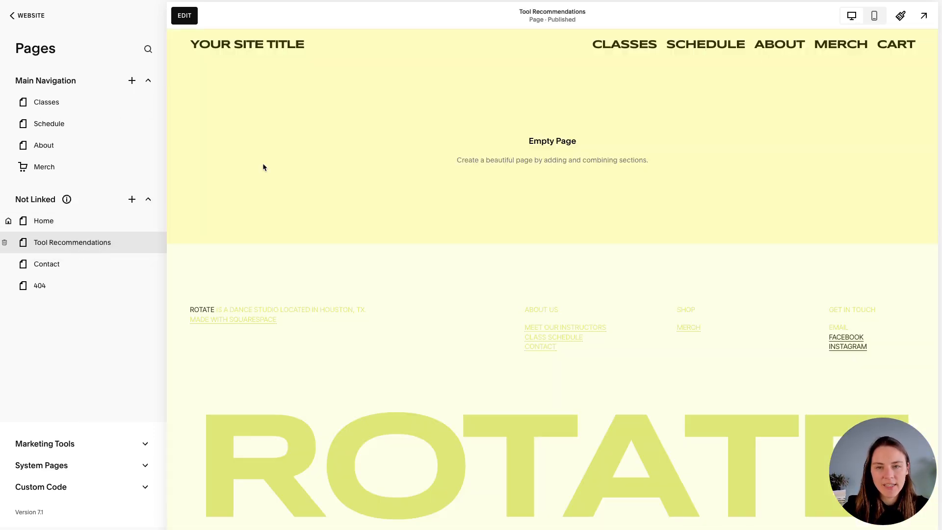
Start editing the Tool Recommendations page and add the Intro section with the orange mountain background and small centred lake image
{"action": "left_click", "coordinate": [184, 15]}
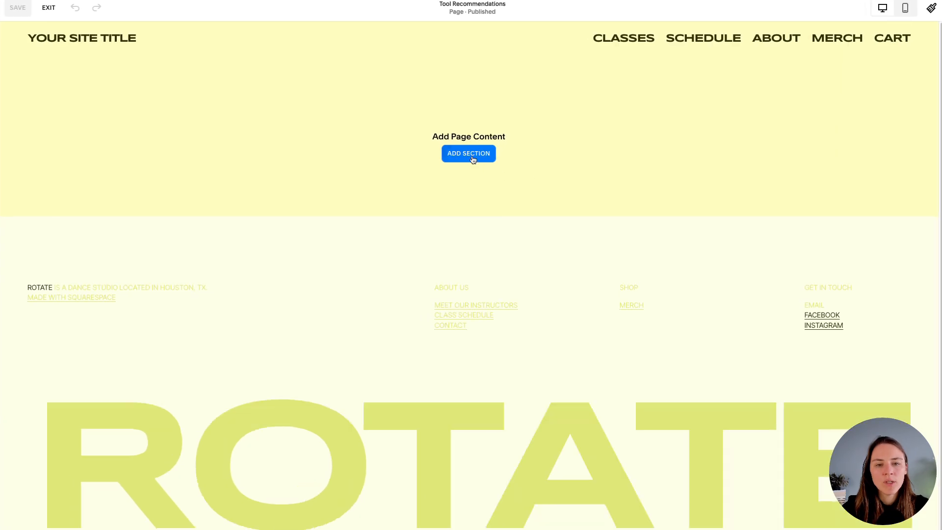
{"action": "left_click", "coordinate": [472, 155]}
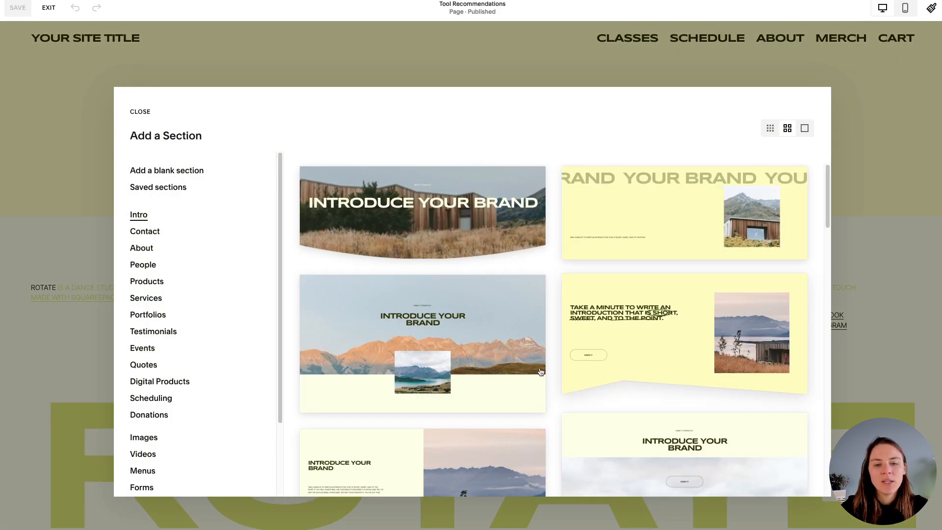
{"action": "left_click", "coordinate": [678, 253]}
Change the intro heading to "MY FAVORITE TOOLS" and the small text above it to "THE BEST OF THE BEST"
{"action": "triple_click", "coordinate": [512, 215]}
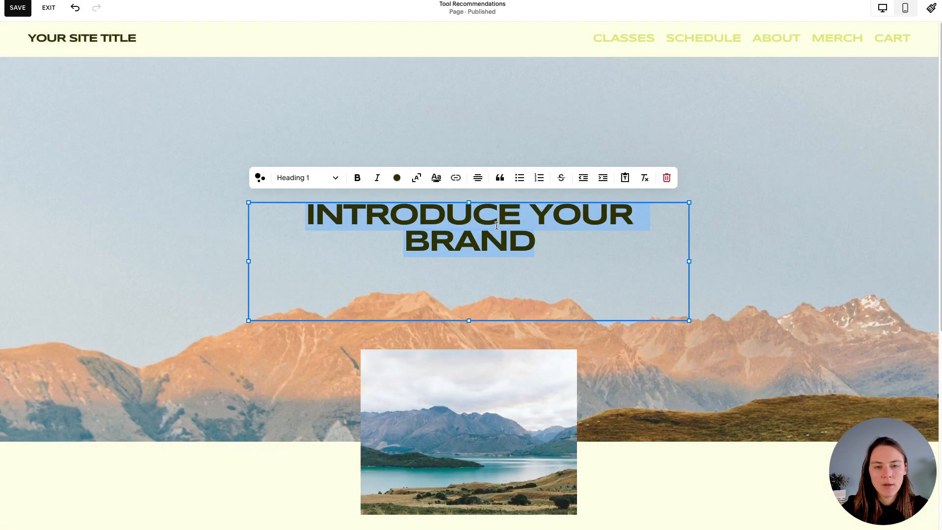
{"action": "type", "text": "MY FAVORITE TOOLS"}
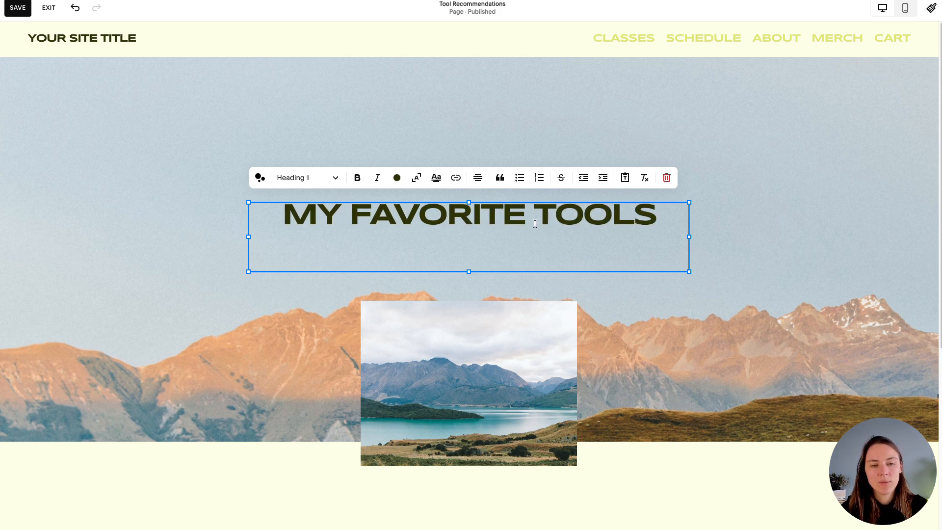
{"action": "left_click", "coordinate": [511, 183]}
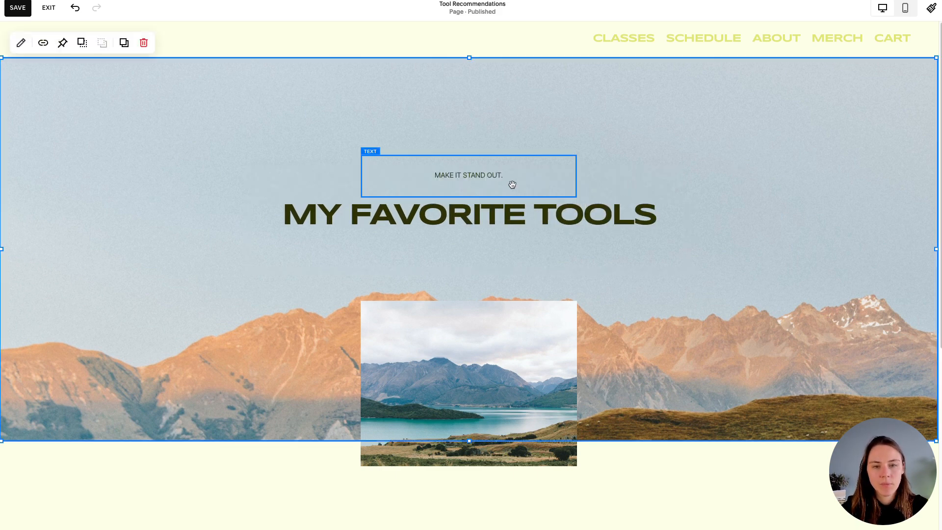
{"action": "triple_click", "coordinate": [500, 178]}
{"action": "type", "text": "THE BEST OF THE BEST"}
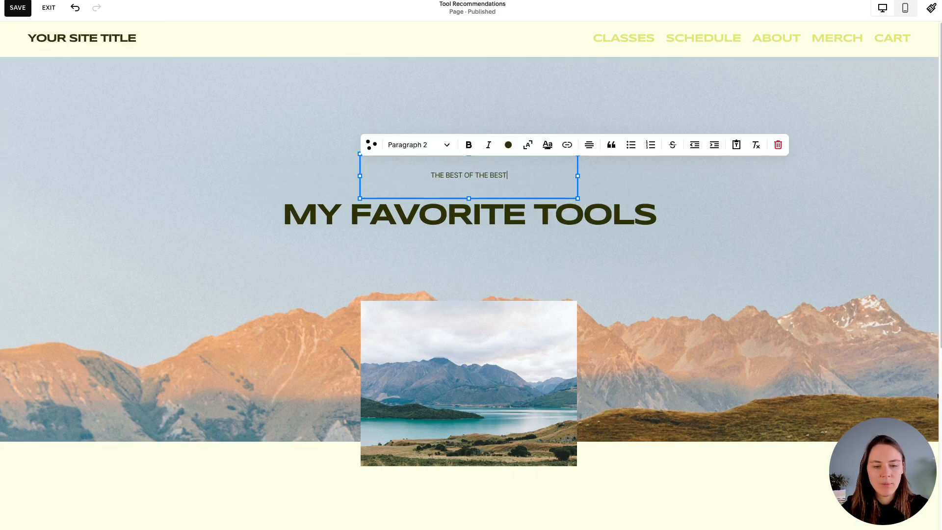
{"action": "left_click", "coordinate": [516, 216]}
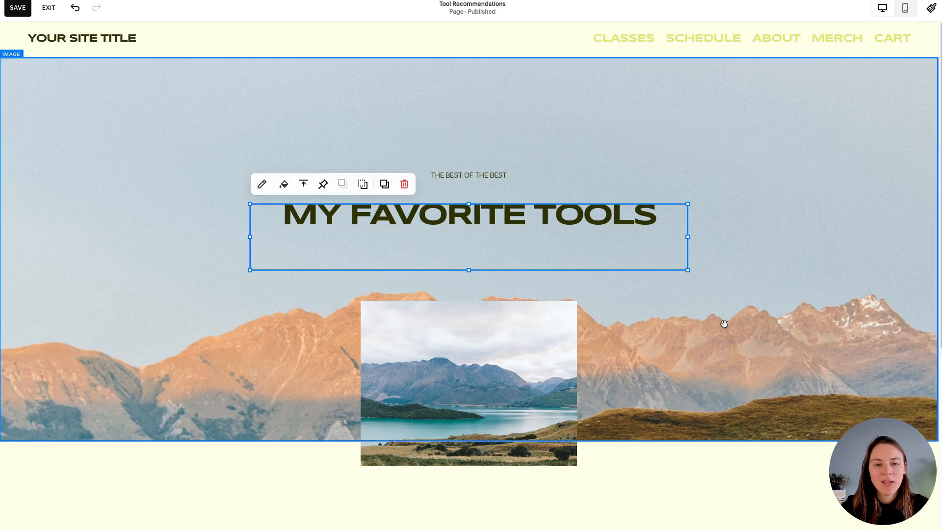
Add the Services section with the "Highlight your services" heading over a rounded mountain image below the intro section
{"action": "scroll", "coordinate": [477, 190], "scroll_direction": "down", "scroll_amount": 7}
{"action": "left_click", "coordinate": [468, 190]}
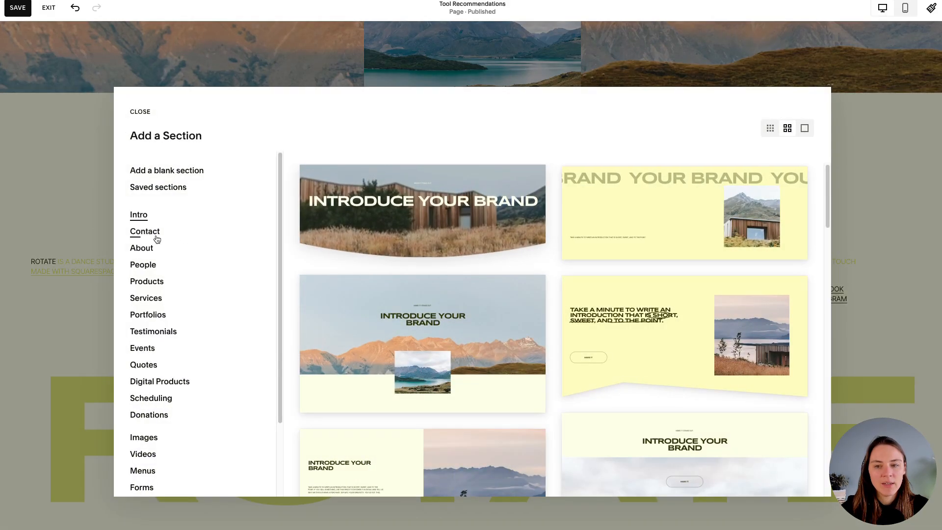
{"action": "left_click", "coordinate": [155, 282]}
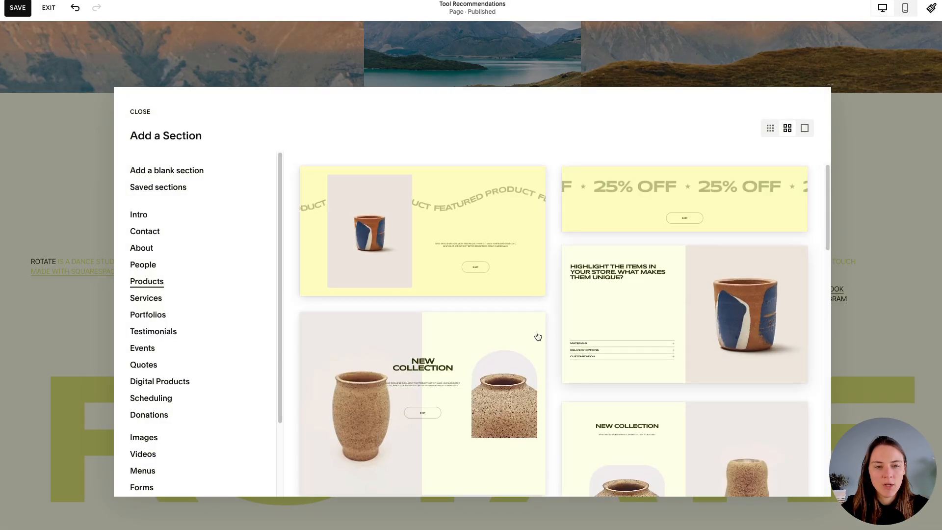
{"action": "scroll", "coordinate": [536, 337], "scroll_direction": "down", "scroll_amount": 4}
{"action": "scroll", "coordinate": [560, 375], "scroll_direction": "down", "scroll_amount": 6}
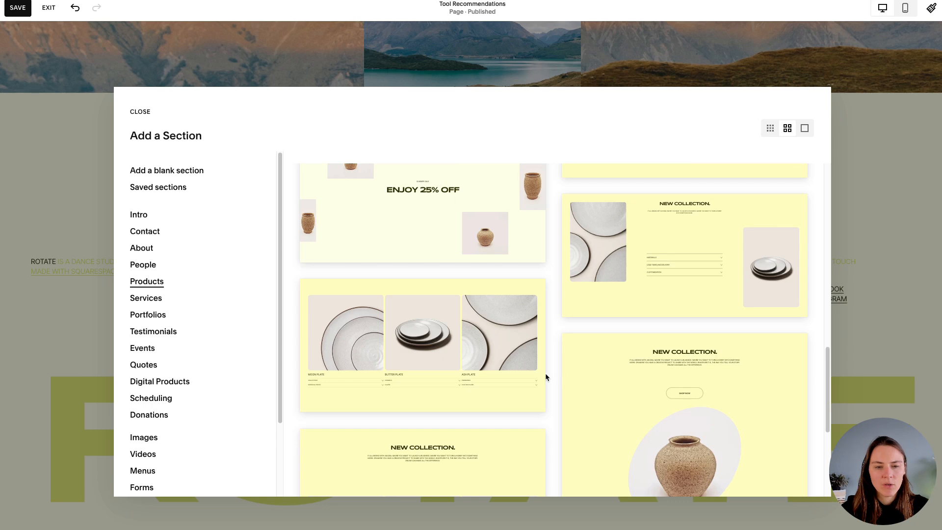
{"action": "scroll", "coordinate": [546, 377], "scroll_direction": "down", "scroll_amount": 5}
{"action": "left_click", "coordinate": [165, 299]}
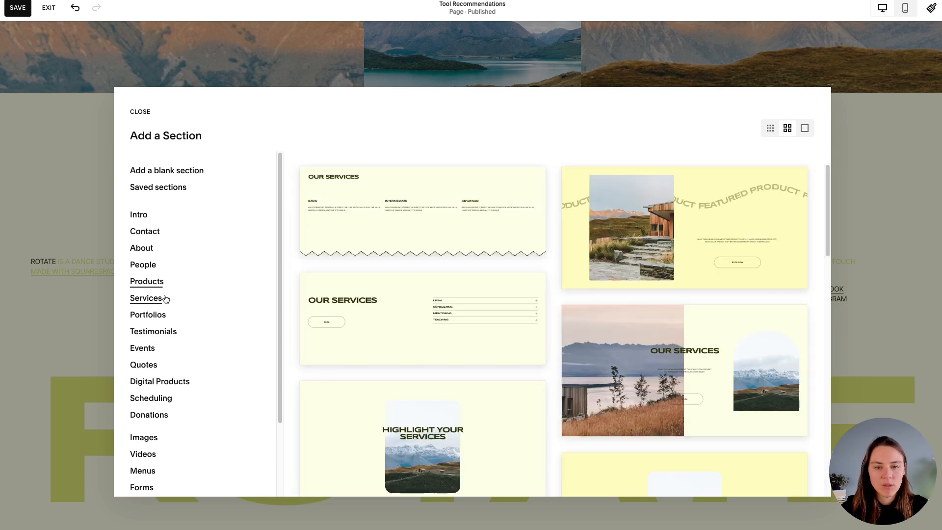
{"action": "scroll", "coordinate": [570, 331], "scroll_direction": "down", "scroll_amount": 8}
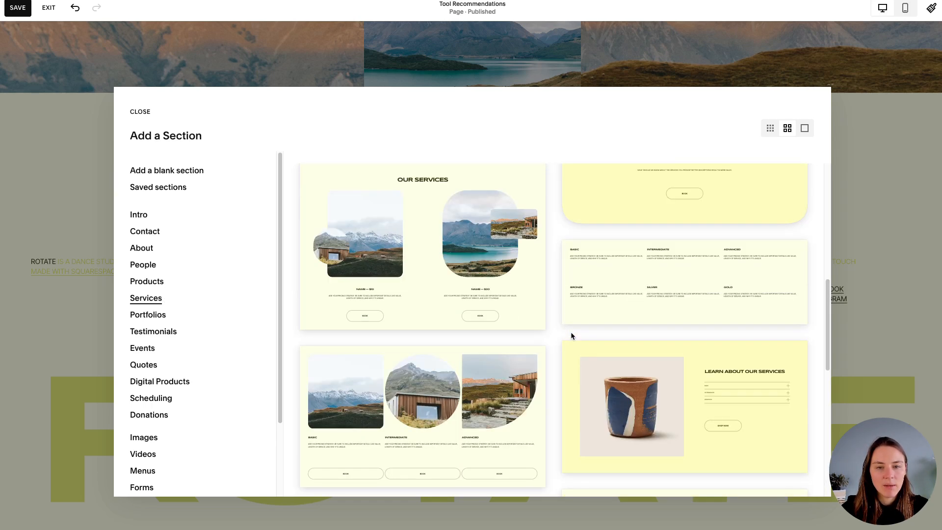
{"action": "scroll", "coordinate": [571, 332], "scroll_direction": "down", "scroll_amount": 3}
{"action": "left_click", "coordinate": [494, 339]}
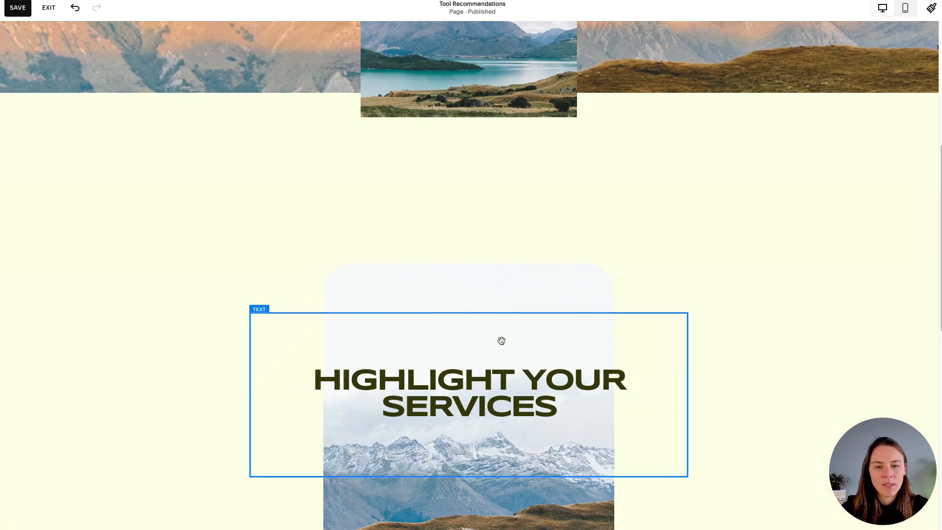
Move the services heading, image and description together to the left half of the section and scale them down as a group
{"action": "scroll", "coordinate": [501, 340], "scroll_direction": "down", "scroll_amount": 5}
{"action": "scroll", "coordinate": [619, 374], "scroll_direction": "up", "scroll_amount": 2}
{"action": "scroll", "coordinate": [681, 412], "scroll_direction": "down", "scroll_amount": 3}
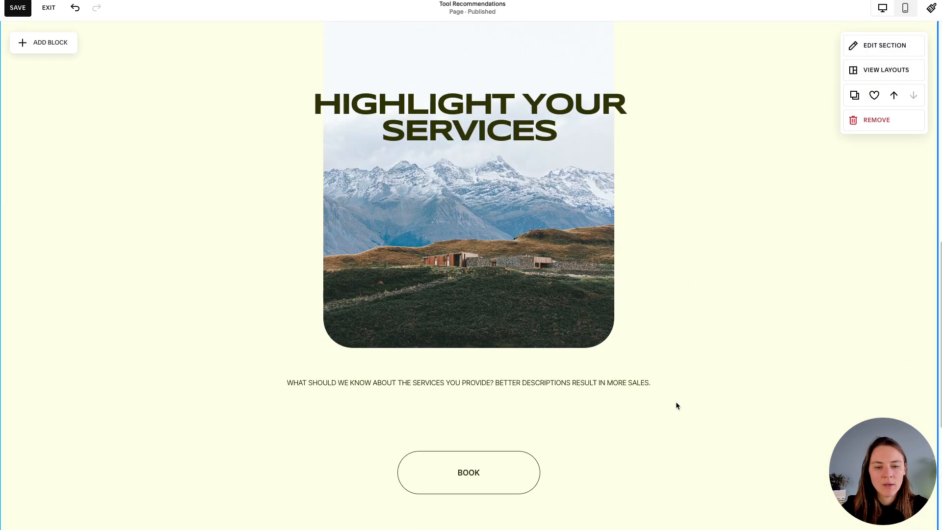
{"action": "left_click_drag", "start_coordinate": [683, 422], "coordinate": [378, 154]}
{"action": "left_click_drag", "start_coordinate": [449, 149], "coordinate": [247, 143]}
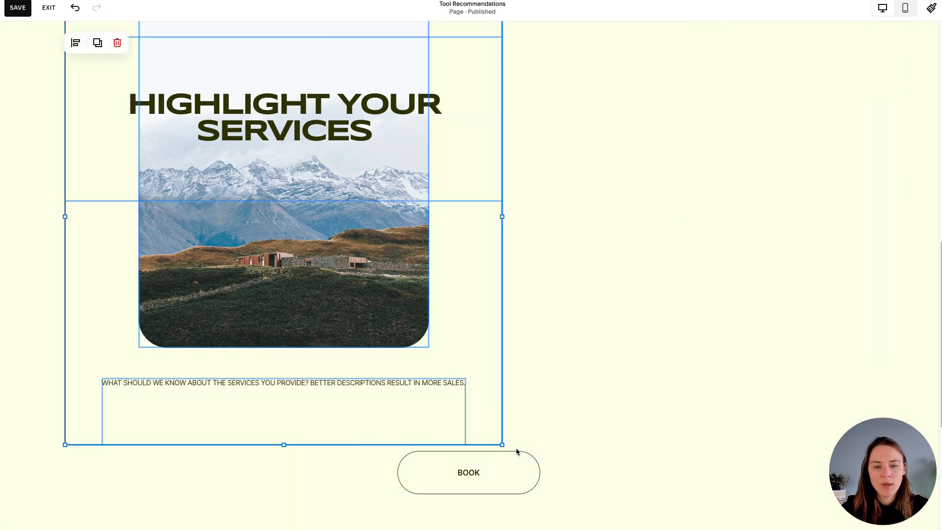
{"action": "left_click_drag", "start_coordinate": [502, 444], "coordinate": [360, 299]}
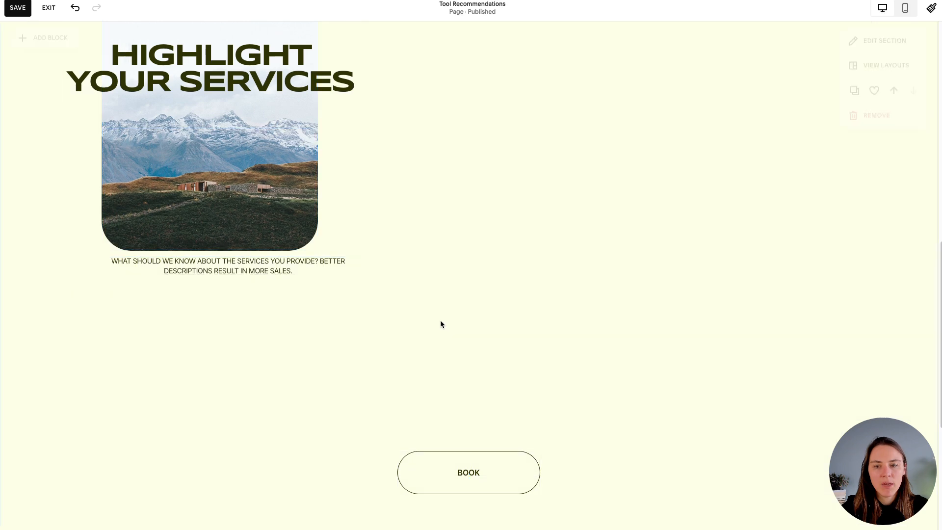
Place the Book button centred beneath the scaled-down image and description
{"action": "left_click", "coordinate": [468, 472]}
{"action": "left_click_drag", "start_coordinate": [469, 472], "coordinate": [235, 332]}
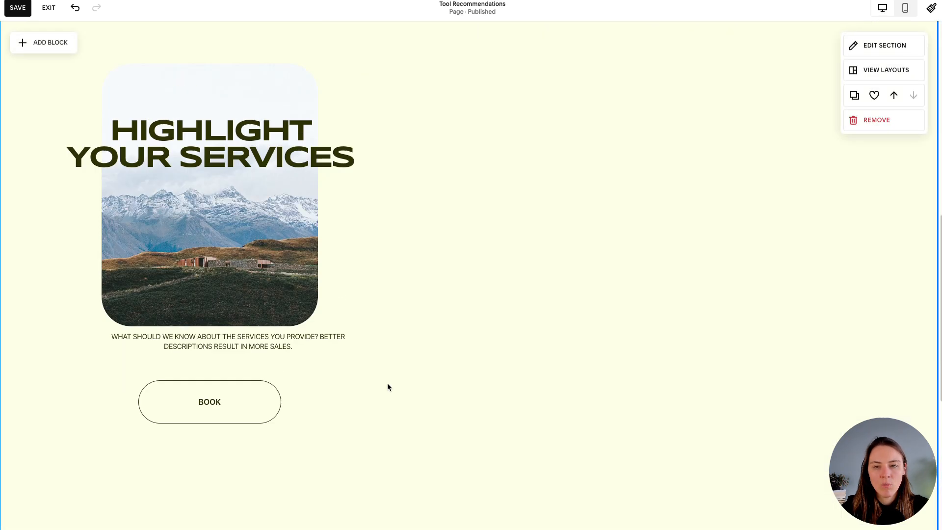
{"action": "scroll", "coordinate": [394, 388], "scroll_direction": "up", "scroll_amount": 2}
{"action": "scroll", "coordinate": [399, 394], "scroll_direction": "down", "scroll_amount": 1}
Duplicate the whole group of heading, image, description and Book button and place the copy level with it in the section's right half
{"action": "left_click_drag", "start_coordinate": [399, 436], "coordinate": [232, 197]}
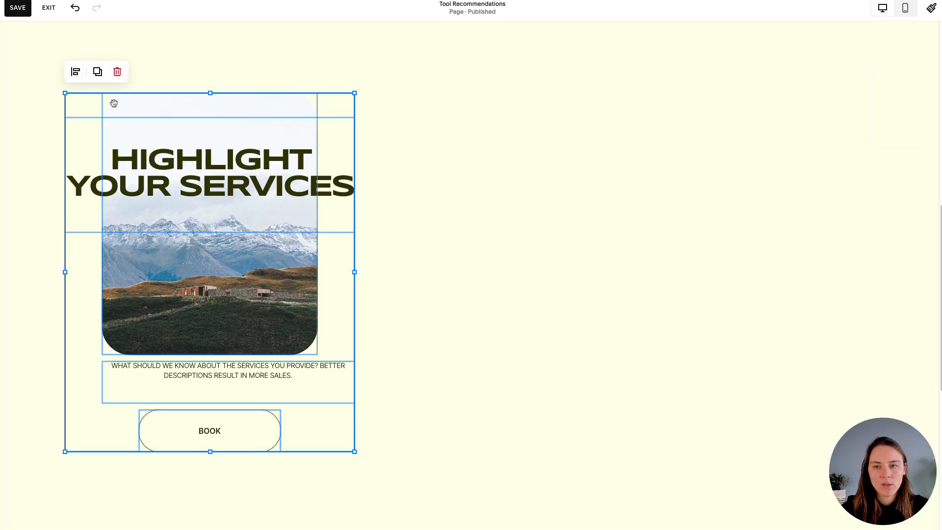
{"action": "left_click", "coordinate": [97, 71]}
{"action": "left_click_drag", "start_coordinate": [297, 273], "coordinate": [743, 243]}
{"action": "left_click", "coordinate": [499, 269]}
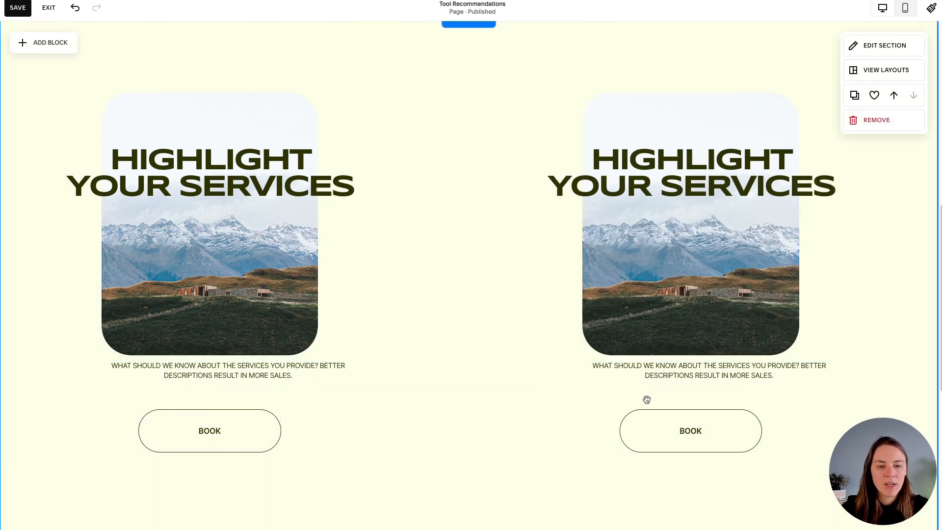
Narrow both description text blocks to the width of the images above them
{"action": "mouse_move", "coordinate": [646, 400]}
{"action": "left_mouse_down"}
{"action": "mouse_move", "coordinate": [647, 384]}
{"action": "mouse_move", "coordinate": [674, 385]}
{"action": "mouse_move", "coordinate": [661, 388]}
{"action": "left_mouse_up"}
{"action": "left_click_drag", "start_coordinate": [834, 382], "coordinate": [799, 382]}
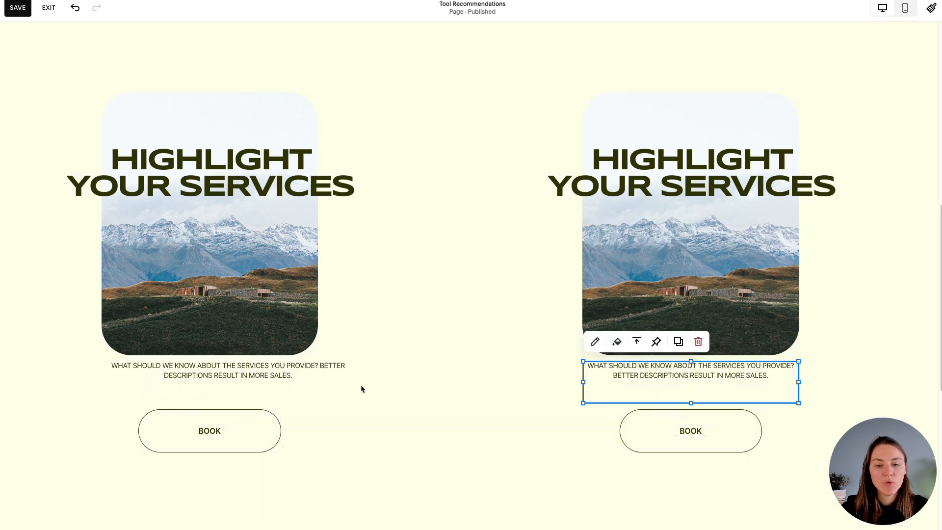
{"action": "left_click", "coordinate": [344, 376]}
{"action": "left_click_drag", "start_coordinate": [354, 381], "coordinate": [322, 383]}
Change the left heading to "THIS IS TOOL 1" and the right heading to "THIS IS TOOL 2"
{"action": "triple_click", "coordinate": [234, 141]}
{"action": "type", "text": "T"}
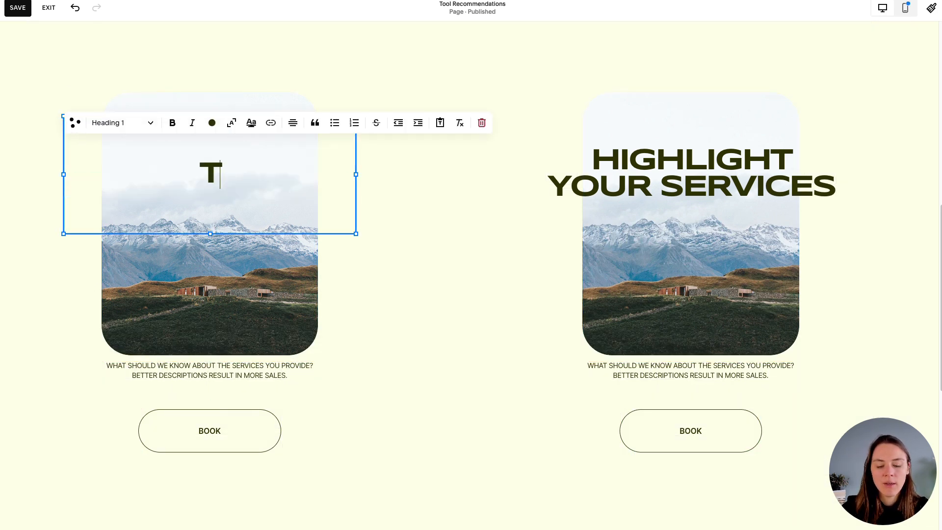
{"action": "type", "text": "HIS IS TOOL 1"}
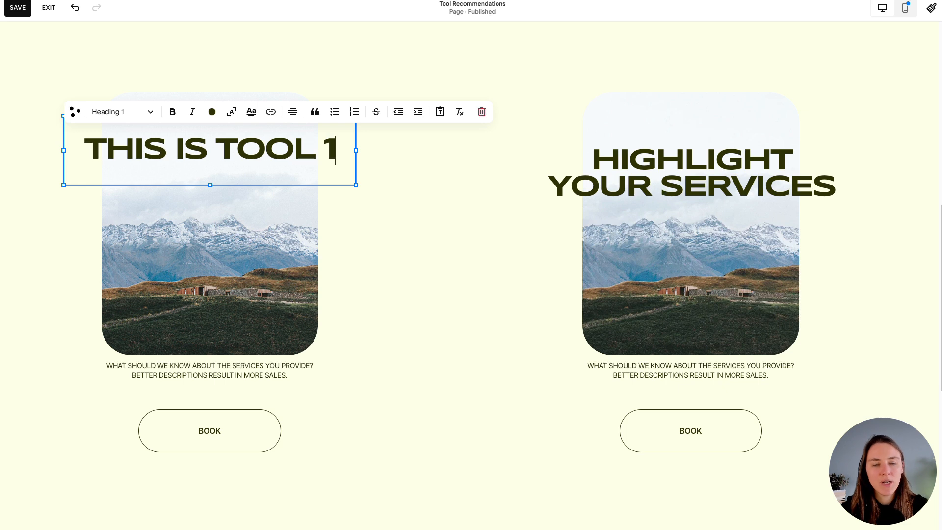
{"action": "left_click", "coordinate": [671, 156]}
{"action": "triple_click", "coordinate": [671, 156]}
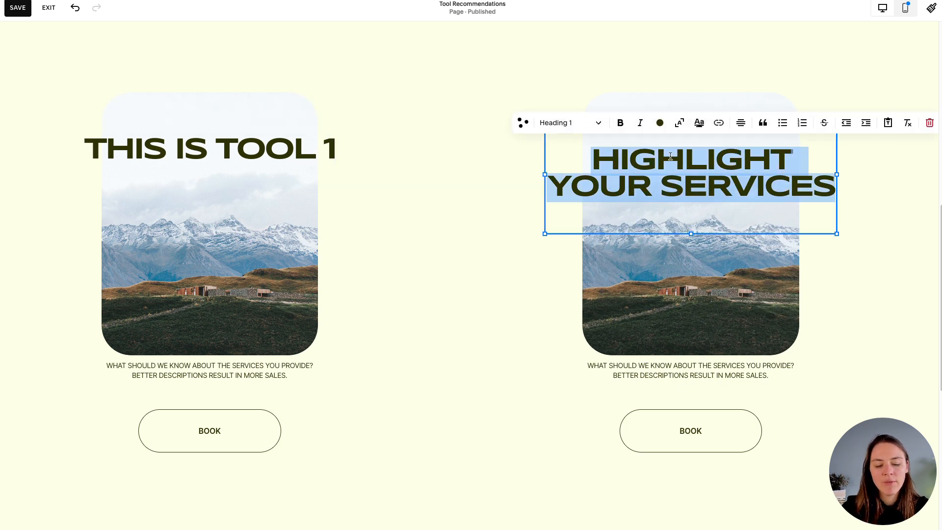
{"action": "type", "text": "THIS IS TOOL 2"}
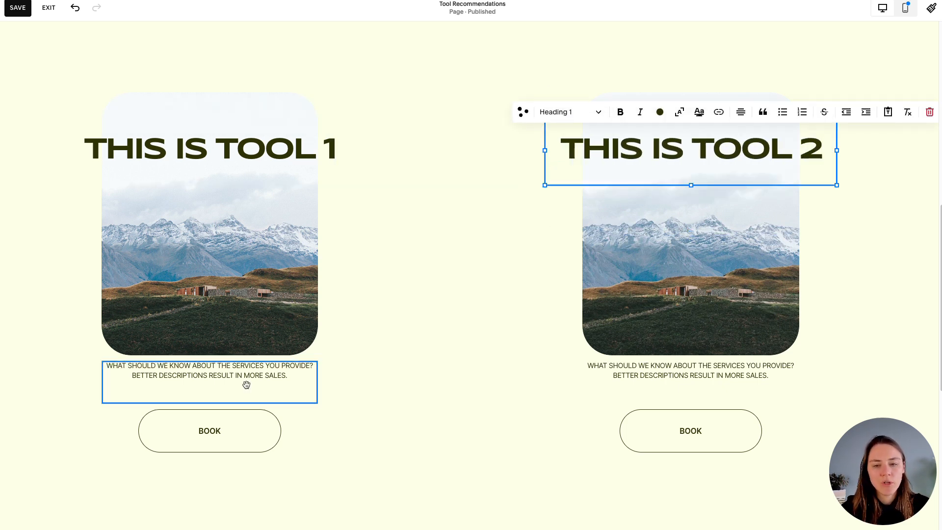
{"action": "left_click", "coordinate": [246, 384]}
{"action": "left_click", "coordinate": [183, 375]}
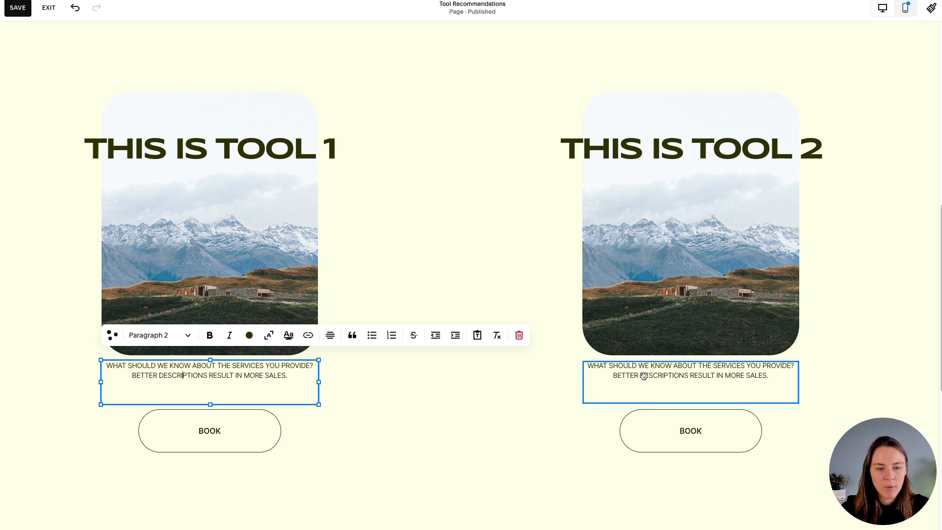
{"action": "left_click", "coordinate": [644, 376]}
Change the text of the Book button under Tool 1 to "Try Tool 1!"
{"action": "left_click", "coordinate": [207, 417]}
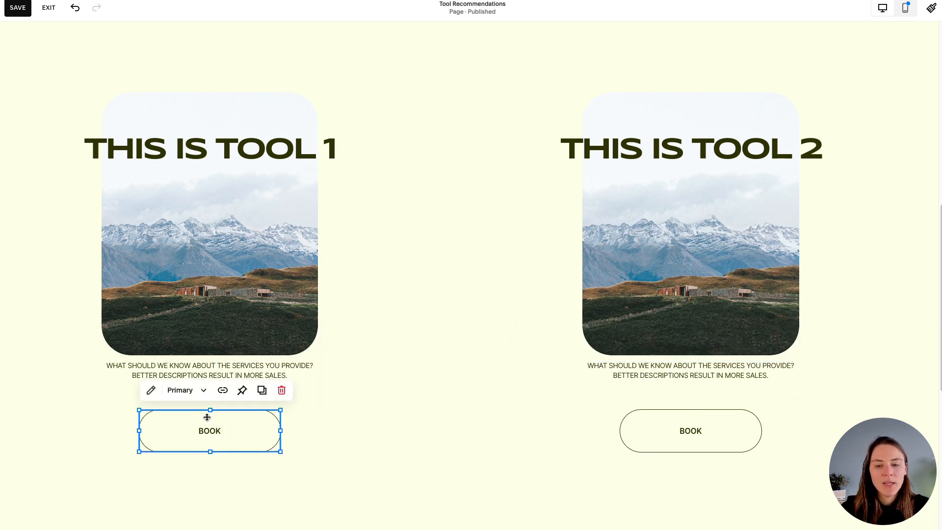
{"action": "left_click", "coordinate": [151, 390]}
{"action": "type", "text": "Try Tool"}
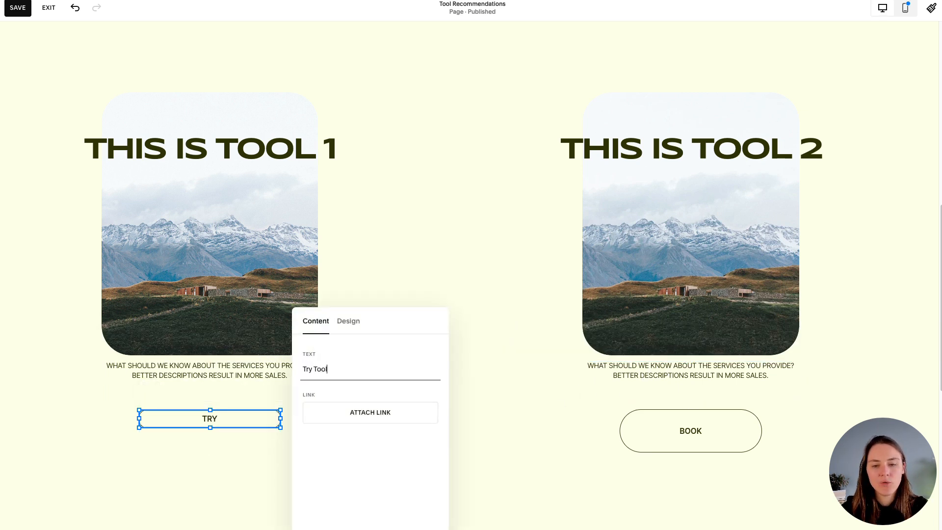
{"action": "type", "text": " 1!"}
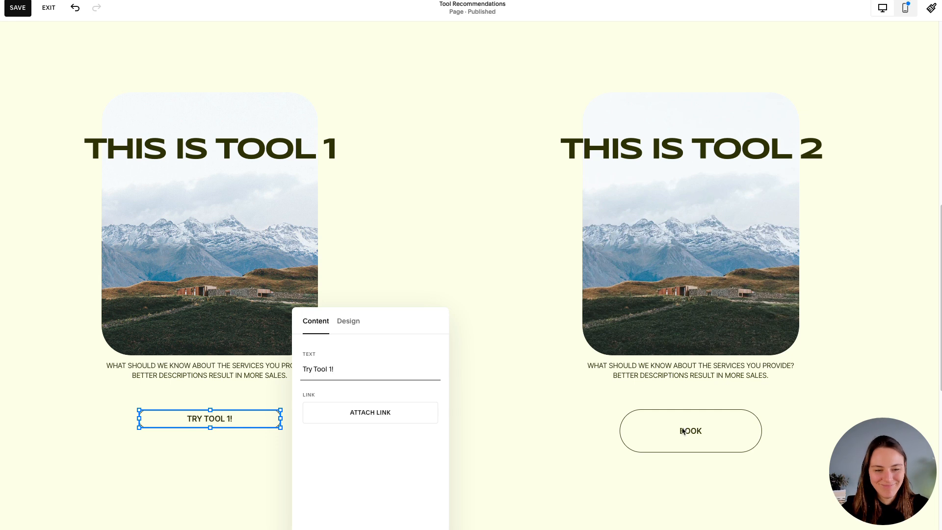
Attach the link /go/tool2 to the "Try Tool 1!" button and have it open in a new tab
{"action": "left_click", "coordinate": [325, 420]}
{"action": "left_click", "coordinate": [166, 411]}
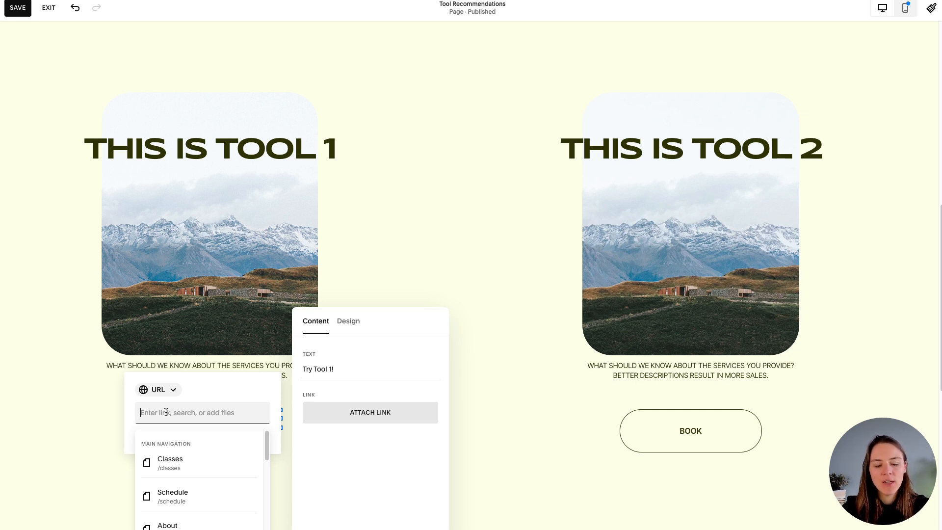
{"action": "type", "text": "/"}
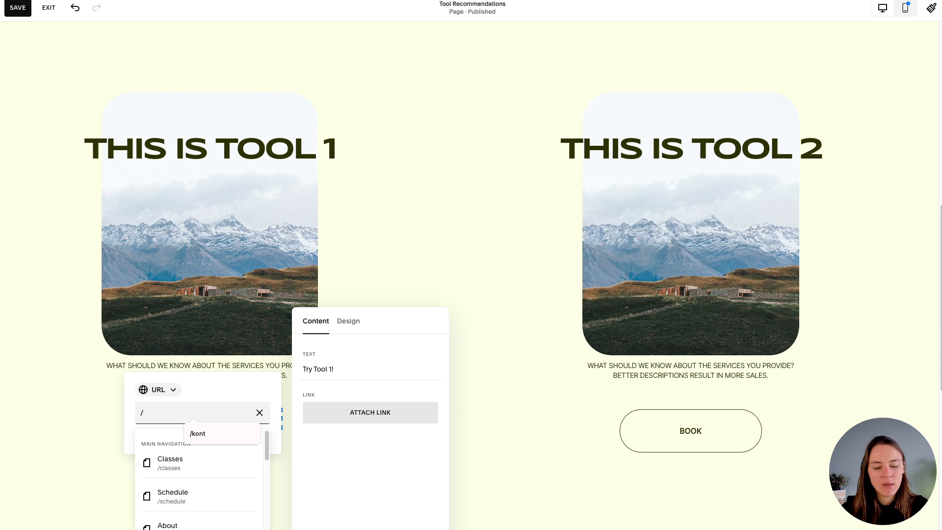
{"action": "type", "text": "go/tool2"}
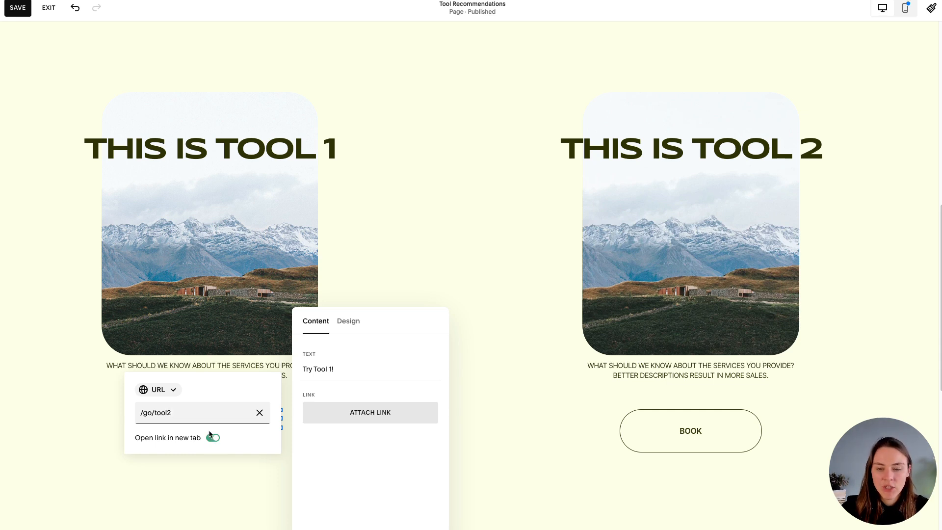
{"action": "left_click", "coordinate": [213, 438]}
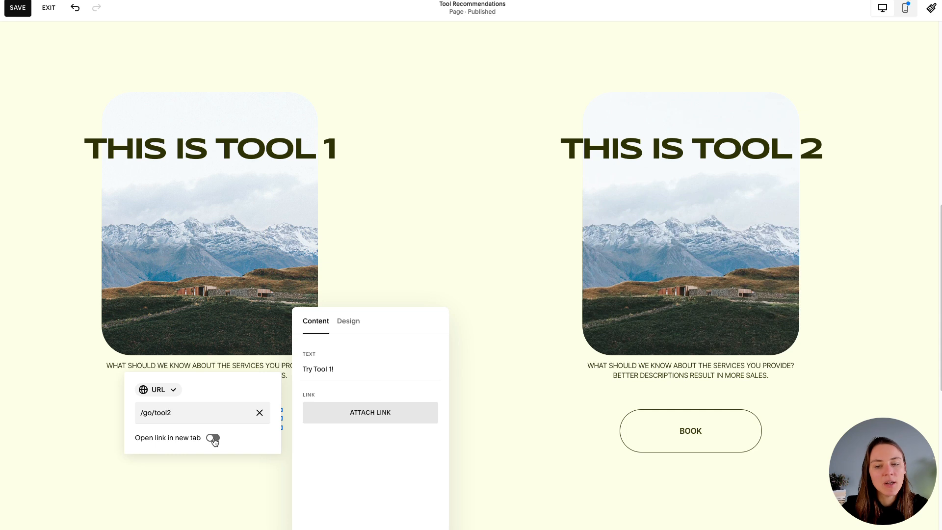
{"action": "left_click", "coordinate": [214, 439]}
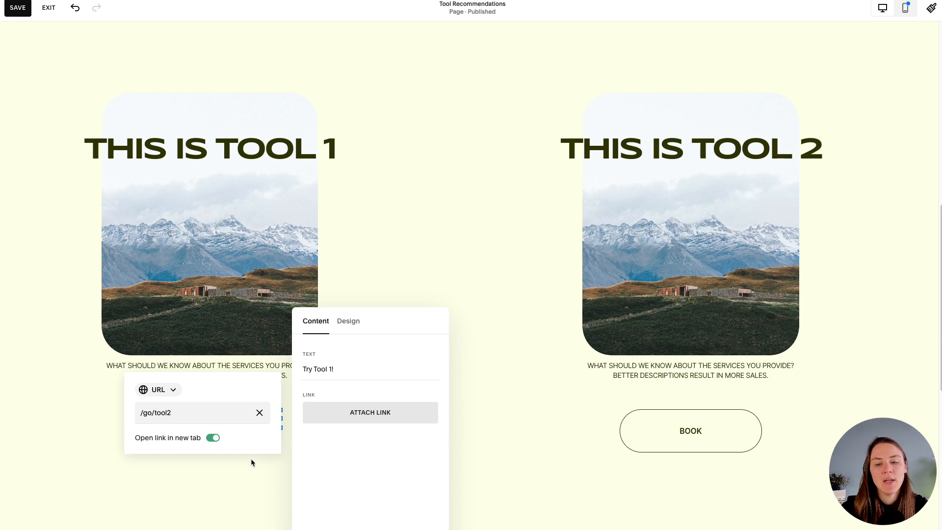
{"action": "left_click", "coordinate": [423, 255]}
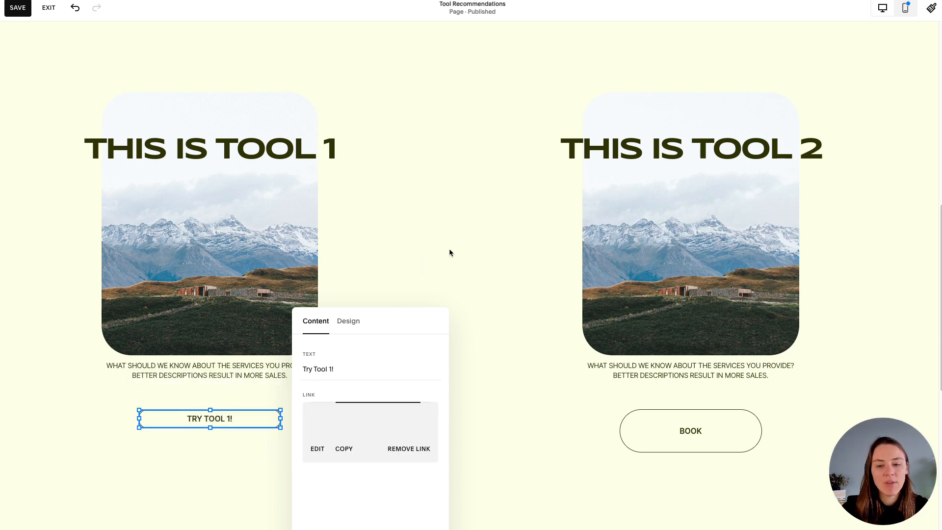
Close the button's settings and enlarge the "Try Tool 1!" button to the same height as the Book button
{"action": "left_click", "coordinate": [449, 248]}
{"action": "left_click", "coordinate": [218, 432]}
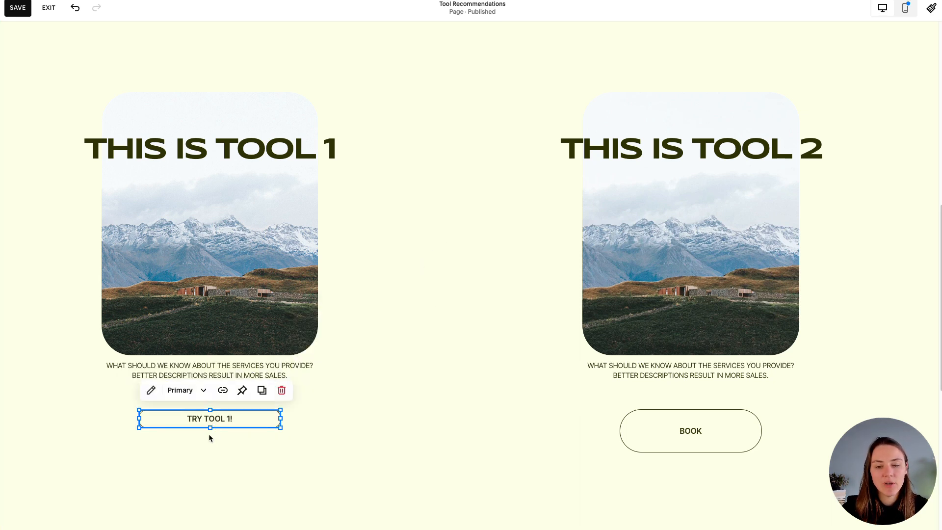
{"action": "left_click_drag", "start_coordinate": [208, 434], "coordinate": [206, 451]}
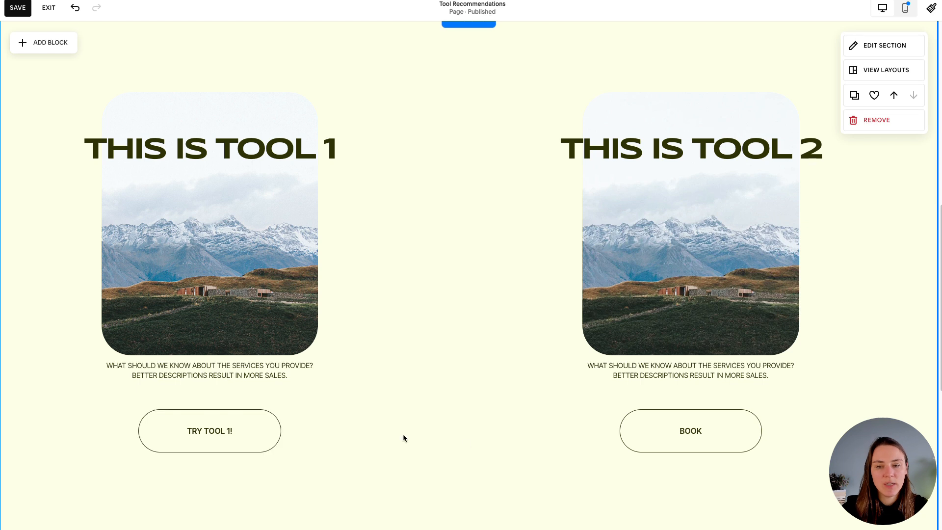
Change the text of the Book button under Tool 2 to "Try tool 2"
{"action": "left_click", "coordinate": [686, 435]}
{"action": "left_click", "coordinate": [633, 391]}
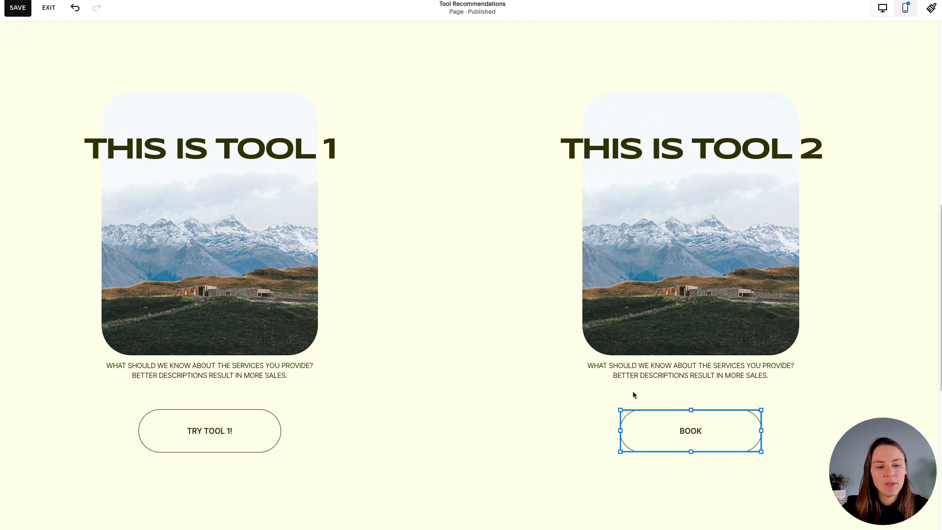
{"action": "left_click_drag", "start_coordinate": [805, 369], "coordinate": [776, 367]}
{"action": "type", "text": "Try"}
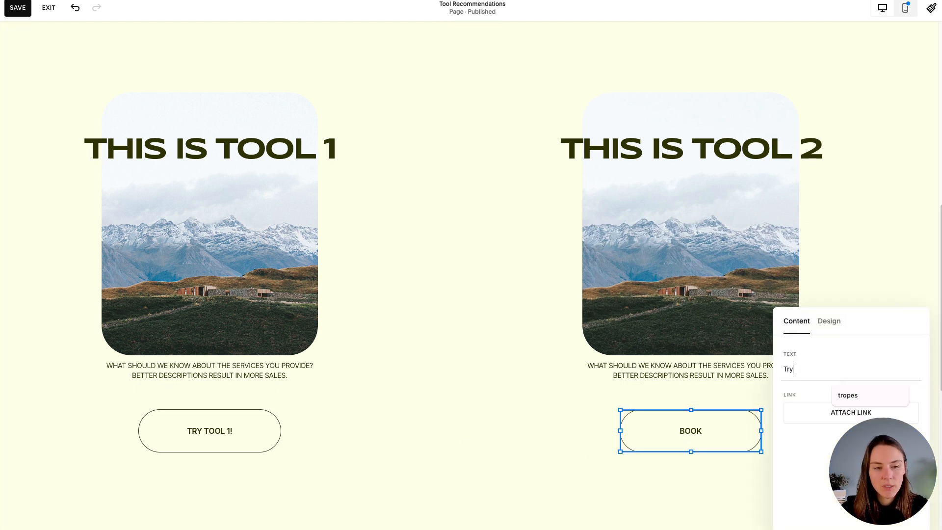
{"action": "type", "text": " tool 2"}
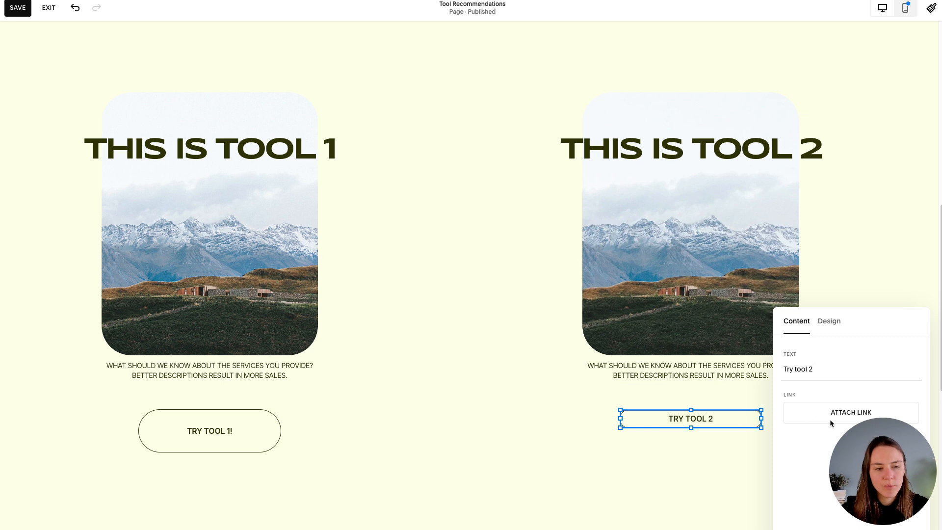
Attach the link /go/tool3 to the "Try tool 2" button, have it open in a new tab, and save the page
{"action": "left_click", "coordinate": [800, 419]}
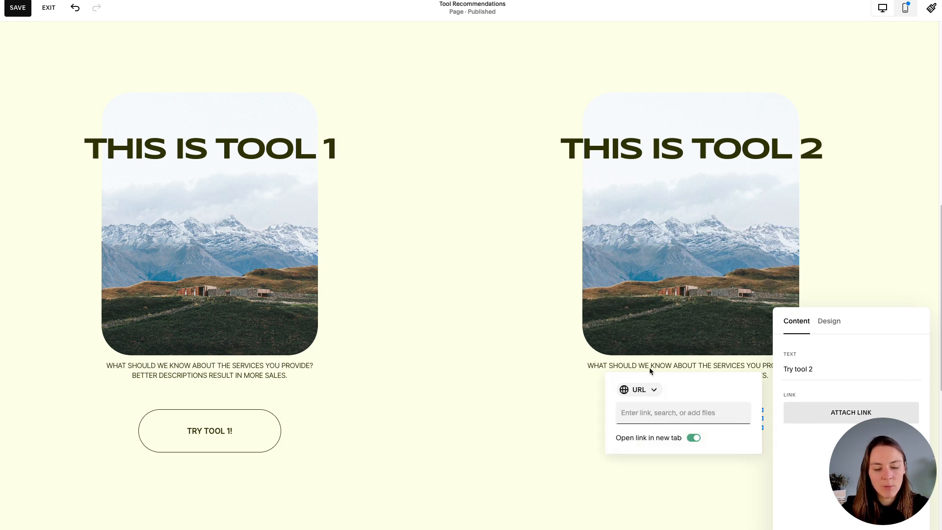
{"action": "type", "text": "/go/tool"}
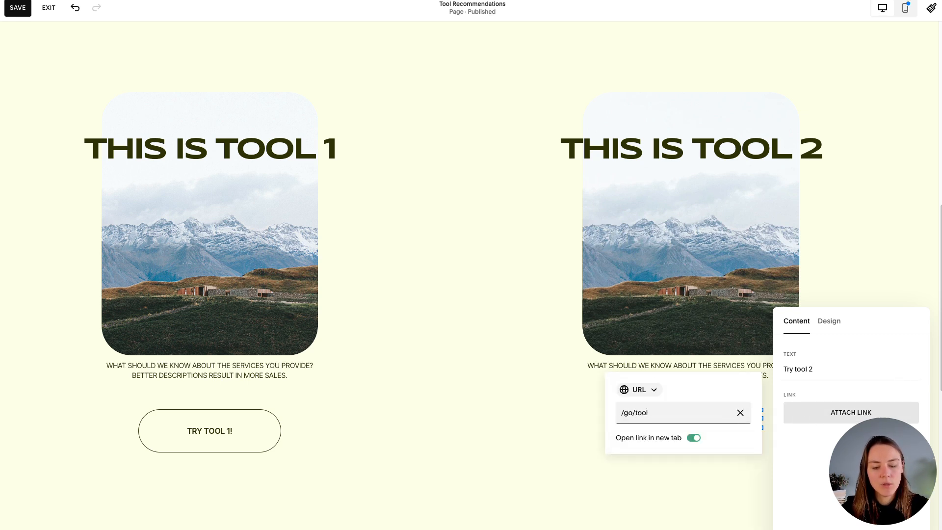
{"action": "type", "text": "3"}
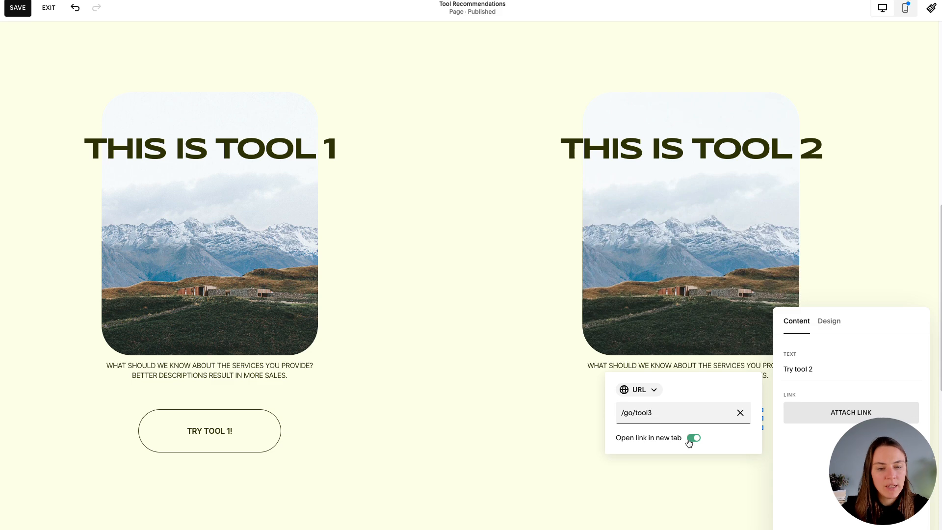
{"action": "left_click", "coordinate": [599, 448]}
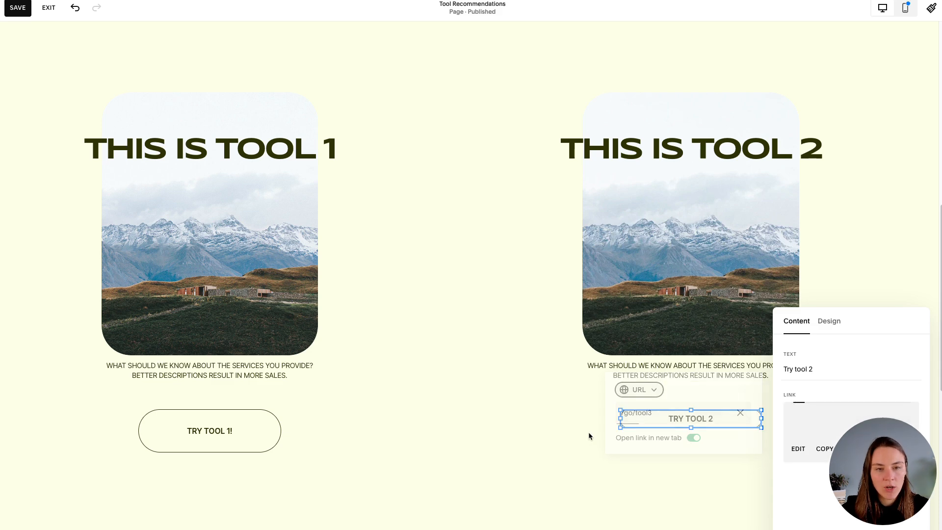
{"action": "left_click", "coordinate": [446, 153]}
{"action": "left_click", "coordinate": [17, 9]}
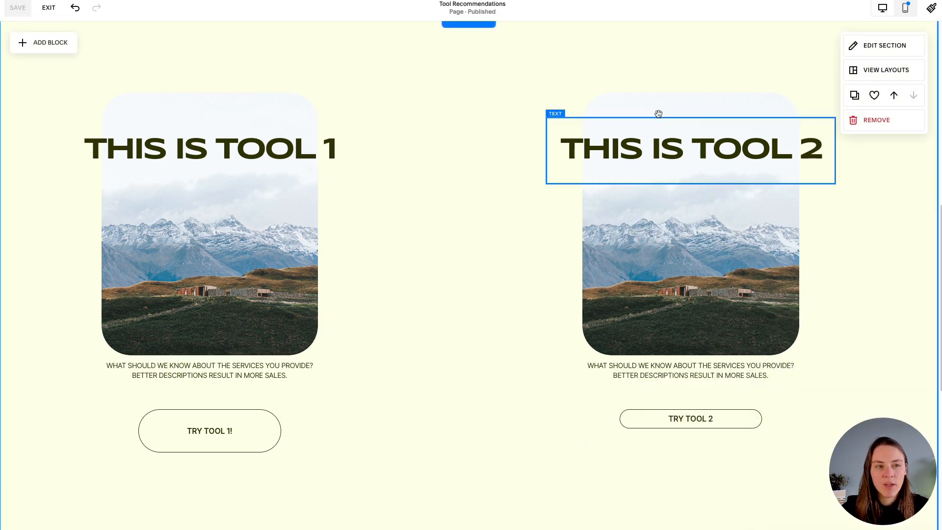
In the mobile layout, extend the tools section downward to leave space below the "Try tool 2" button, and return to the desktop layout
{"action": "left_click", "coordinate": [906, 8]}
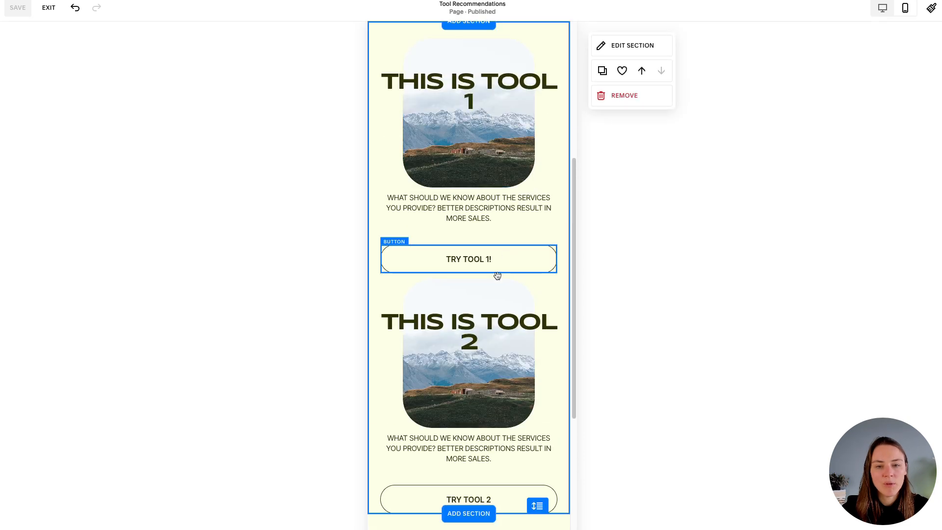
{"action": "scroll", "coordinate": [475, 484], "scroll_direction": "down", "scroll_amount": 10}
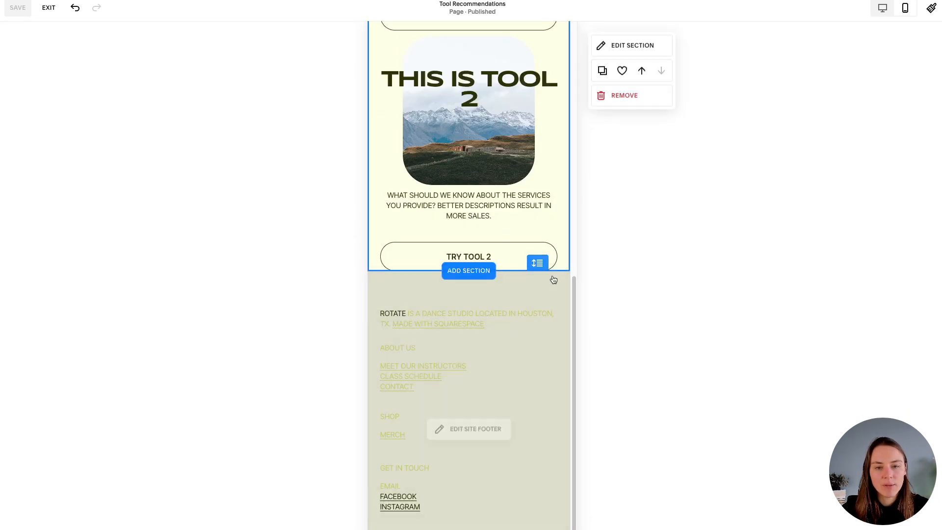
{"action": "left_click_drag", "start_coordinate": [537, 264], "coordinate": [538, 316]}
{"action": "scroll", "coordinate": [537, 317], "scroll_direction": "up", "scroll_amount": 10}
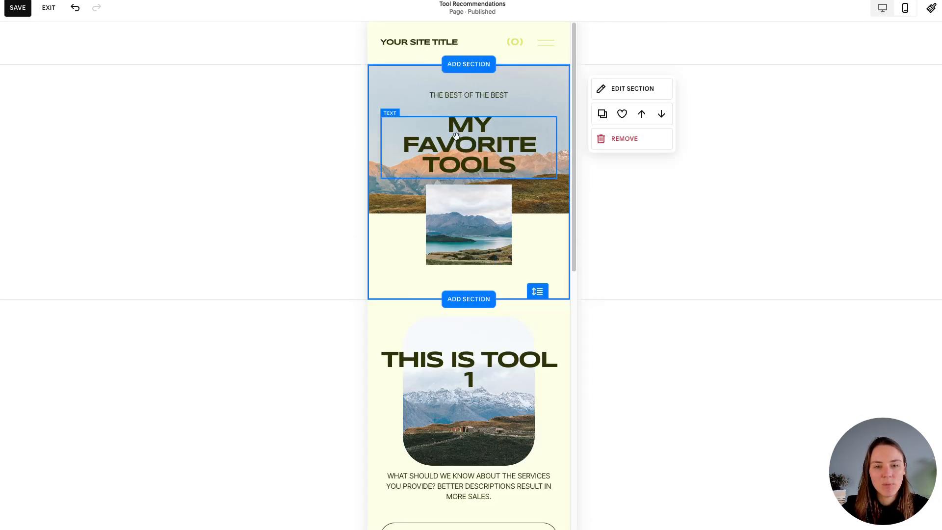
{"action": "left_click", "coordinate": [883, 8]}
Add a text block to the "My Favorite Tools" section and place it centered below the lake image
{"action": "scroll", "coordinate": [735, 267], "scroll_direction": "down", "scroll_amount": 10}
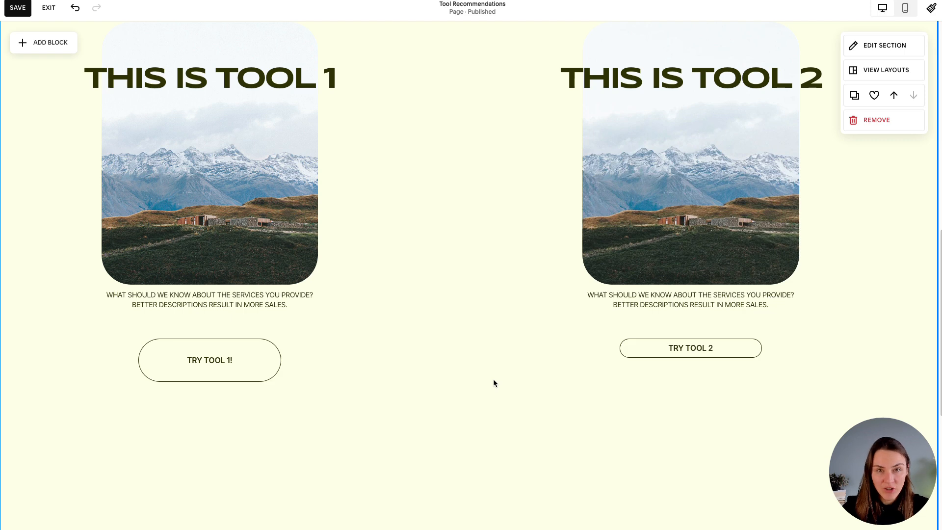
{"action": "scroll", "coordinate": [494, 382], "scroll_direction": "up", "scroll_amount": 10}
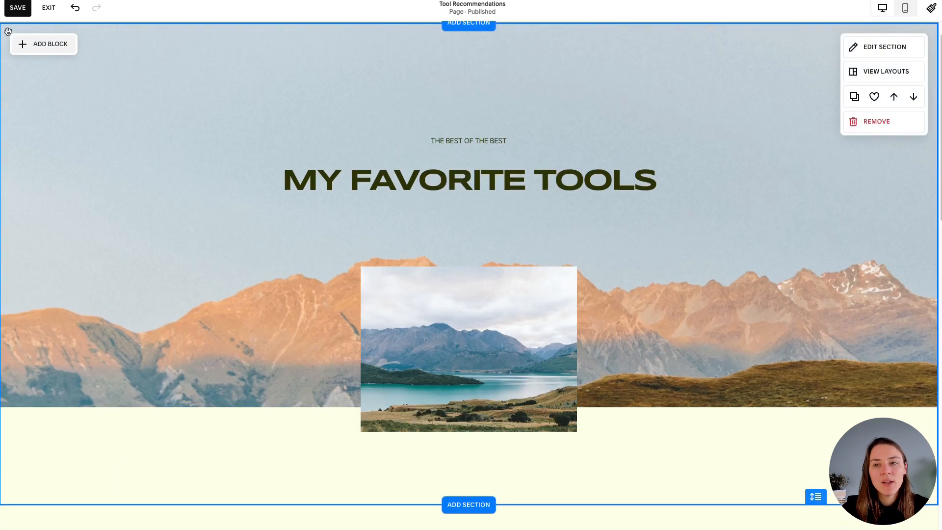
{"action": "left_click", "coordinate": [42, 44]}
{"action": "left_click", "coordinate": [52, 139]}
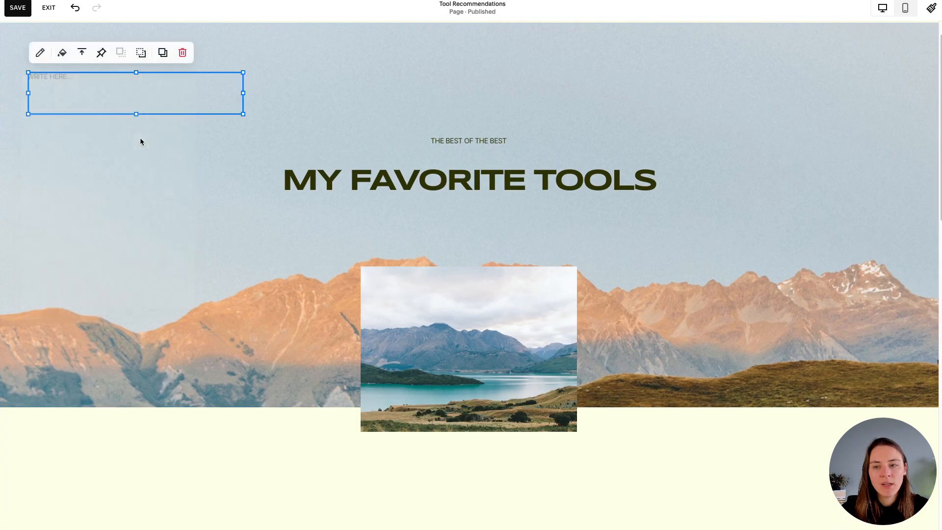
{"action": "left_click_drag", "start_coordinate": [131, 96], "coordinate": [460, 482]}
Write "ALL THE FOLLOWING LINKS ARE AFFILIATE LINKS. I MIGHT EARN A COMMISSION IF YOU DECIDE TO BUY SOMETHING - AT NO ADDITIONAL COST TO YOU. WIN-WIN! :-)"
{"action": "left_click", "coordinate": [402, 476]}
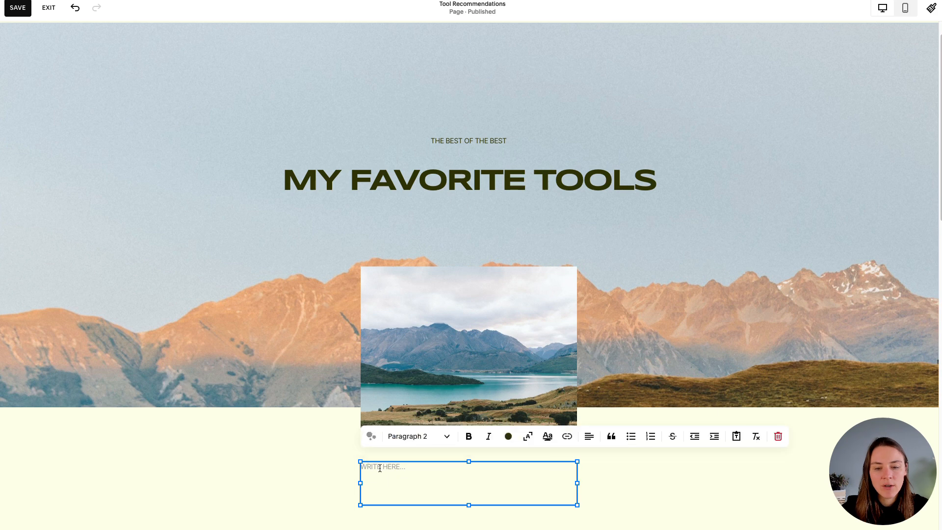
{"action": "type", "text": "ALL "}
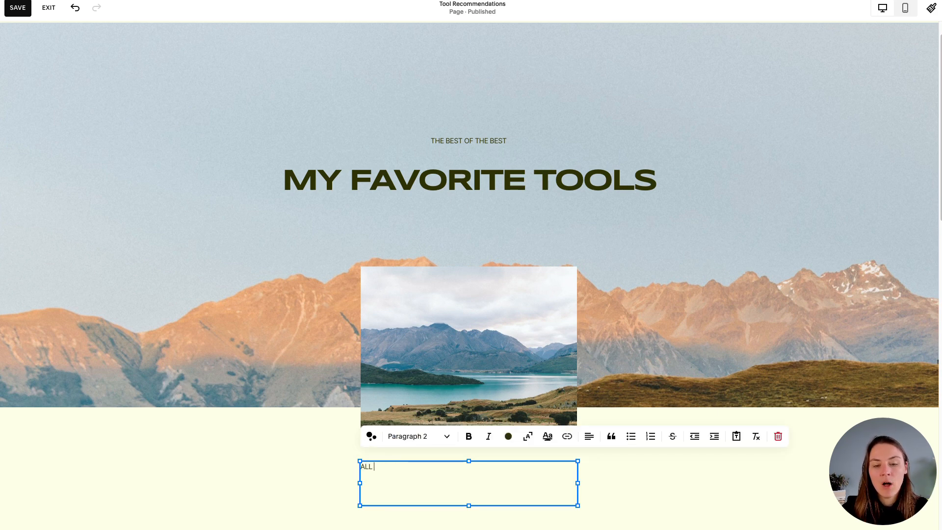
{"action": "type", "text": "THE FOLLOWING LIN"}
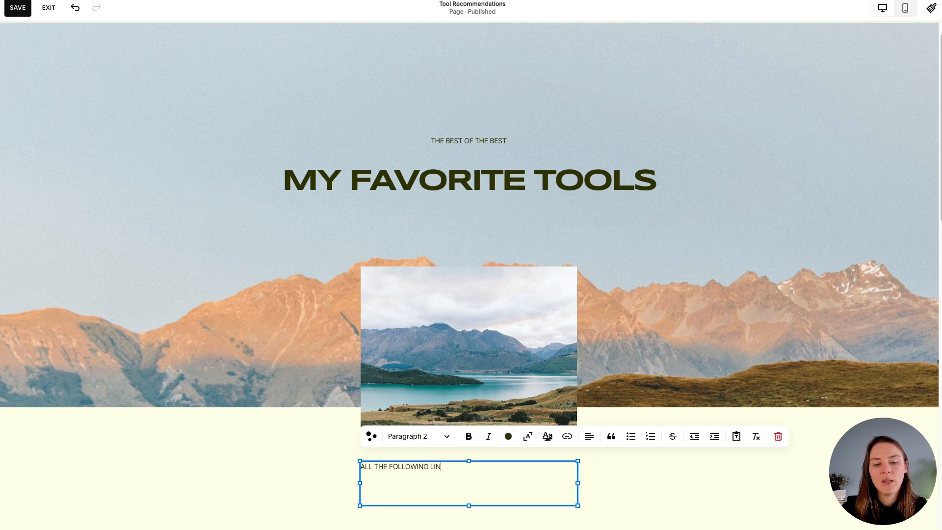
{"action": "type", "text": "KS ARE AFFILIATE LINKS. I MIGHT EARN A"}
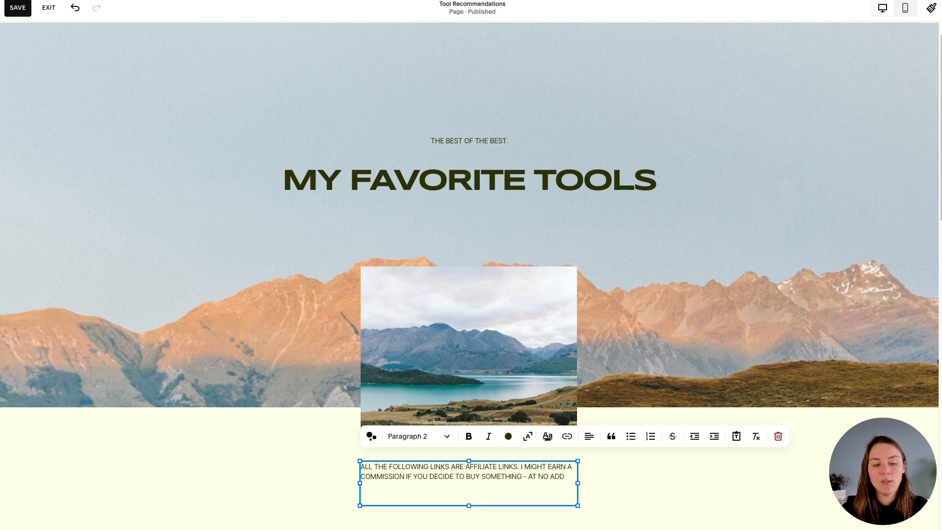
{"action": "type", "text": "ITIONAL COST TO YOU. WIN-WIN! :-)"}
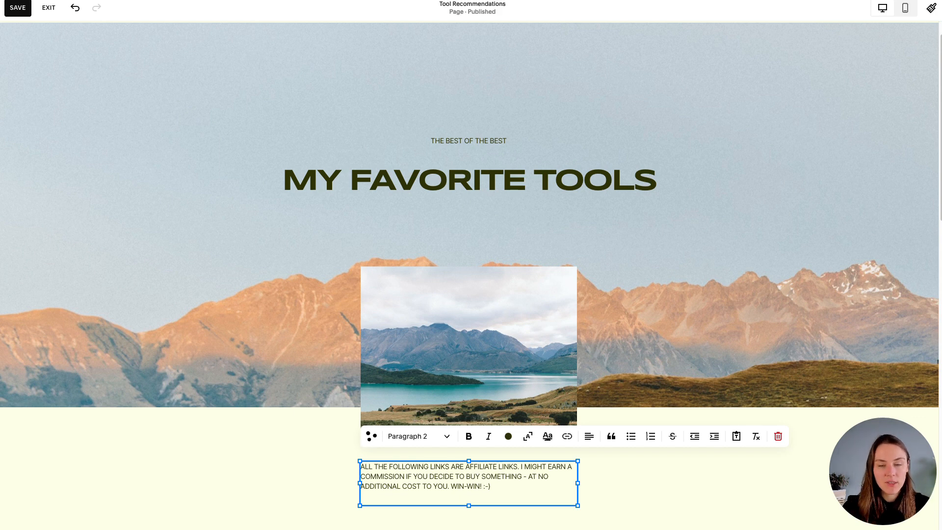
Center-align the whole affiliate disclaimer text and leave the text block
{"action": "key", "text": "ctrl+a"}
{"action": "left_click", "coordinate": [590, 436]}
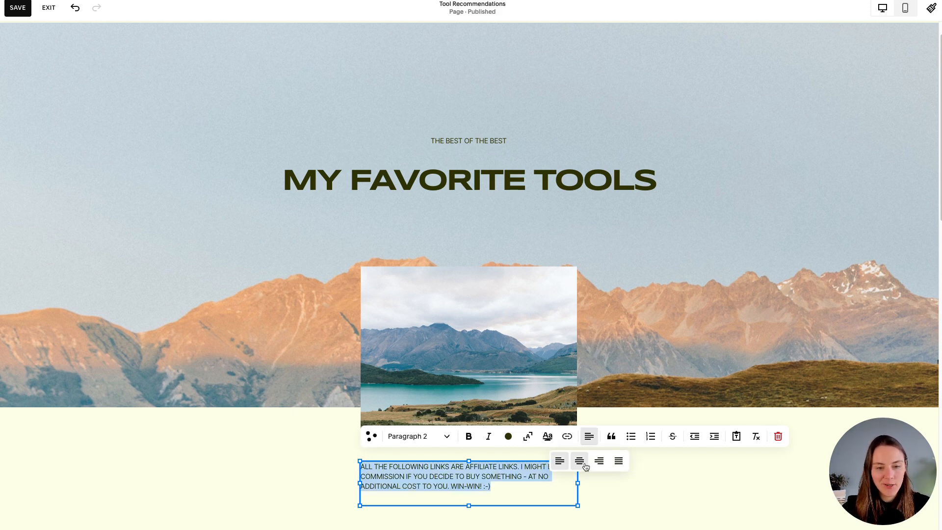
{"action": "left_click", "coordinate": [579, 461]}
{"action": "left_click", "coordinate": [629, 484]}
Check the disclaimer and tool sections, save the Tool Recommendations page, and exit editing
{"action": "scroll", "coordinate": [564, 363], "scroll_direction": "down", "scroll_amount": 1}
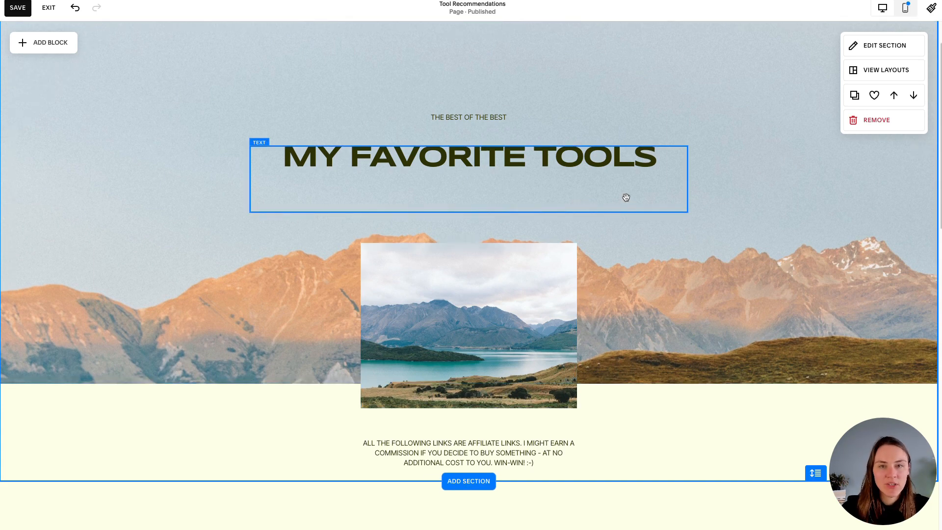
{"action": "scroll", "coordinate": [676, 245], "scroll_direction": "down", "scroll_amount": 5}
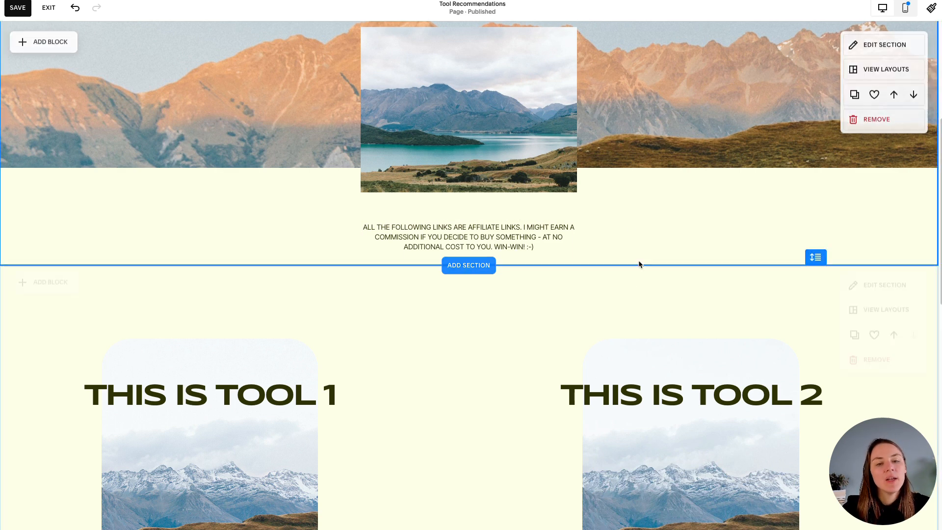
{"action": "scroll", "coordinate": [519, 259], "scroll_direction": "down", "scroll_amount": 1}
{"action": "scroll", "coordinate": [519, 260], "scroll_direction": "down", "scroll_amount": 6}
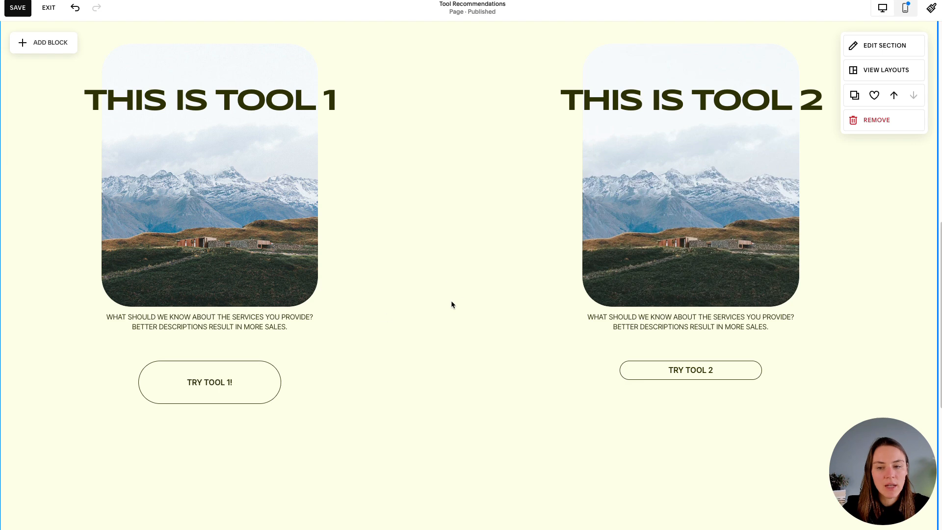
{"action": "scroll", "coordinate": [442, 343], "scroll_direction": "up", "scroll_amount": 1}
{"action": "scroll", "coordinate": [425, 361], "scroll_direction": "up", "scroll_amount": 15}
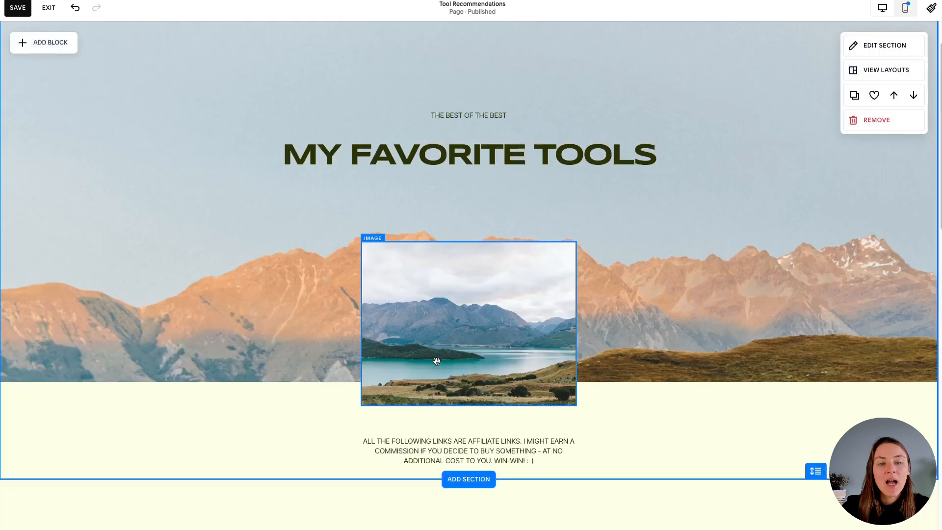
{"action": "left_click", "coordinate": [18, 7]}
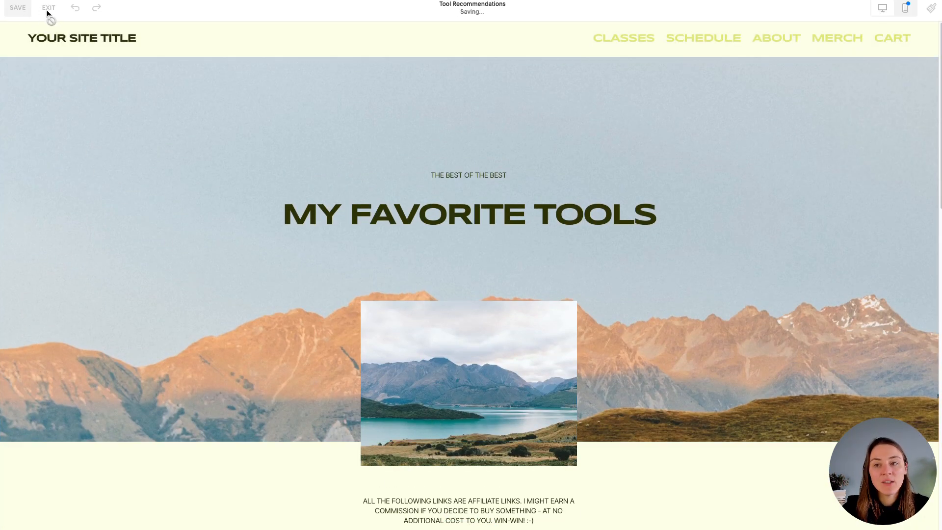
{"action": "left_click", "coordinate": [49, 8]}
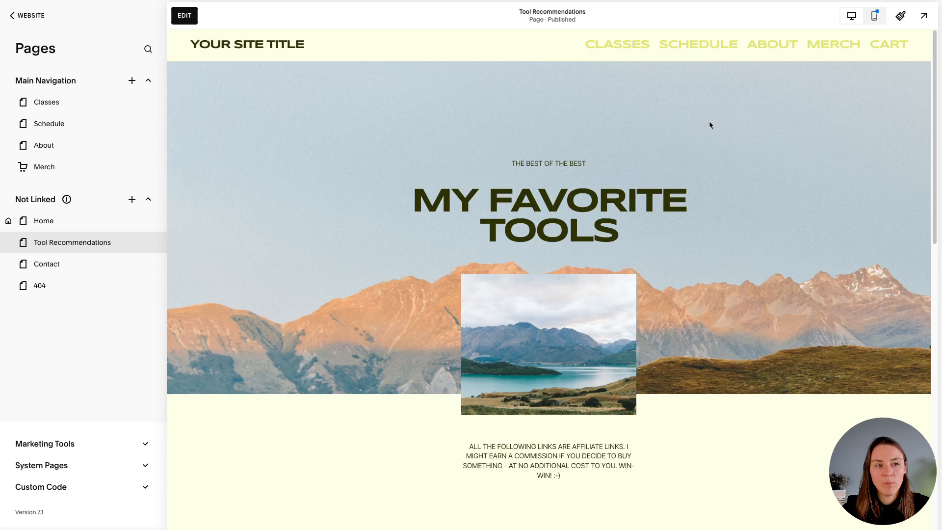
Expand the Tool Recommendations page to a full-size preview and look through it from start to end
{"action": "left_click", "coordinate": [923, 15]}
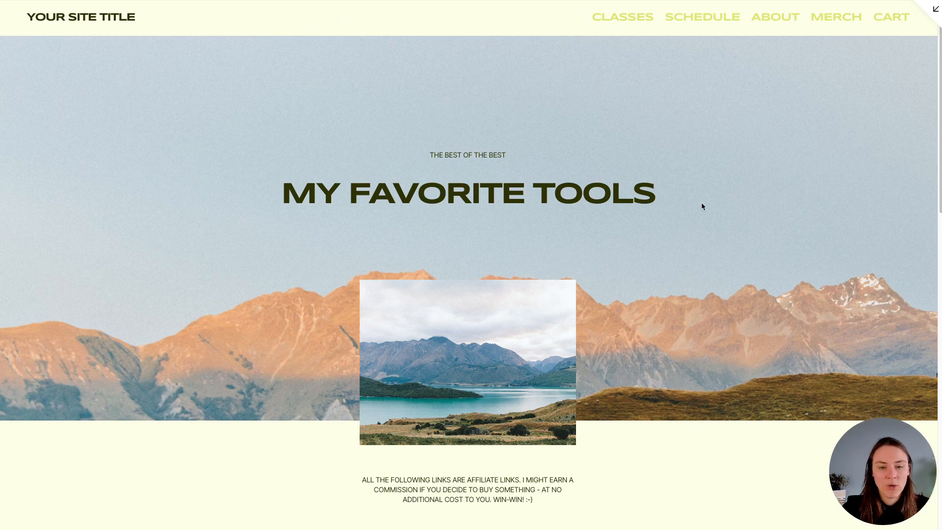
{"action": "scroll", "coordinate": [702, 202], "scroll_direction": "down", "scroll_amount": 15}
{"action": "scroll", "coordinate": [682, 198], "scroll_direction": "up", "scroll_amount": 15}
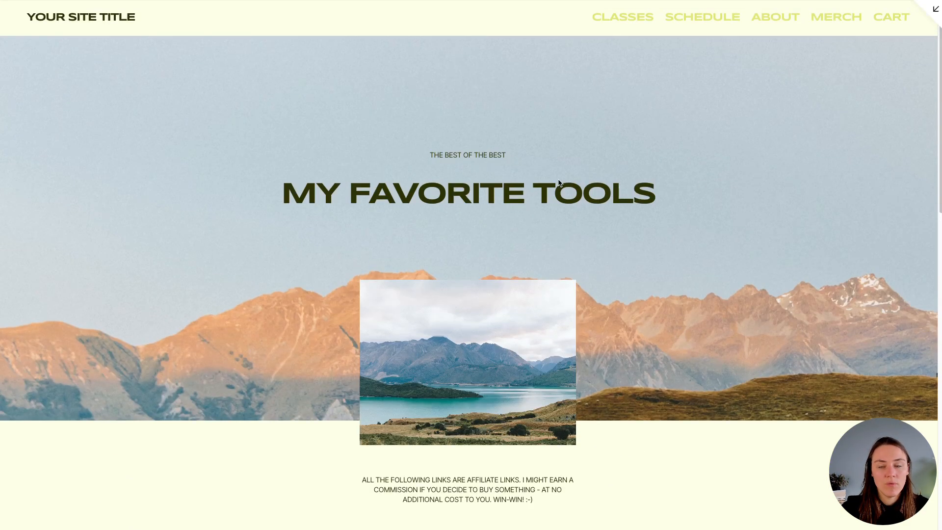
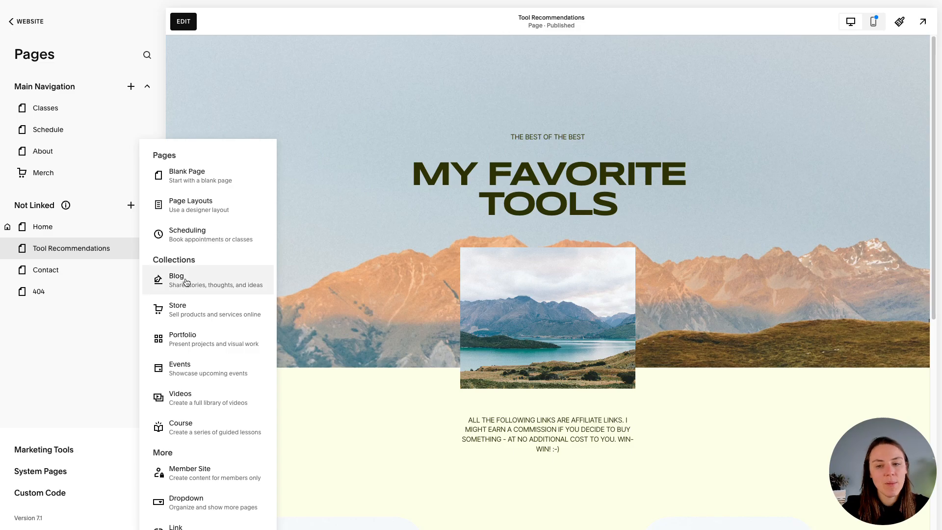
Add a blog page with a ready-made layout to the Not Linked pages and name it "Blog"
{"action": "left_click", "coordinate": [185, 280]}
{"action": "left_click", "coordinate": [702, 248]}
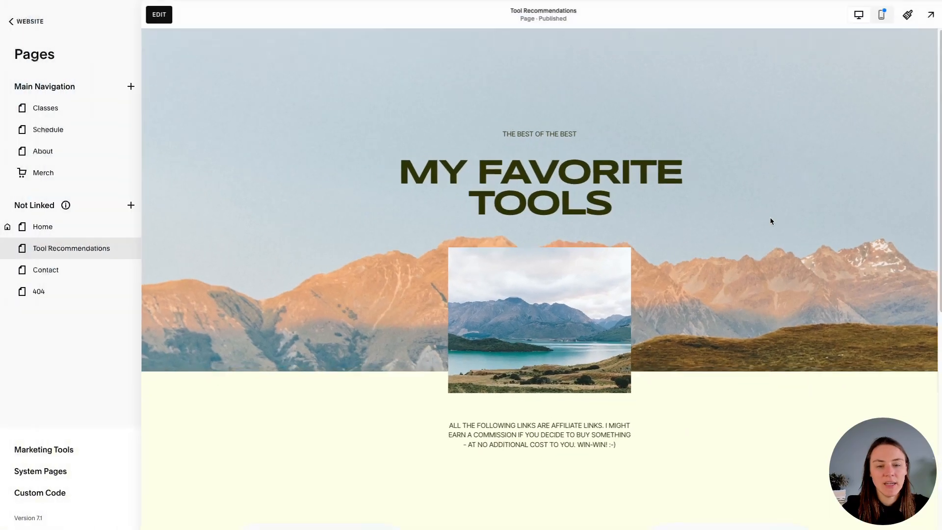
{"action": "left_click", "coordinate": [83, 228]}
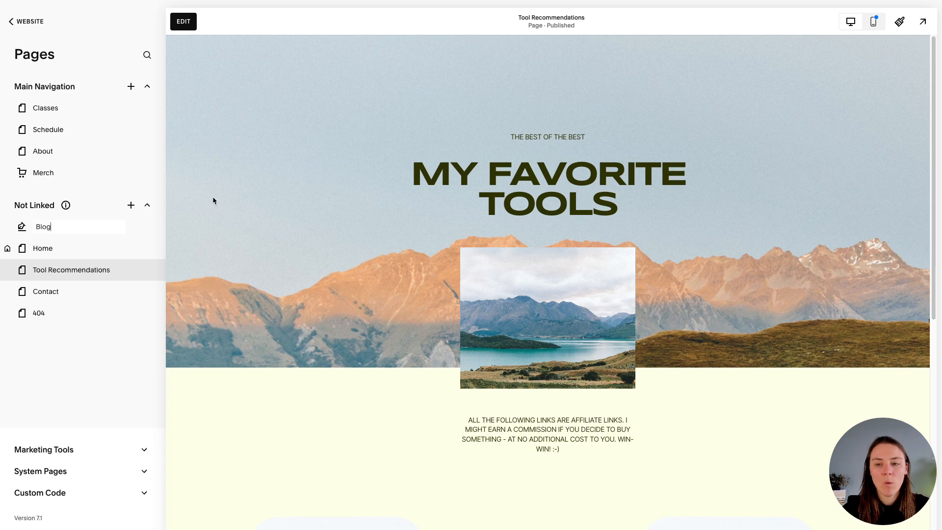
{"action": "key", "text": "Return"}
Open "Blog Post Title One" for editing and set its section's content width to Narrow
{"action": "left_click", "coordinate": [93, 287]}
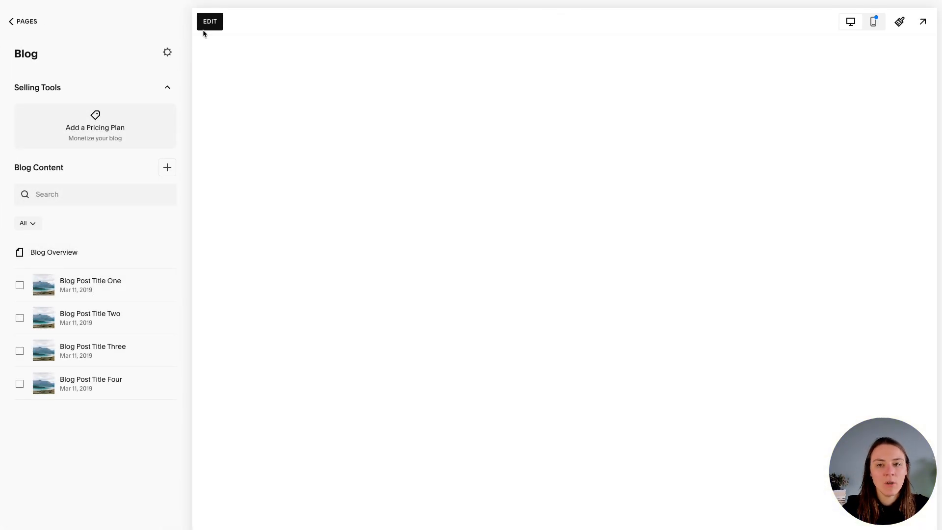
{"action": "left_click", "coordinate": [210, 21]}
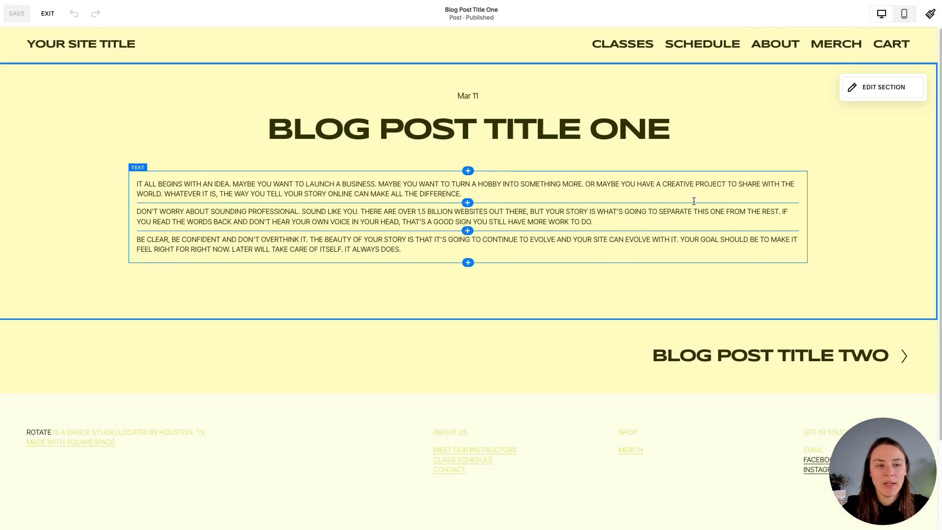
{"action": "left_click", "coordinate": [877, 87]}
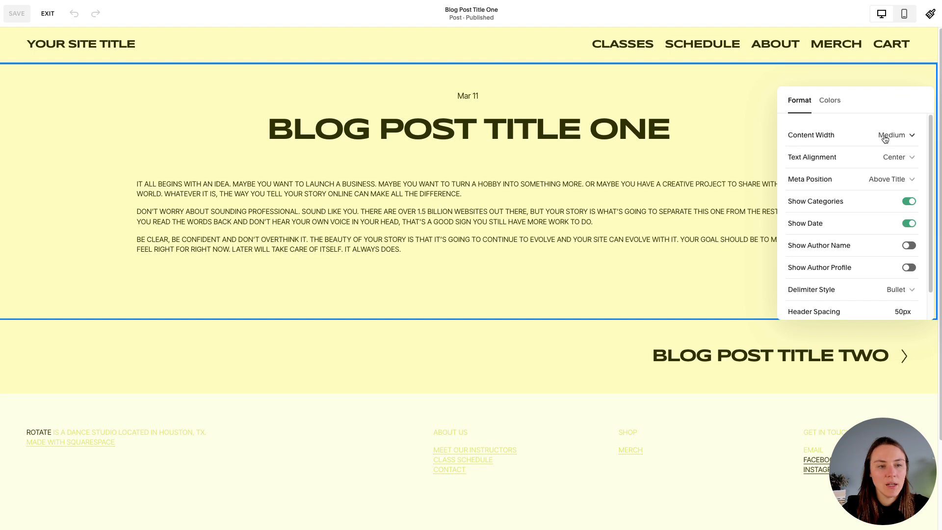
{"action": "left_click", "coordinate": [846, 133]}
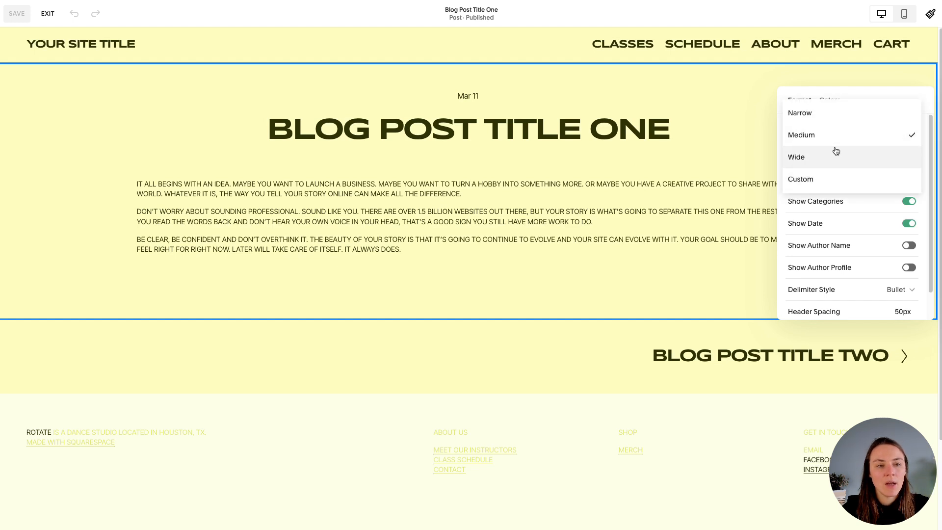
{"action": "left_click", "coordinate": [833, 115]}
Link the words "more work to do." in the second paragraph to /go/tool, with the link opening in a new tab
{"action": "left_click", "coordinate": [489, 241]}
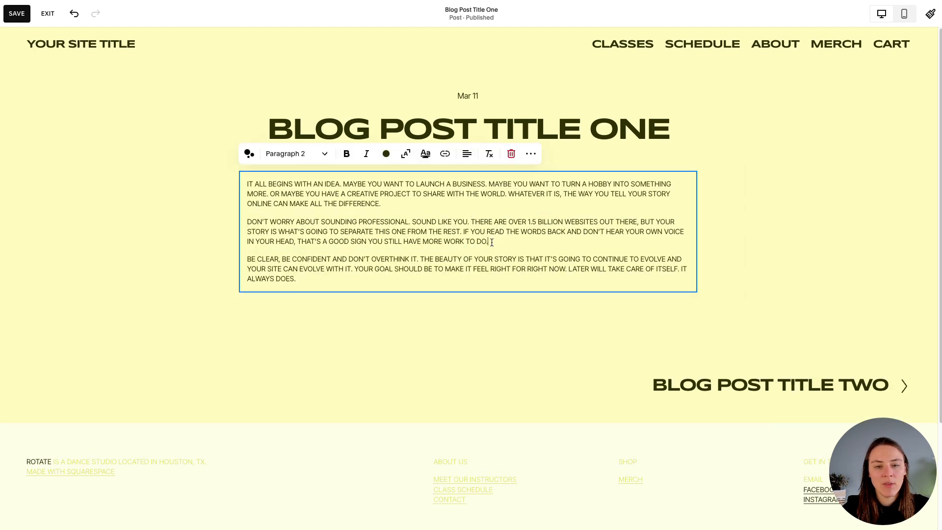
{"action": "left_click_drag", "start_coordinate": [488, 242], "coordinate": [421, 242]}
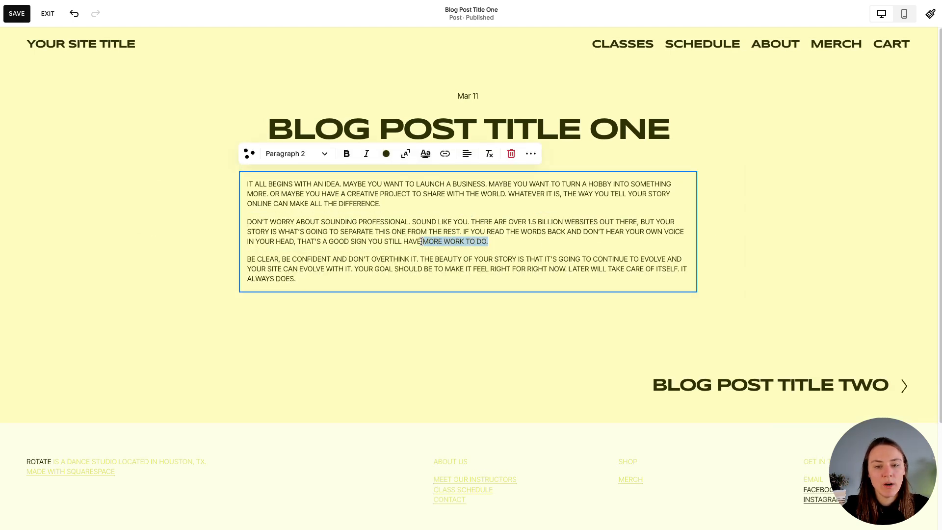
{"action": "left_click", "coordinate": [499, 242]}
{"action": "left_click_drag", "start_coordinate": [498, 242], "coordinate": [423, 242]}
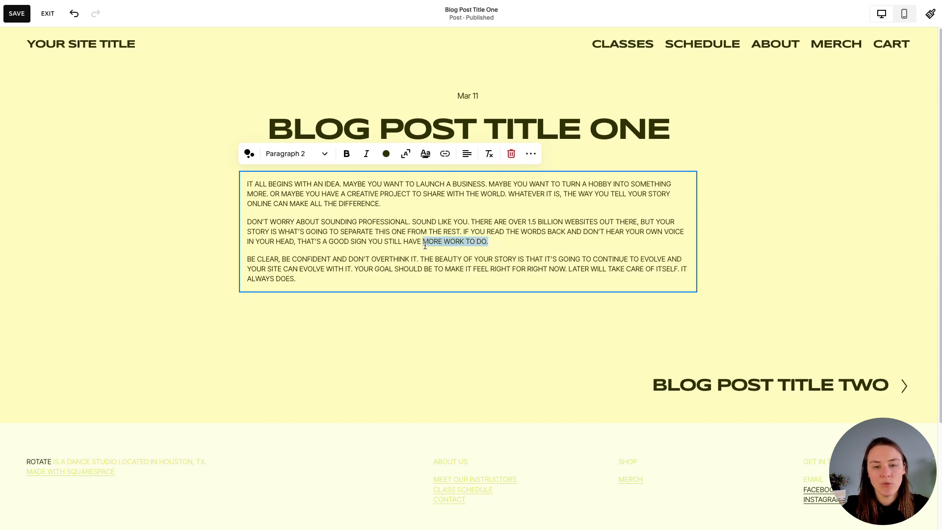
{"action": "left_click", "coordinate": [444, 155]}
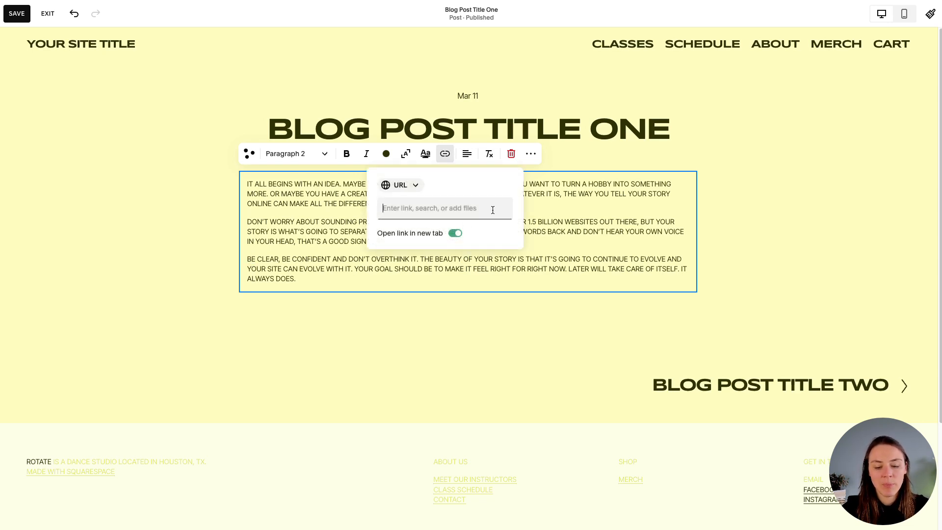
{"action": "type", "text": "/go/tool"}
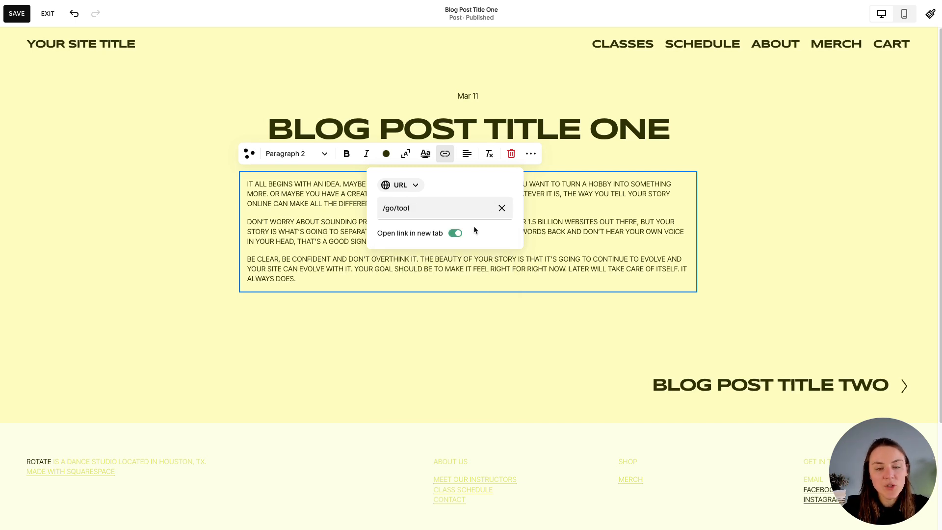
Clear the link address and look through the suggested site pages and products
{"action": "left_click_drag", "start_coordinate": [409, 212], "coordinate": [399, 211]}
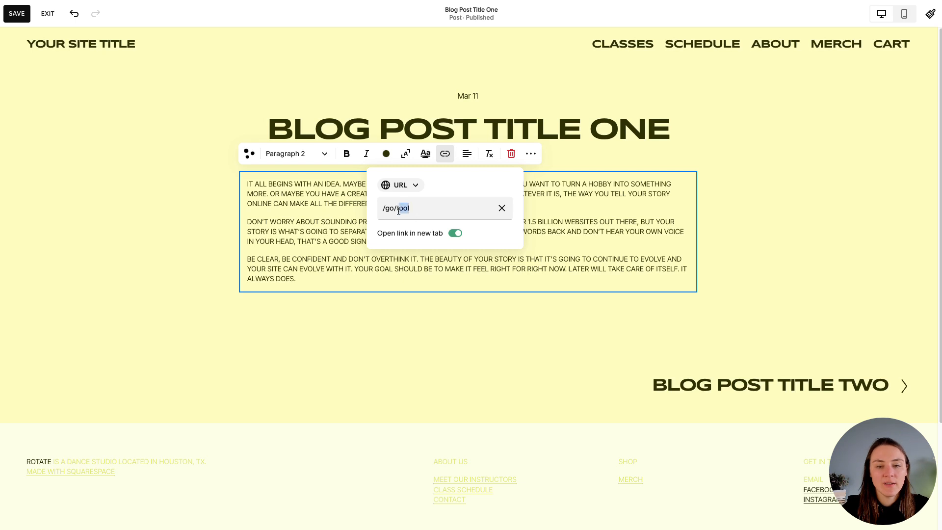
{"action": "key", "text": "BackSpace"}
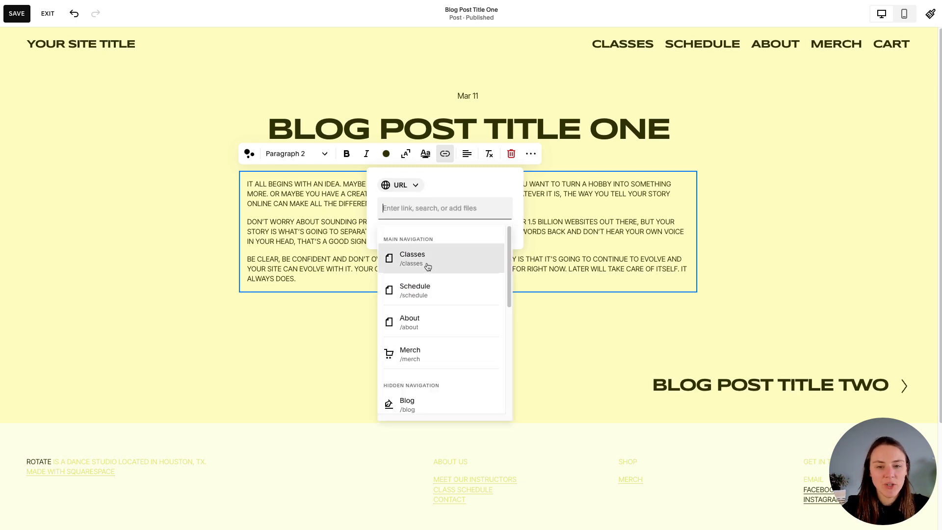
{"action": "scroll", "coordinate": [432, 334], "scroll_direction": "down", "scroll_amount": 5}
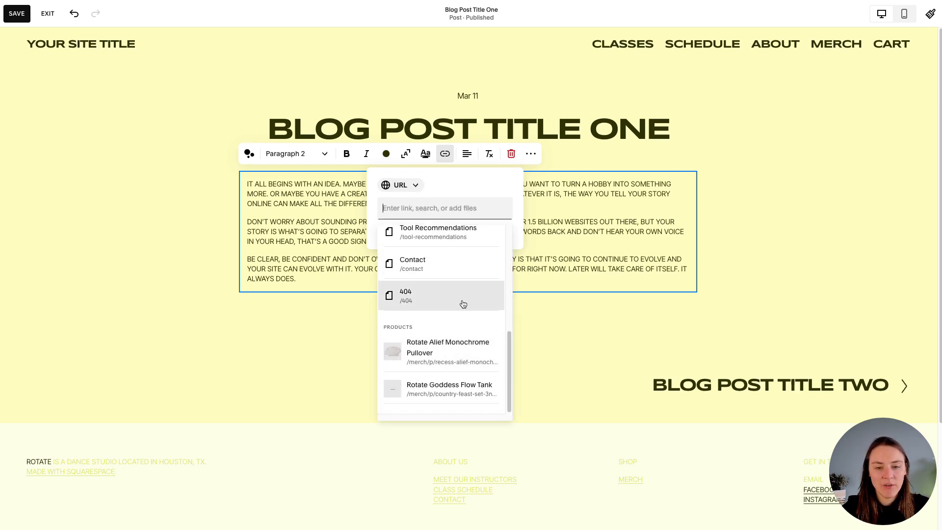
{"action": "scroll", "coordinate": [461, 304], "scroll_direction": "up", "scroll_amount": 5}
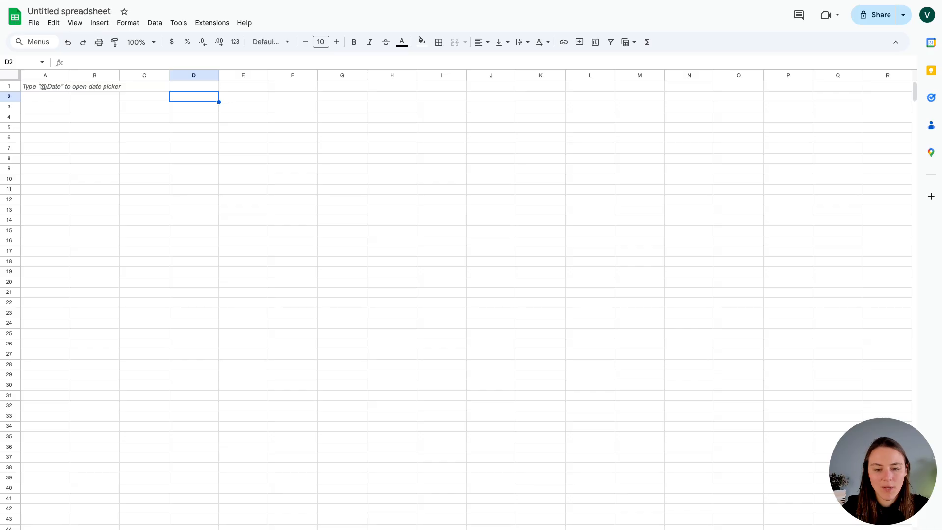
In the blank Google Sheets spreadsheet, enter the headers "Name of affiliate program/tool", "URL" and "Short URL" in A1 to C1
{"action": "left_click", "coordinate": [42, 86]}
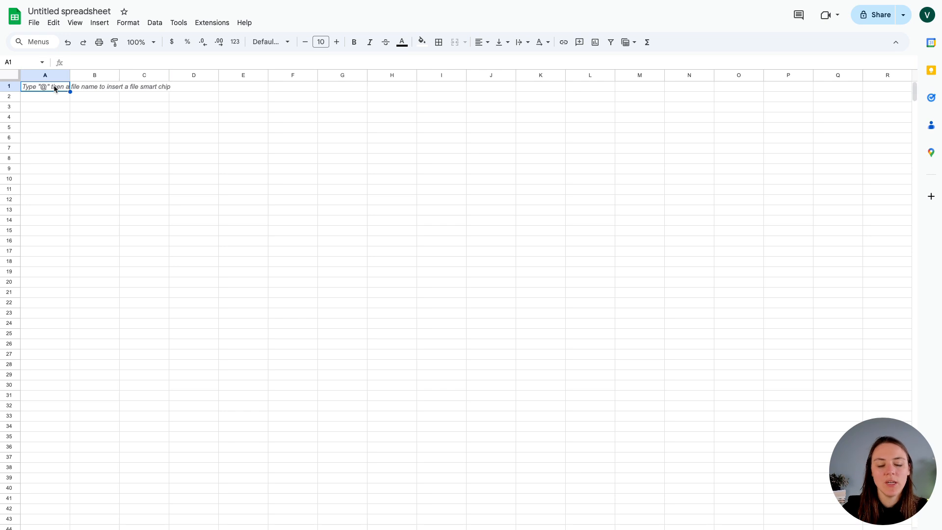
{"action": "type", "text": "Name of"}
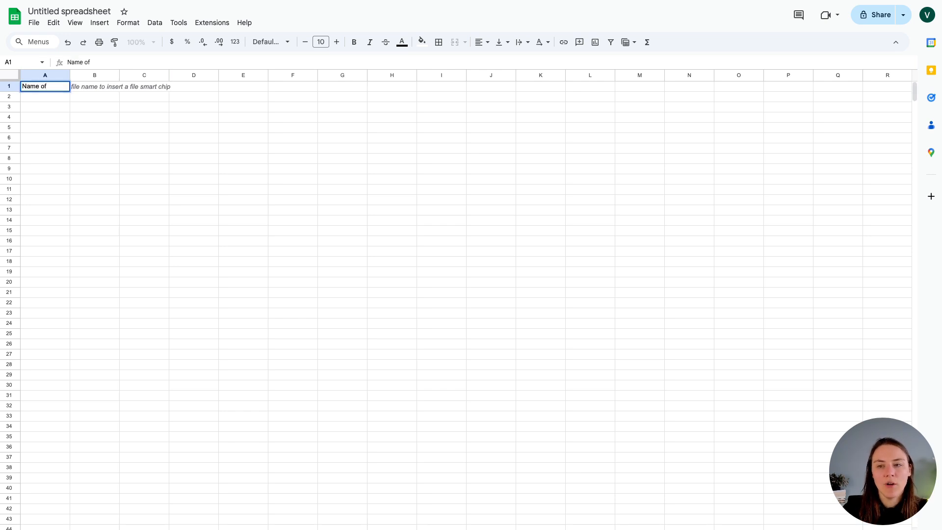
{"action": "type", "text": " affiliate program/tool"}
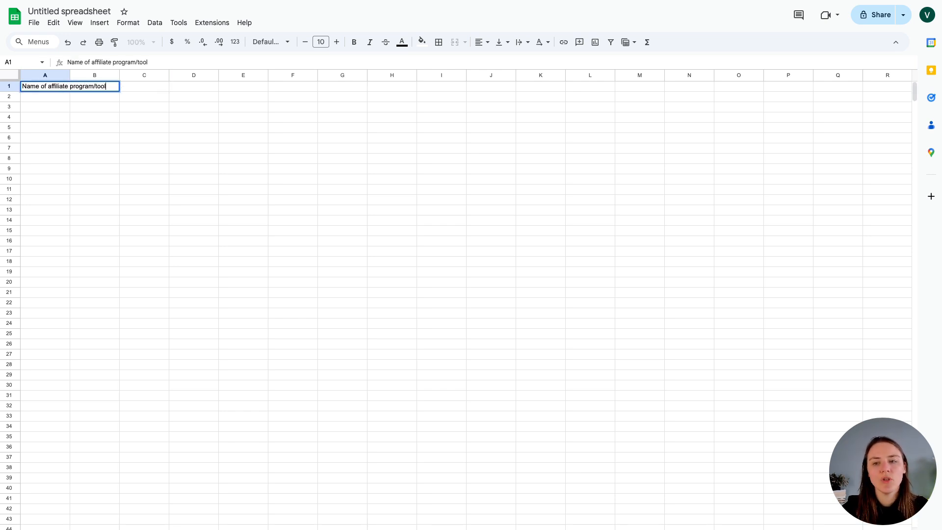
{"action": "left_click", "coordinate": [275, 221]}
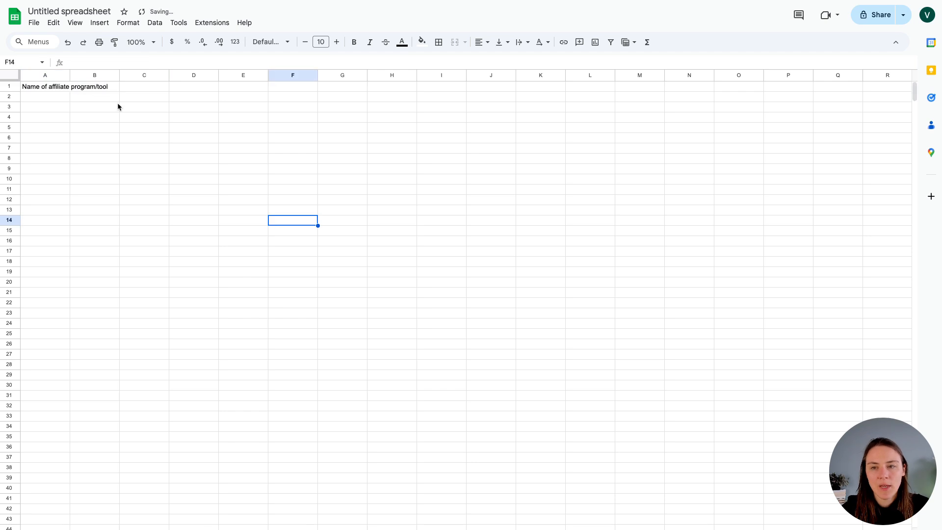
{"action": "left_click", "coordinate": [101, 91]}
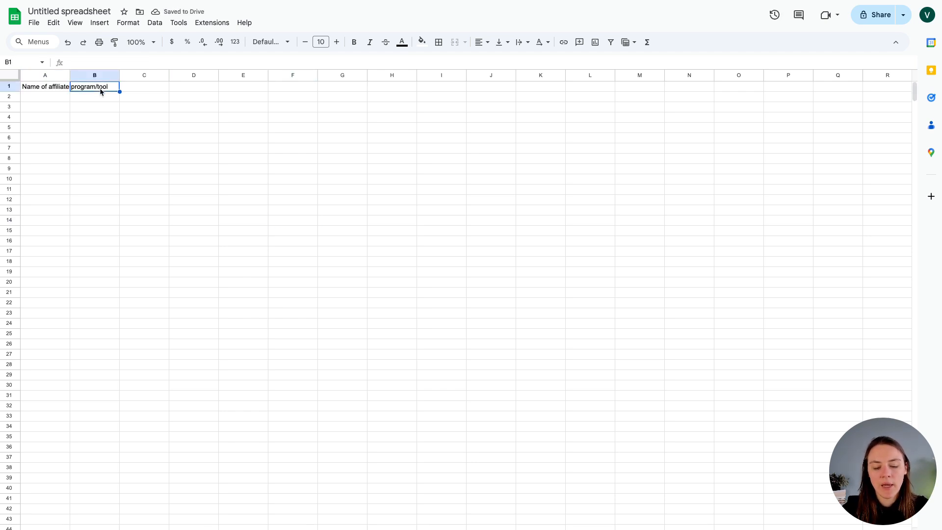
{"action": "type", "text": "URL"}
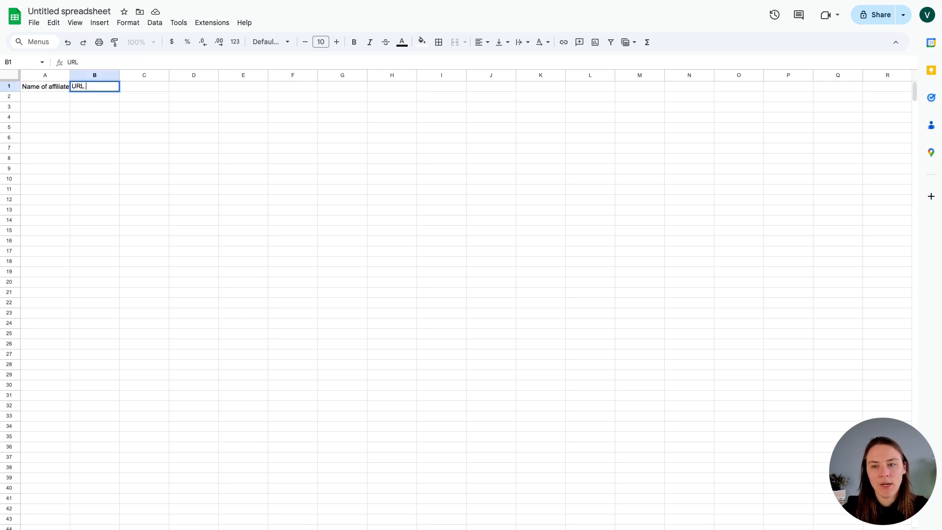
{"action": "left_click", "coordinate": [143, 90]}
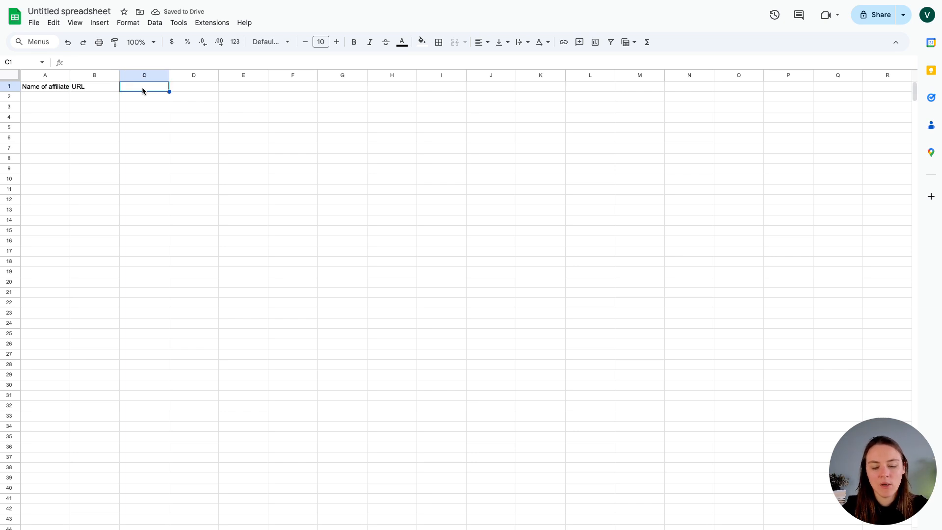
{"action": "type", "text": "Short URL"}
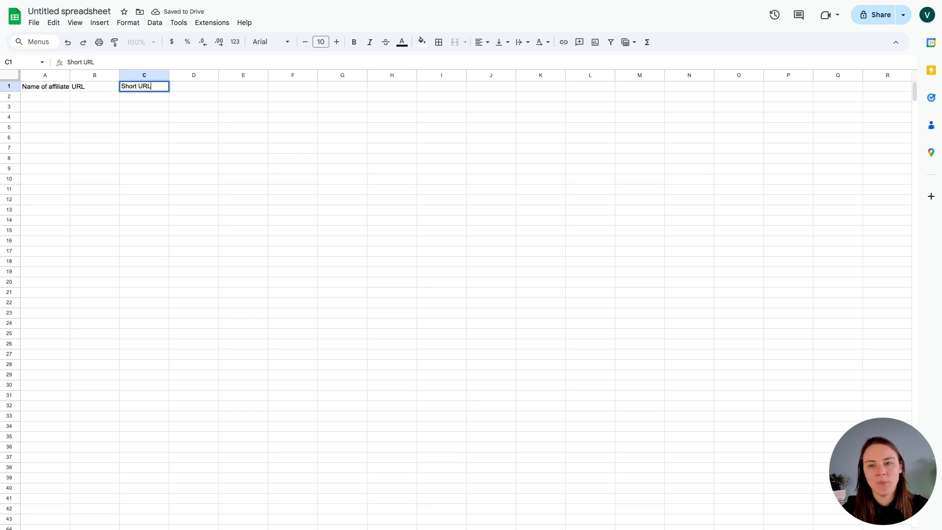
{"action": "left_click", "coordinate": [133, 152]}
Widen column A so that the full "Name of affiliate program/tool" header fits
{"action": "left_click_drag", "start_coordinate": [70, 75], "coordinate": [138, 86]}
{"action": "left_click", "coordinate": [229, 108]}
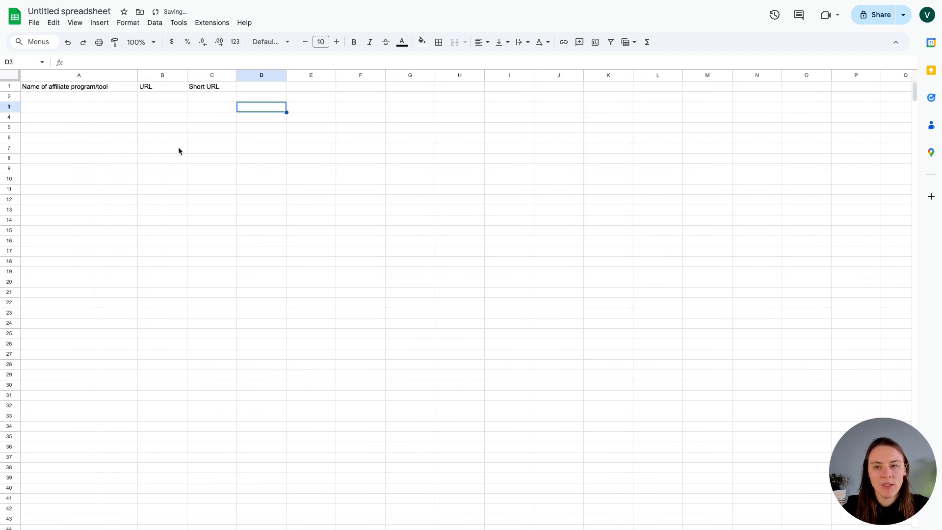
{"action": "left_click", "coordinate": [179, 149]}
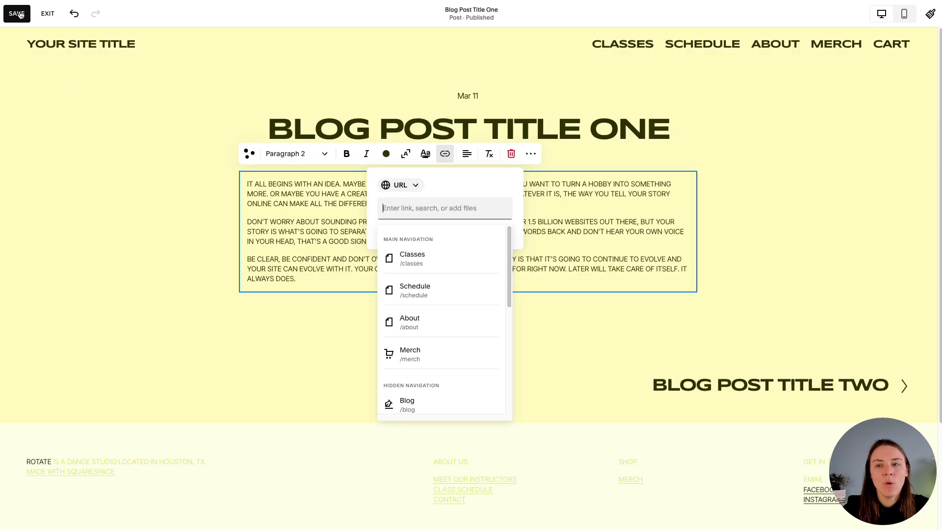
Back in Squarespace, save and exit Blog Post Title One, and open the site's URL Mappings settings
{"action": "left_click", "coordinate": [19, 13]}
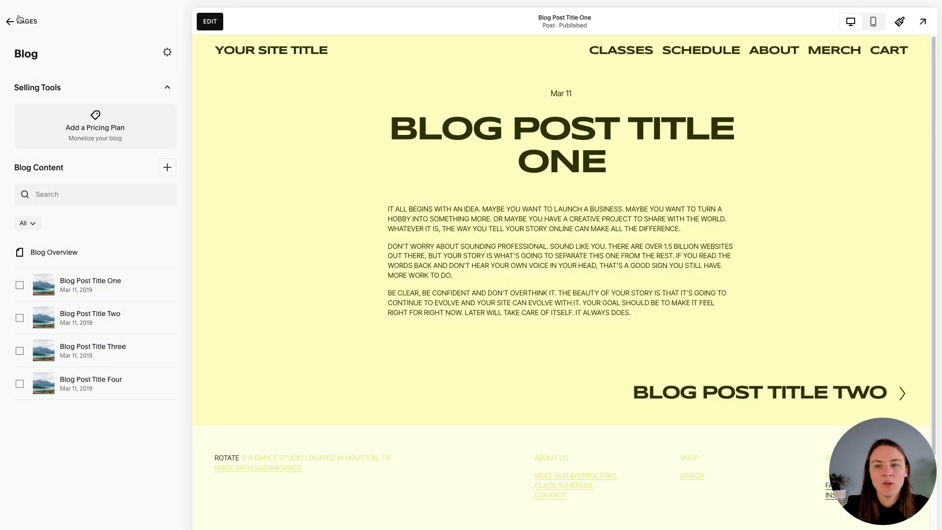
{"action": "left_click", "coordinate": [17, 18]}
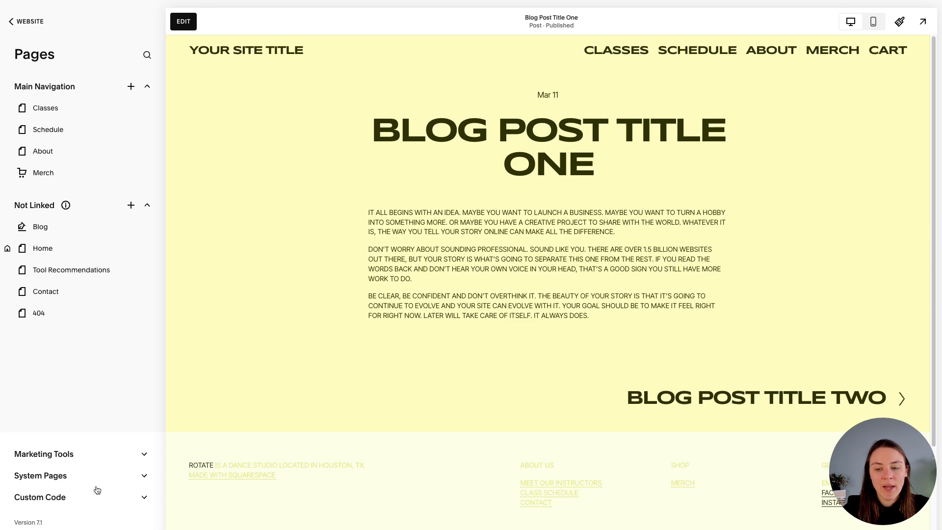
{"action": "left_click", "coordinate": [22, 22]}
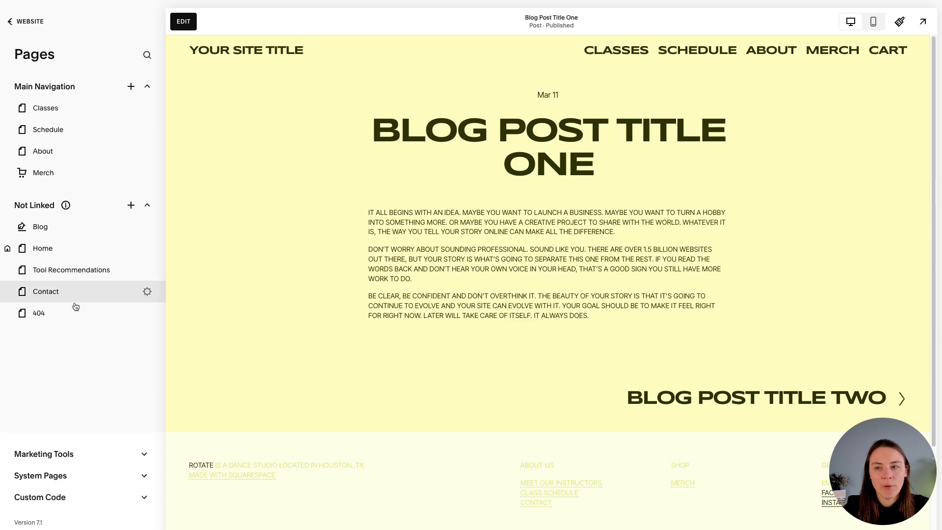
{"action": "left_click", "coordinate": [104, 513]}
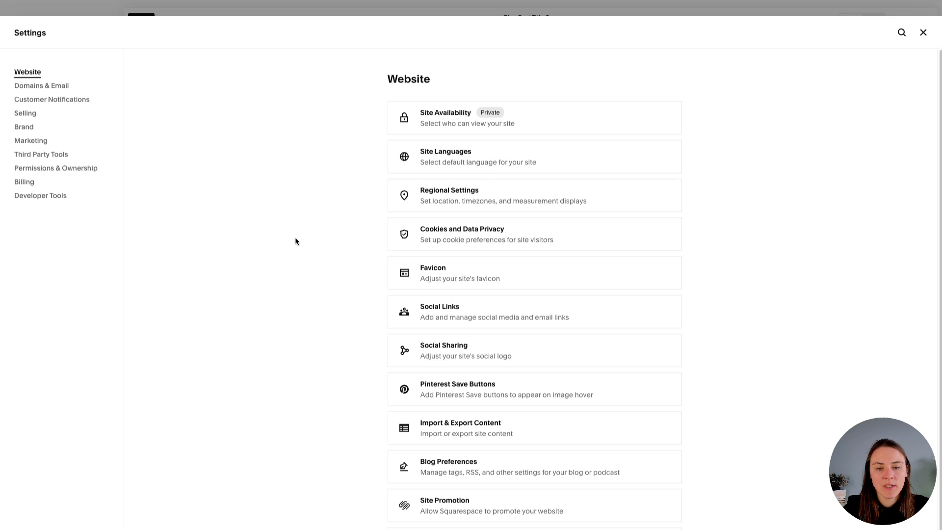
{"action": "left_click", "coordinate": [45, 197]}
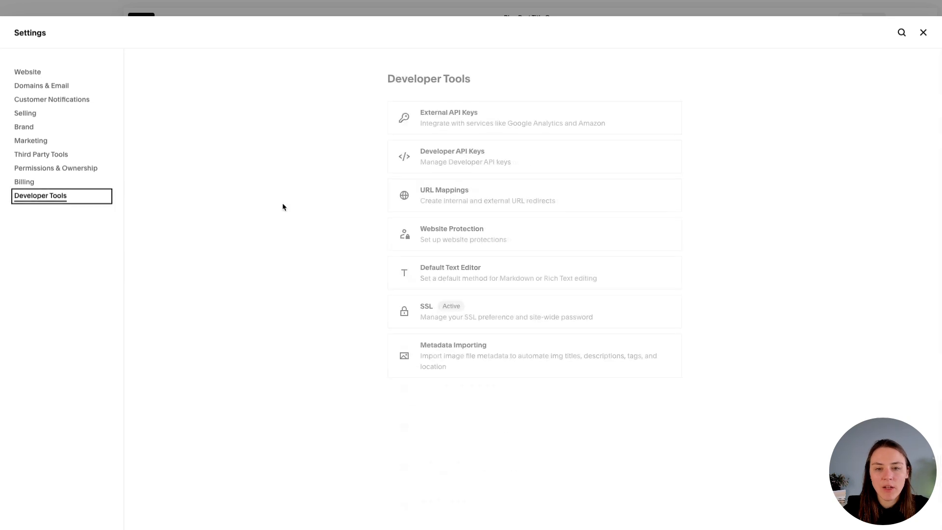
{"action": "left_click", "coordinate": [496, 191]}
Copy the existing /tool2 and /go/toolname redirect rules and paste them repeatedly below the last mapping
{"action": "left_click_drag", "start_coordinate": [649, 200], "coordinate": [404, 165]}
{"action": "key", "text": "ctrl+c"}
{"action": "left_click", "coordinate": [664, 199]}
{"action": "left_click", "coordinate": [643, 194]}
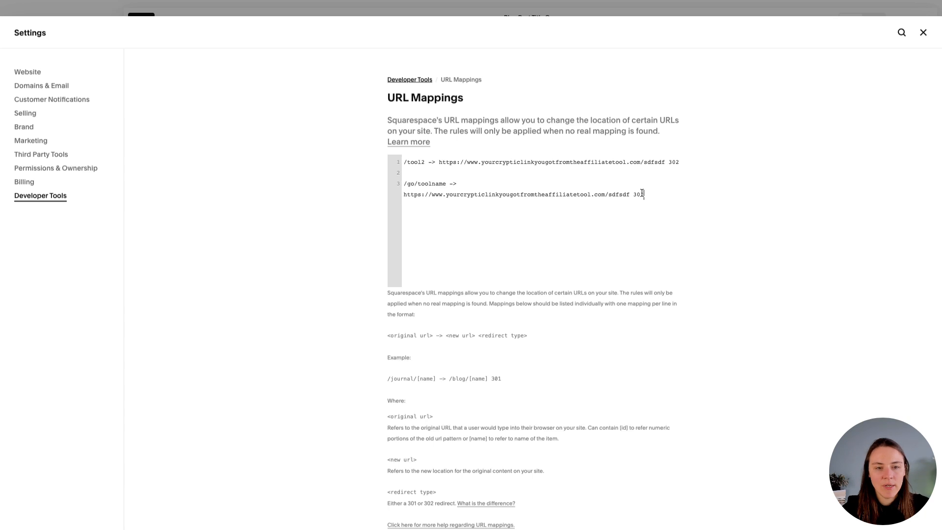
{"action": "key", "text": "Return"}
{"action": "key", "text": "ctrl+v"}
{"action": "key", "text": "Return"}
{"action": "key", "text": "ctrl+v"}
{"action": "key", "text": "Return"}
{"action": "key", "text": "ctrl+v"}
{"action": "key", "text": "Return"}
{"action": "key", "text": "ctrl+v"}
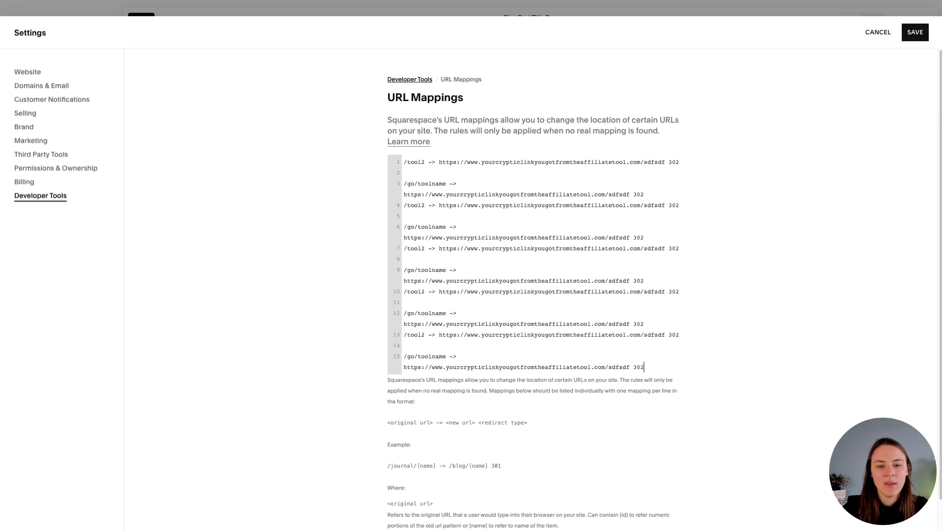
{"action": "key", "text": "Return"}
{"action": "key", "text": "ctrl+v"}
{"action": "key", "text": "ctrl+v"}
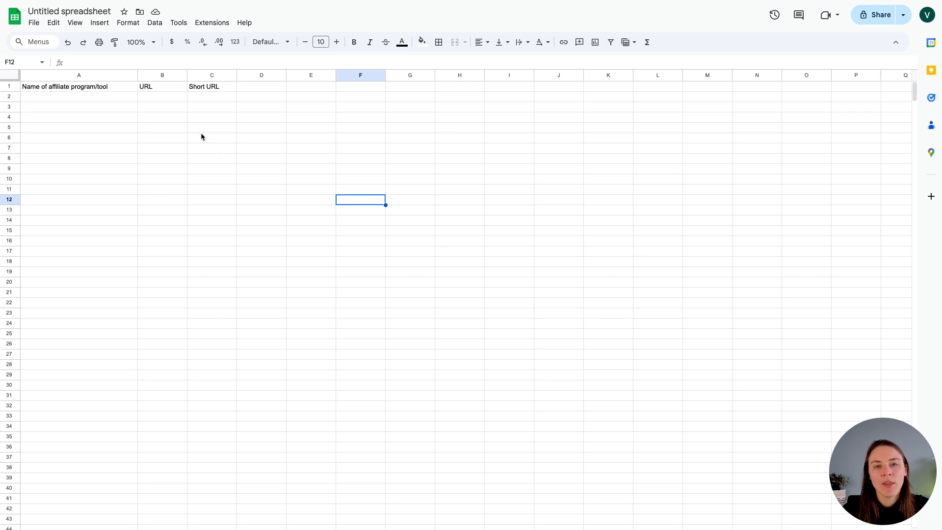
In the Google Sheets spreadsheet, enter /go/tool2 in cell C2 under the Short URL header
{"action": "left_click", "coordinate": [207, 98]}
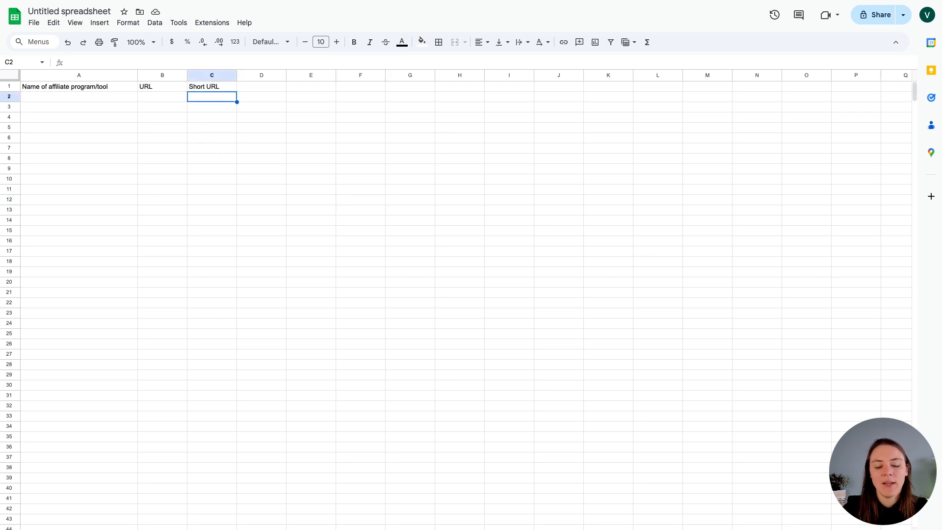
{"action": "type", "text": "/go/tool2"}
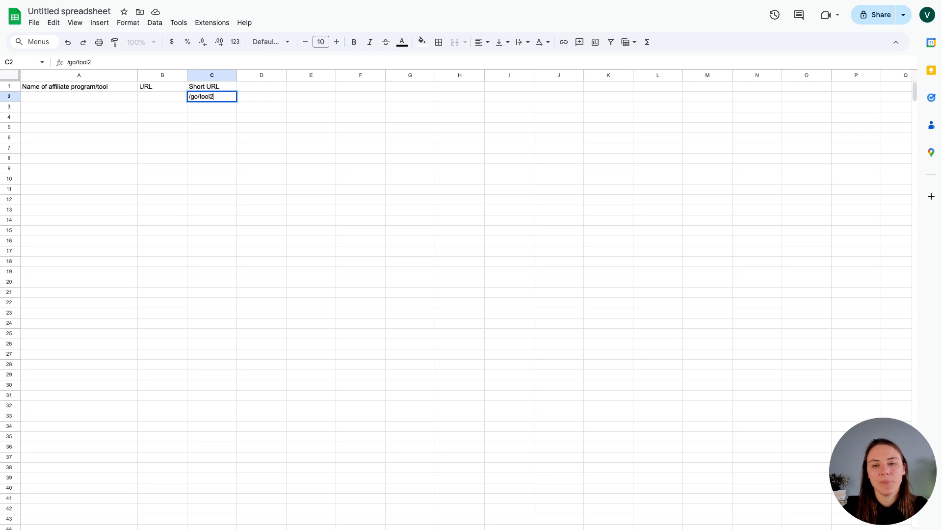
{"action": "left_click", "coordinate": [155, 161]}
{"action": "left_click", "coordinate": [224, 98]}
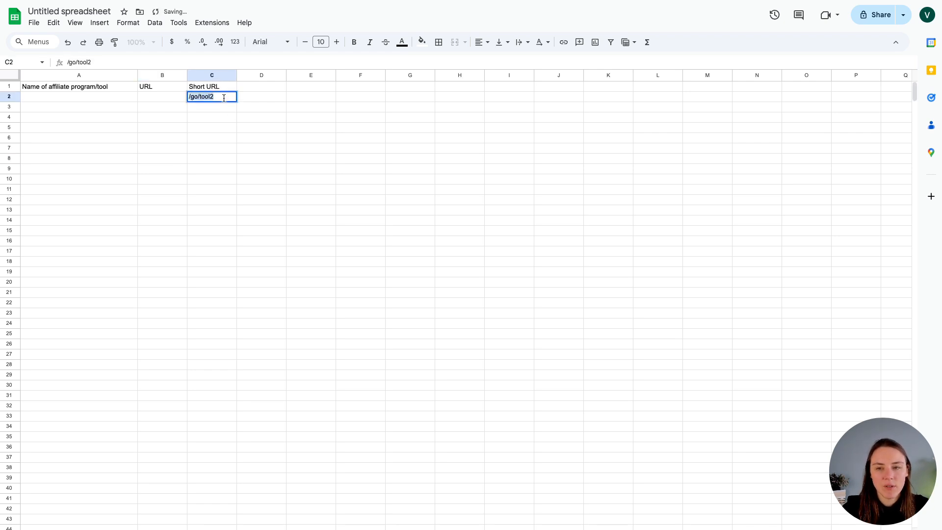
{"action": "left_click", "coordinate": [410, 138]}
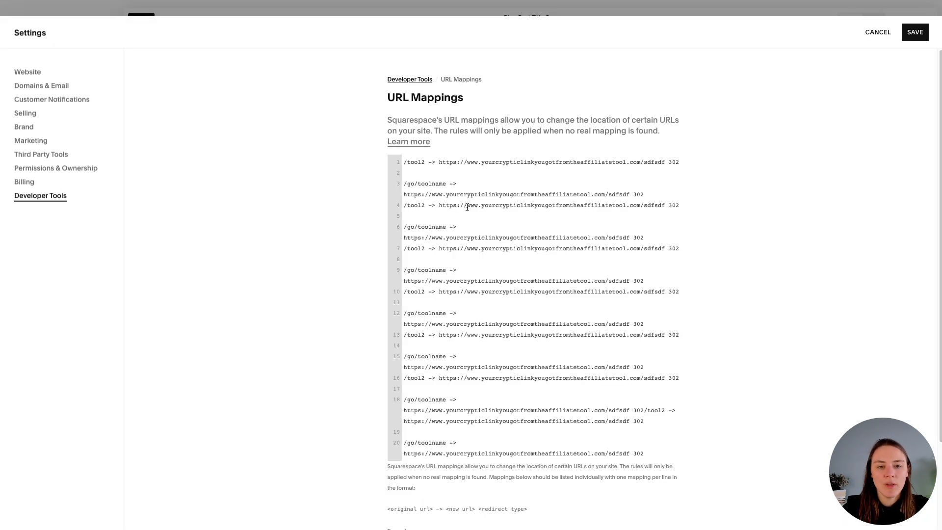
Back in Squarespace, try to save the pasted URL mappings, and discard them and close the settings
{"action": "left_click", "coordinate": [909, 33]}
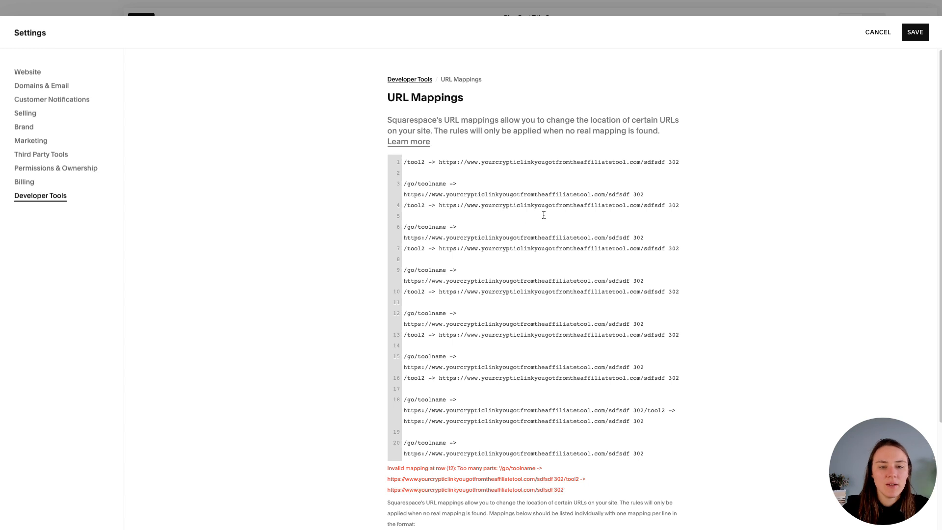
{"action": "left_click", "coordinate": [880, 29]}
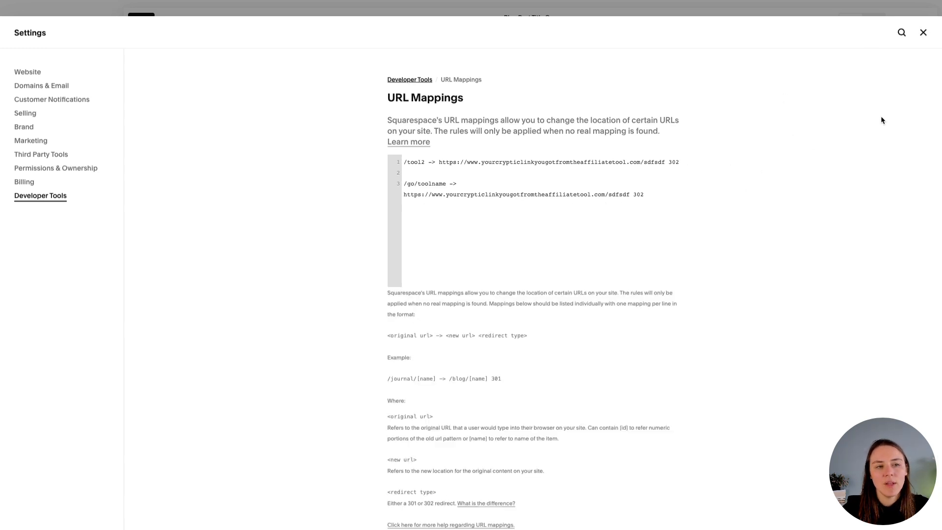
{"action": "left_click", "coordinate": [924, 33]}
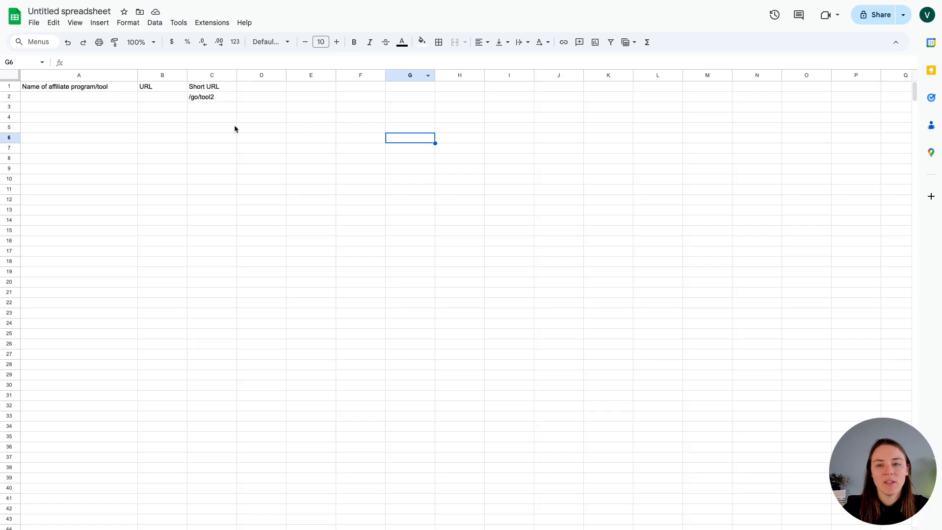
In the Google Sheets spreadsheet, enter /go/tooladsfasdf in cell C3 under the Short URL header
{"action": "left_click", "coordinate": [209, 112]}
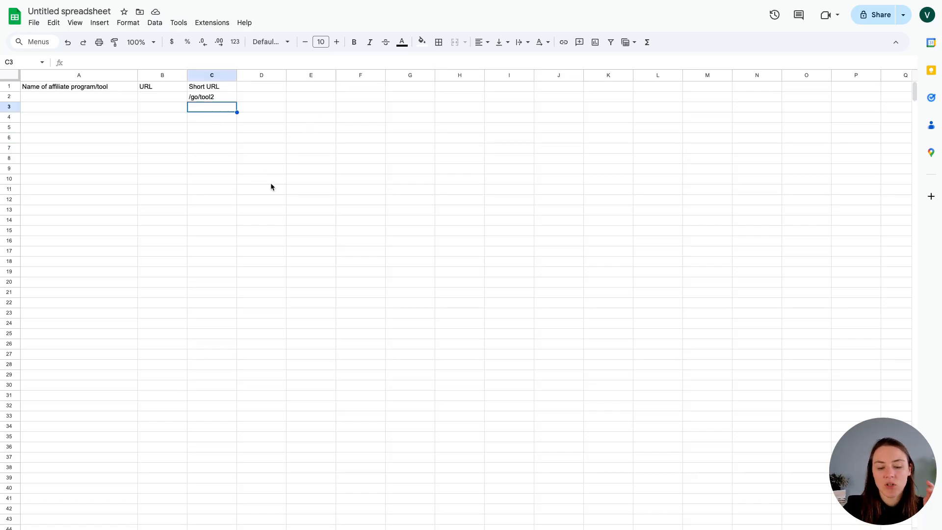
{"action": "left_click", "coordinate": [222, 97]}
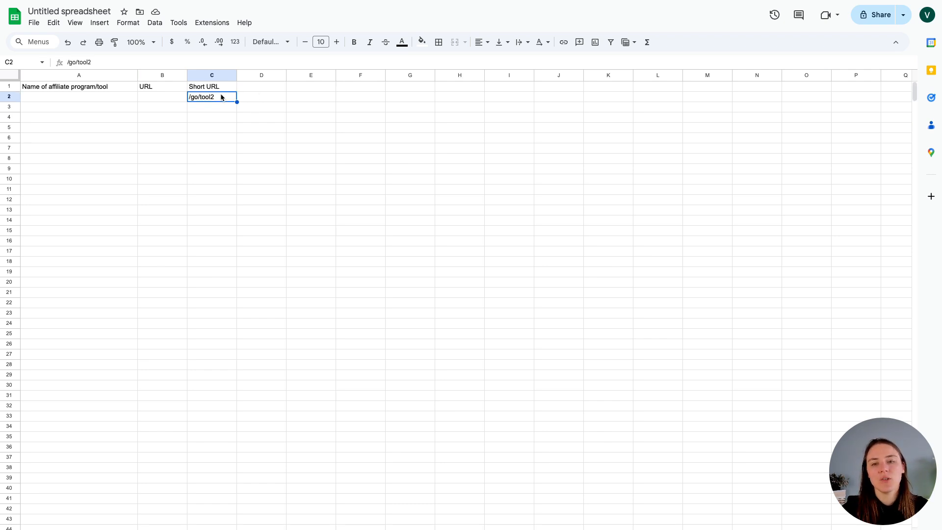
{"action": "left_click", "coordinate": [200, 112]}
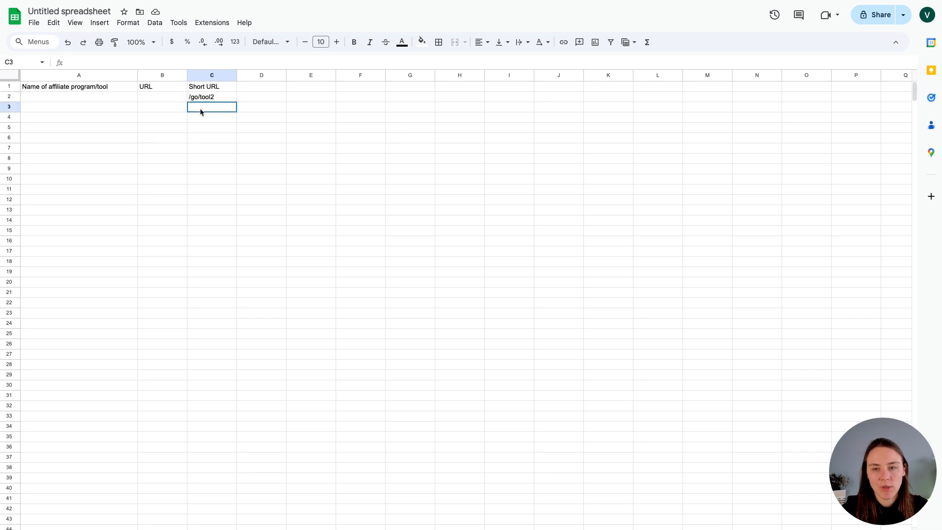
{"action": "type", "text": "/go("}
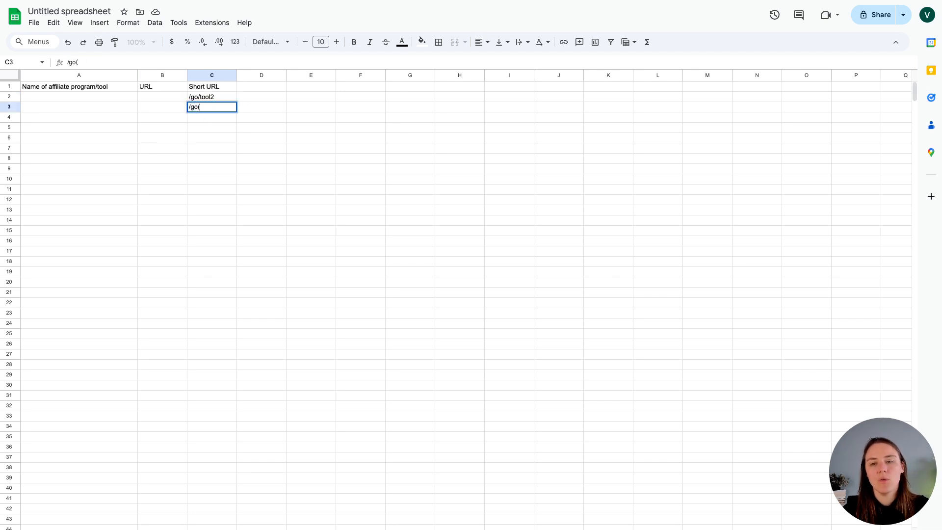
{"action": "type", "text": "/"}
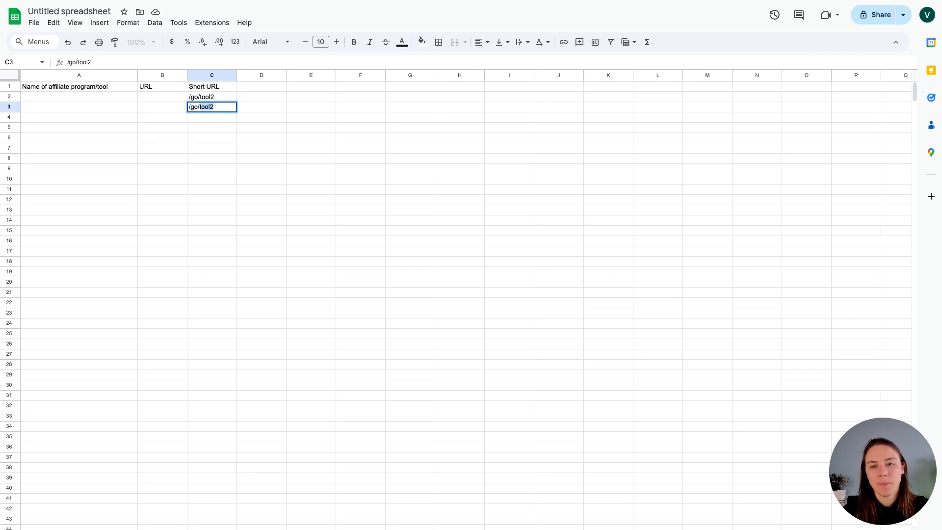
{"action": "type", "text": "tooladsfasdf"}
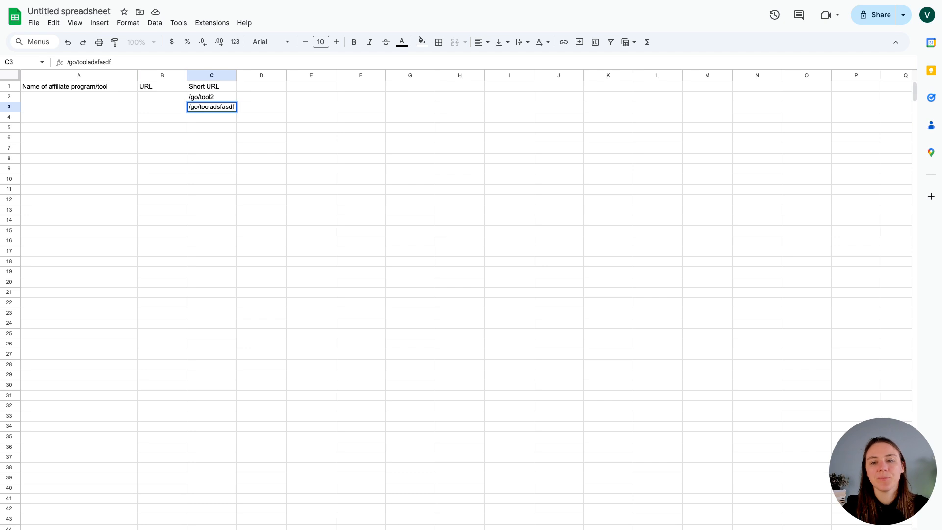
{"action": "left_click", "coordinate": [276, 148]}
{"action": "left_click", "coordinate": [225, 119]}
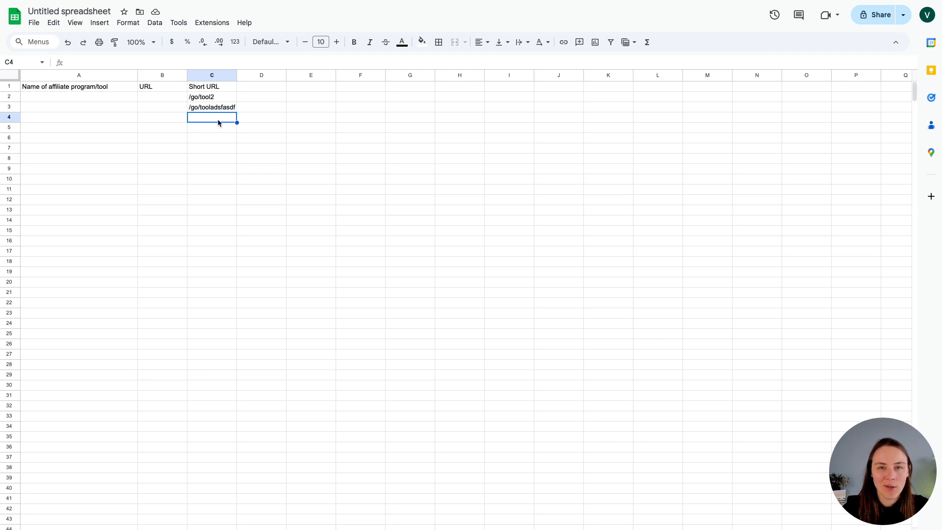
{"action": "left_click", "coordinate": [283, 158]}
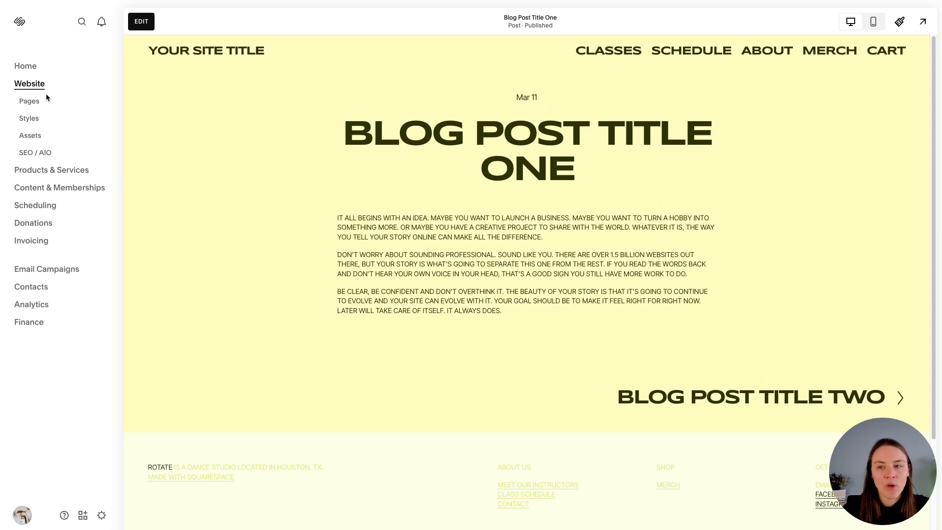
Back in Squarespace, open the Tool Recommendations page and try the Try Tool 1! button's link
{"action": "left_click", "coordinate": [36, 102]}
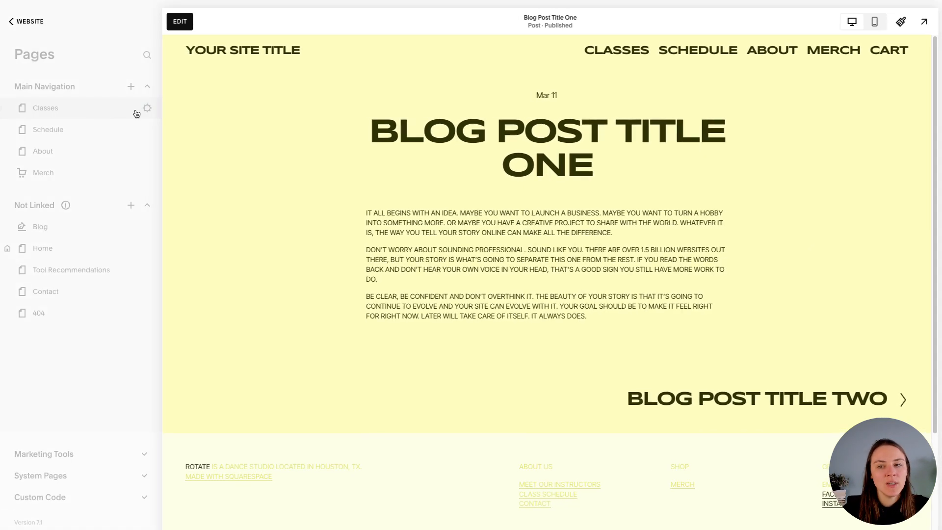
{"action": "left_click", "coordinate": [81, 269]}
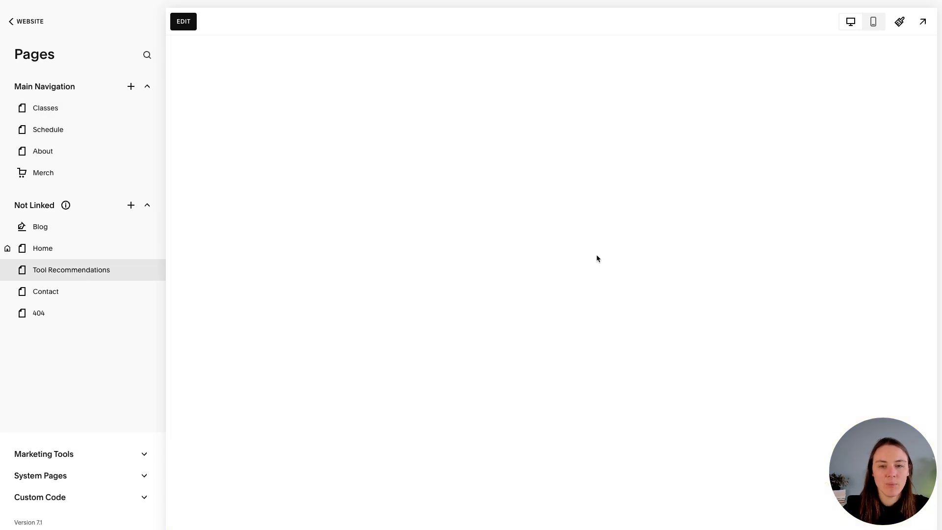
{"action": "scroll", "coordinate": [638, 172], "scroll_direction": "down", "scroll_amount": 10}
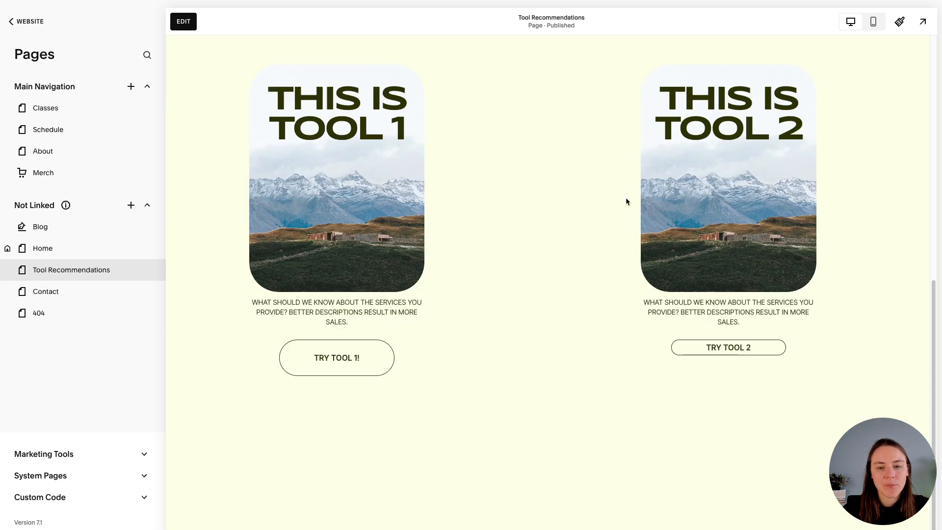
{"action": "left_click", "coordinate": [329, 356]}
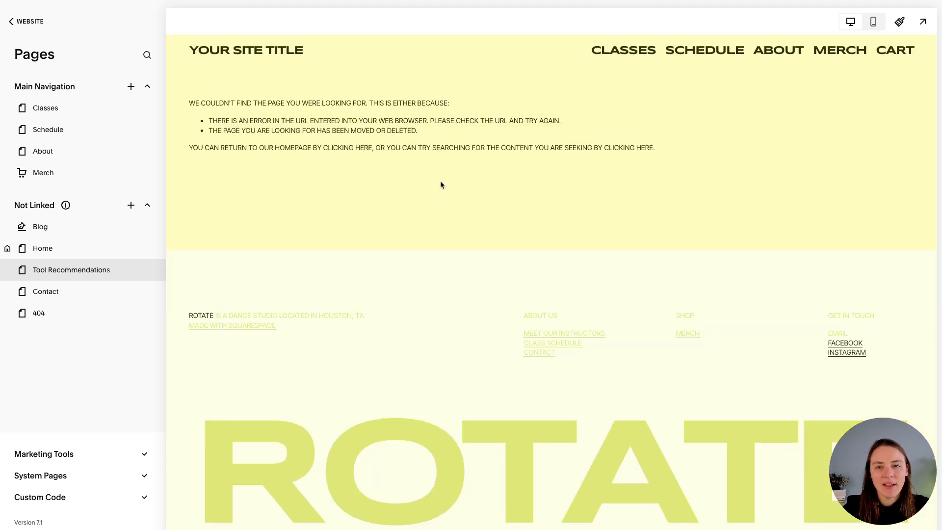
Return to the Tool Recommendations page from the pages list and view the Tool 1 and Tool 2 section
{"action": "left_click", "coordinate": [25, 21]}
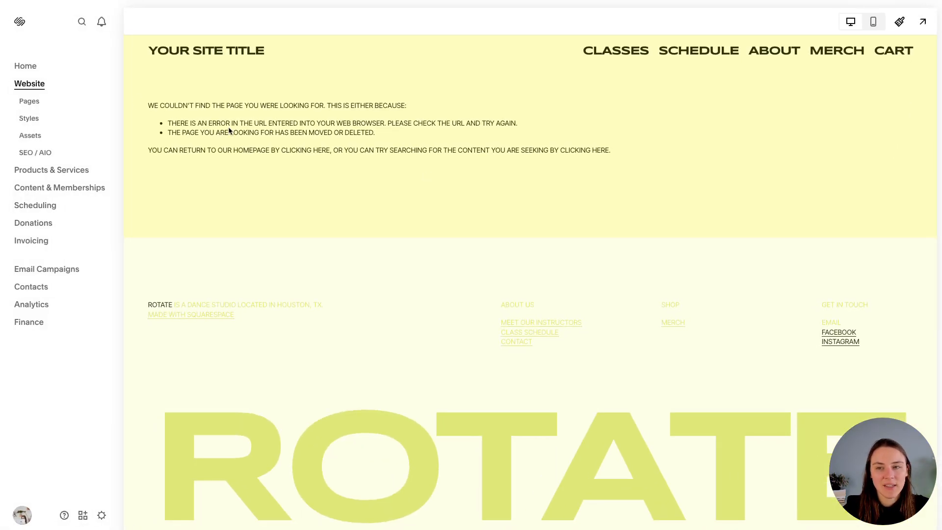
{"action": "left_click", "coordinate": [29, 102]}
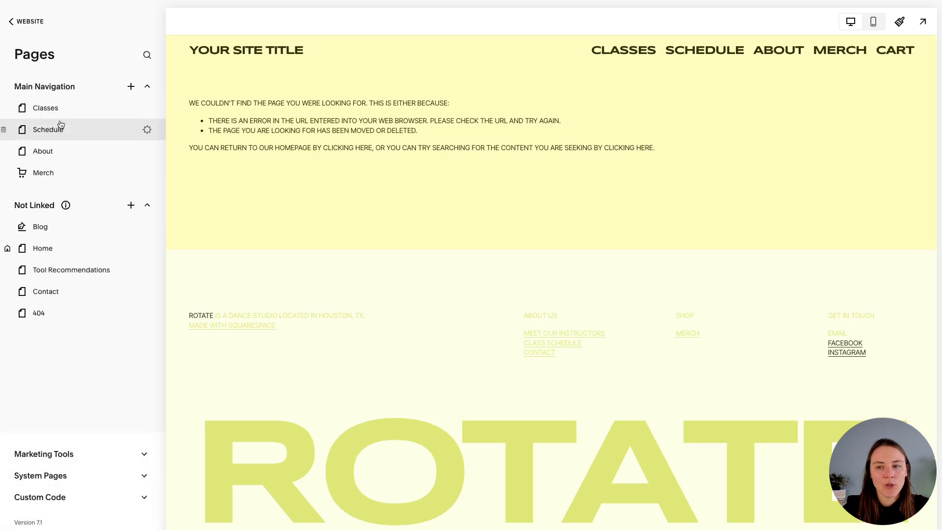
{"action": "left_click", "coordinate": [41, 270]}
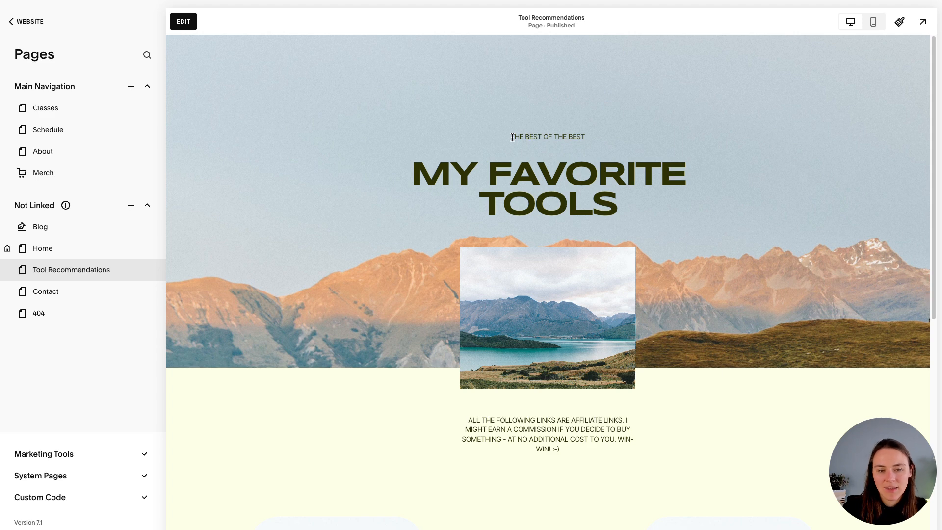
{"action": "scroll", "coordinate": [512, 138], "scroll_direction": "down", "scroll_amount": 10}
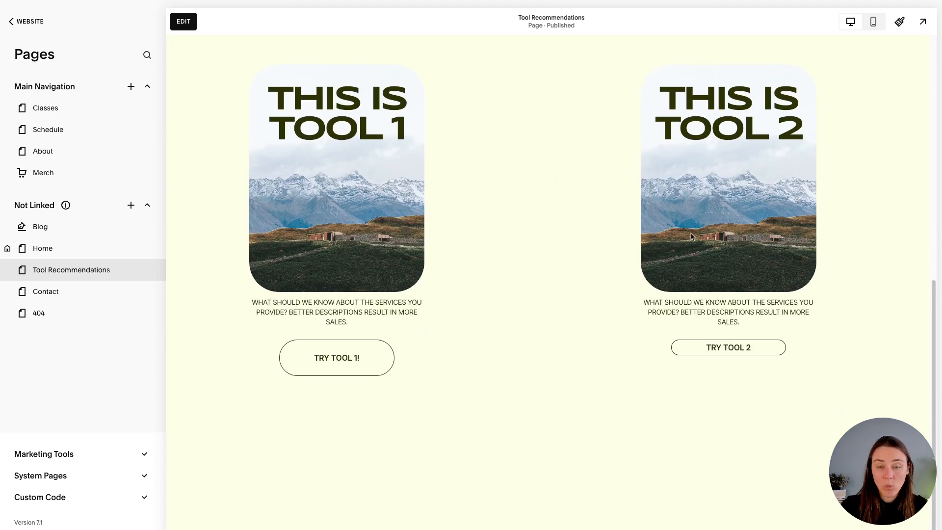